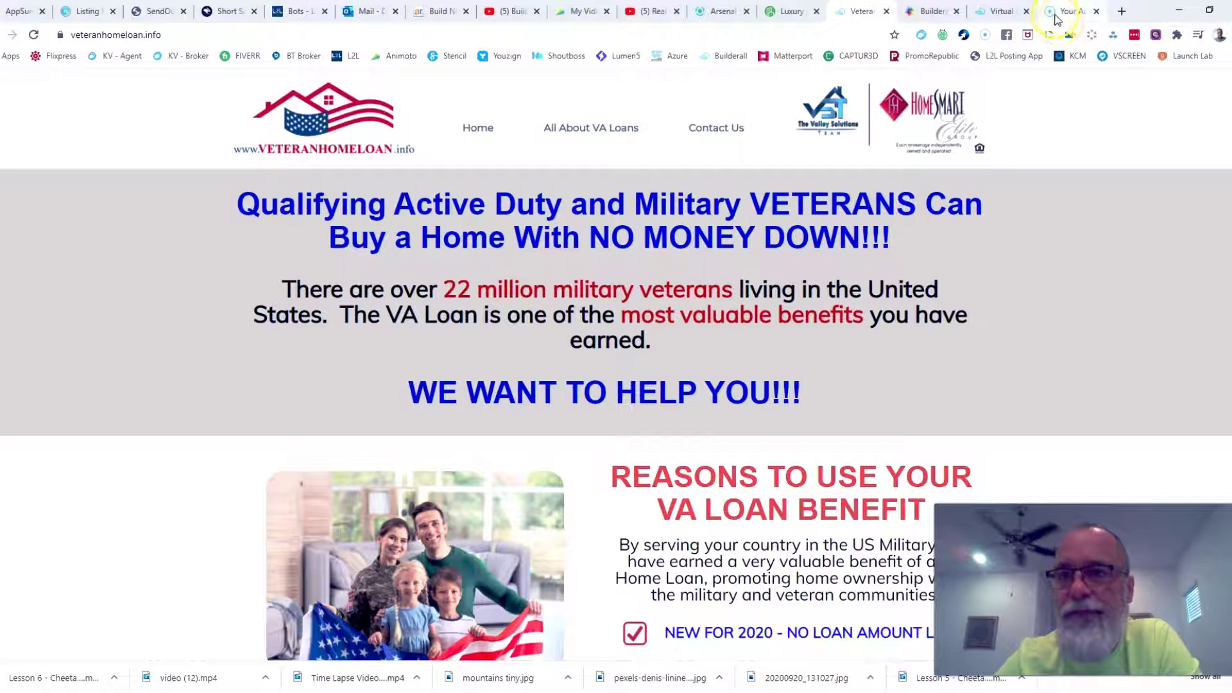
- Open Page 2 of the "Test Demo for Real Estate" site in the Cheetah website builder's page editor
click(995, 13)
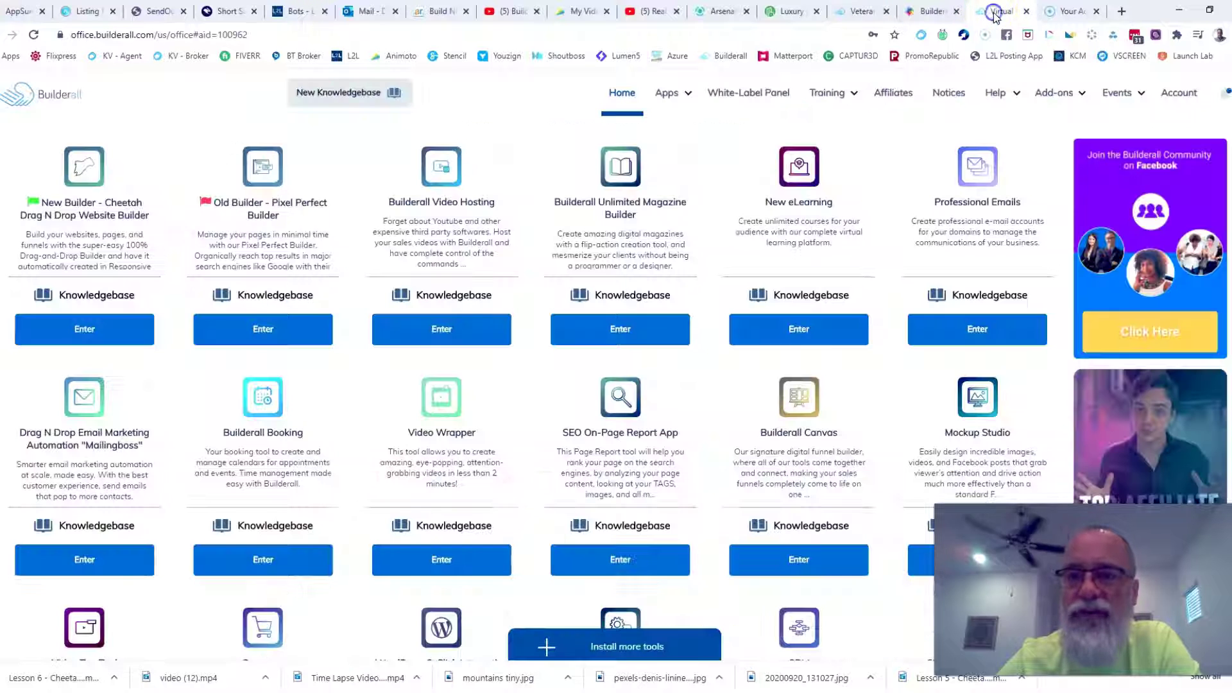
click(84, 328)
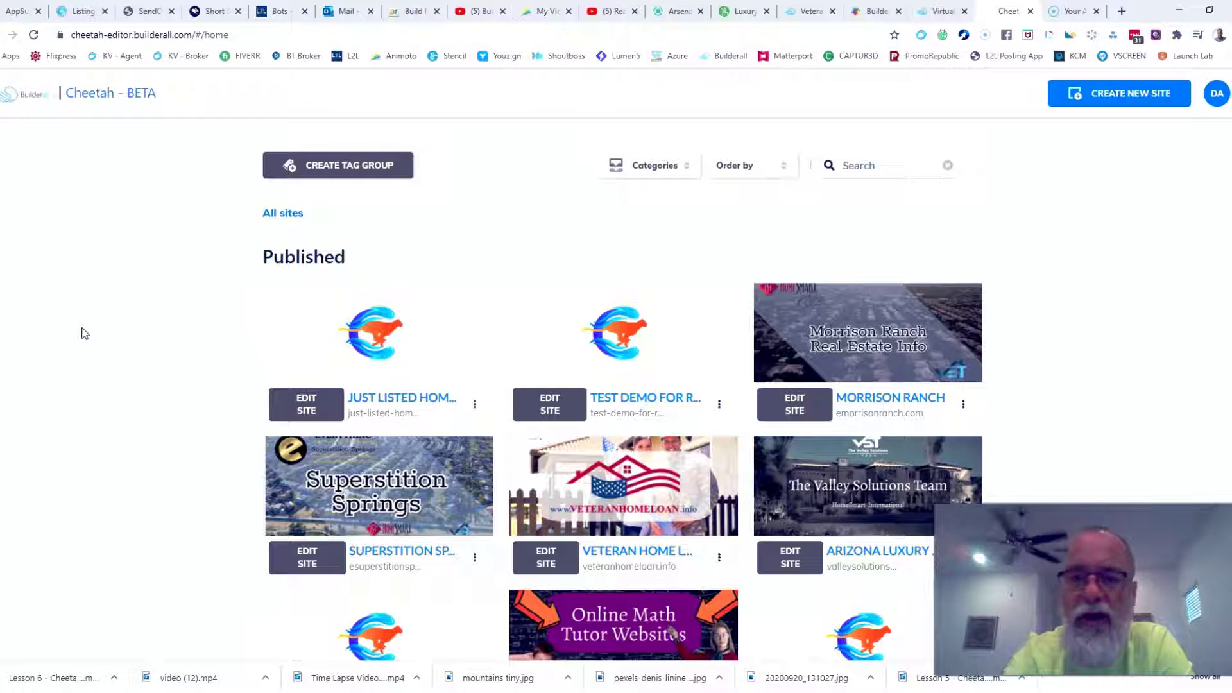
click(546, 403)
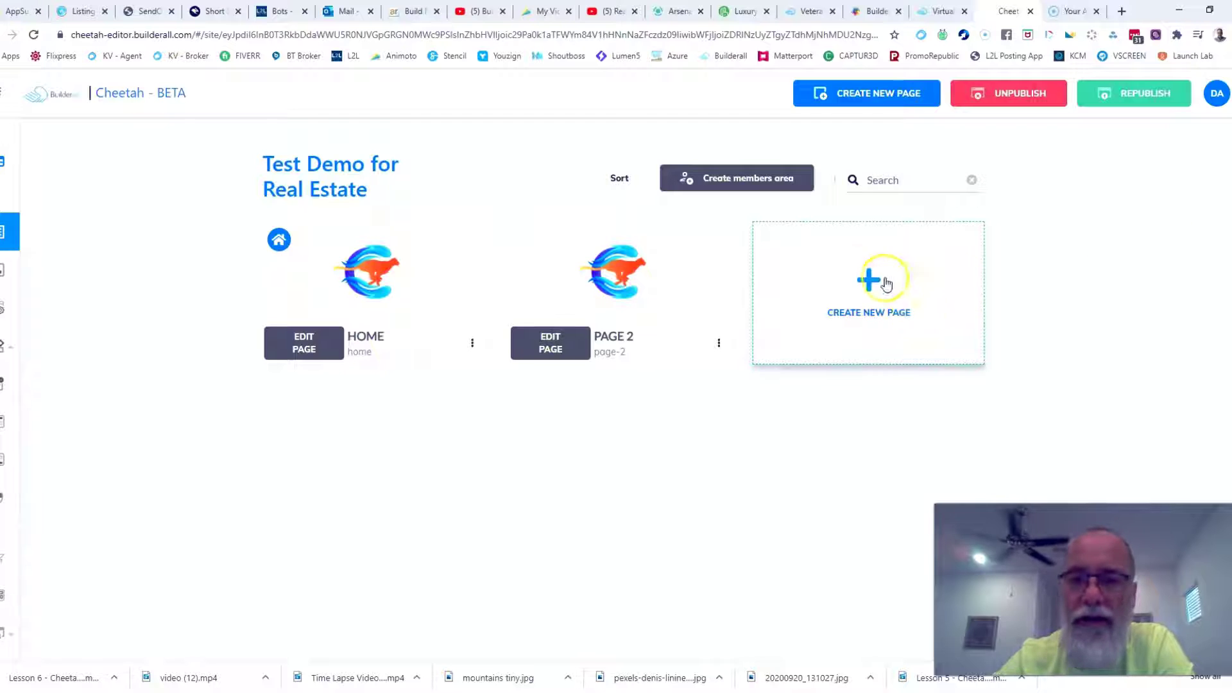
click(539, 343)
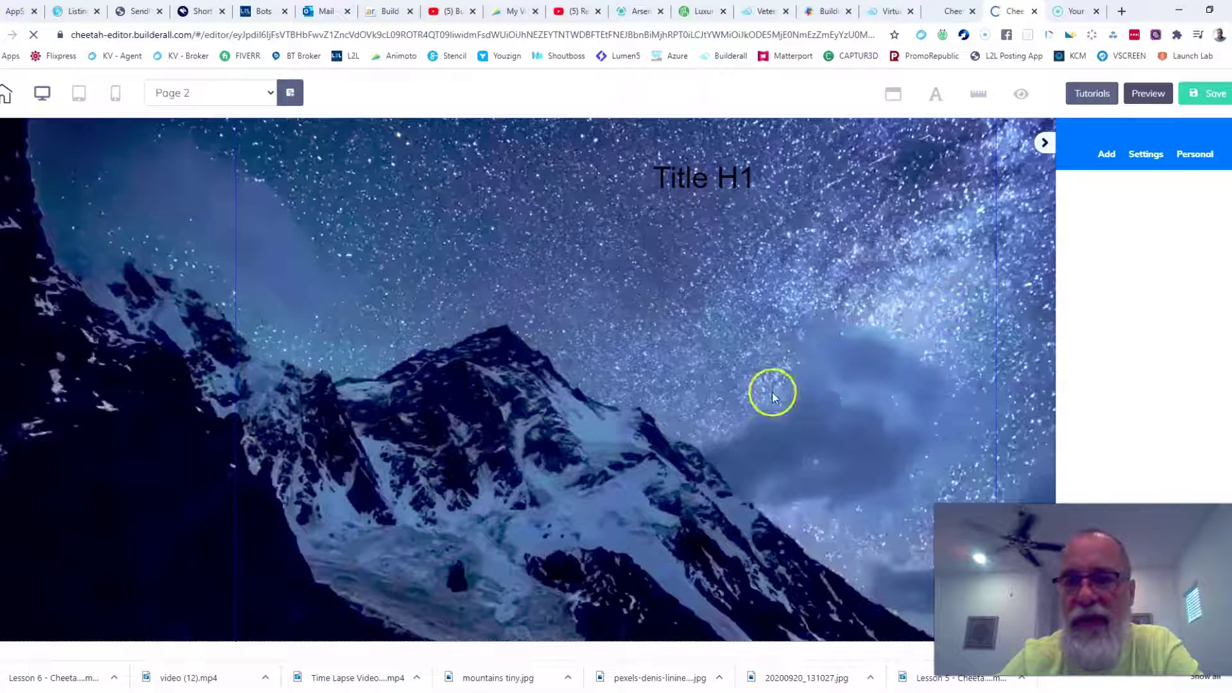
- Remove the background video from the mountain panel and move the Title H1 text to the panel's horizontal centre
click(152, 322)
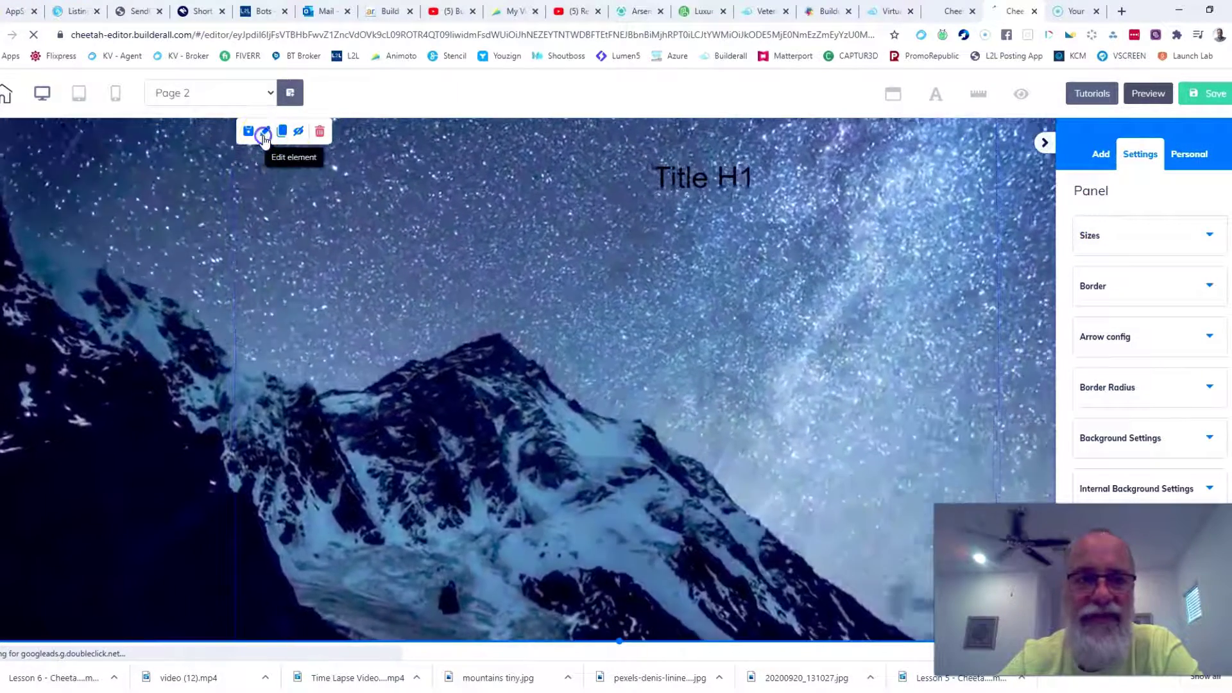
scroll(1186, 413, down, 1)
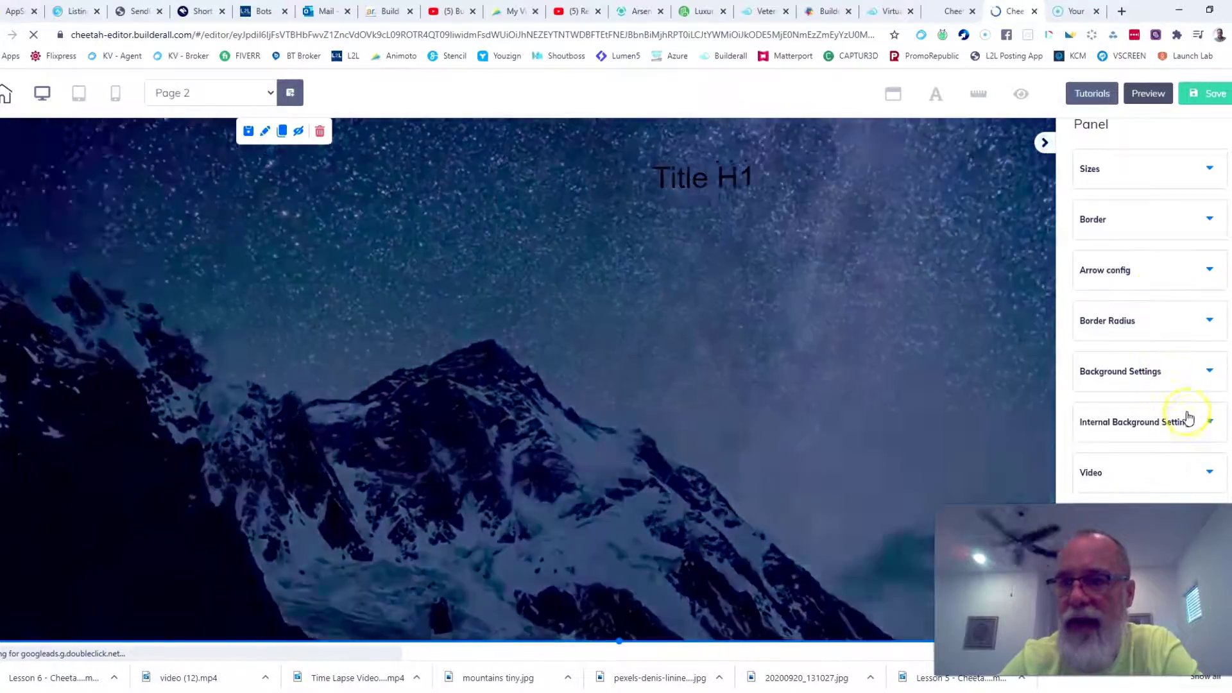
scroll(1186, 416, down, 2)
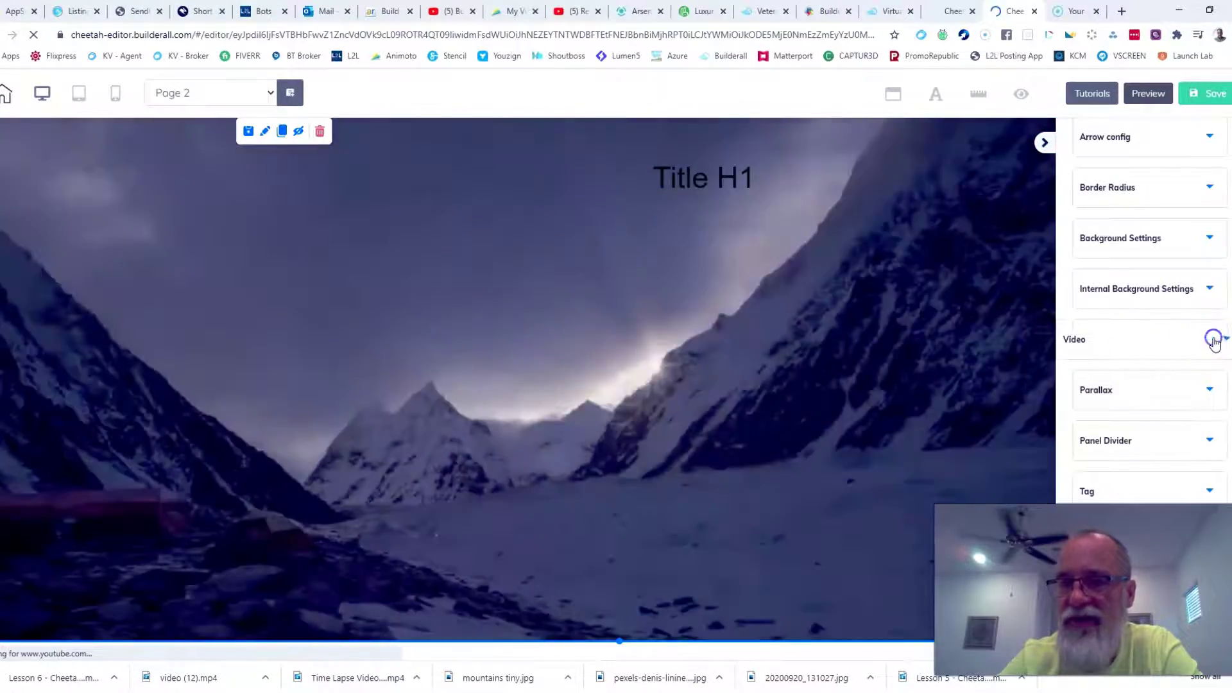
click(1211, 339)
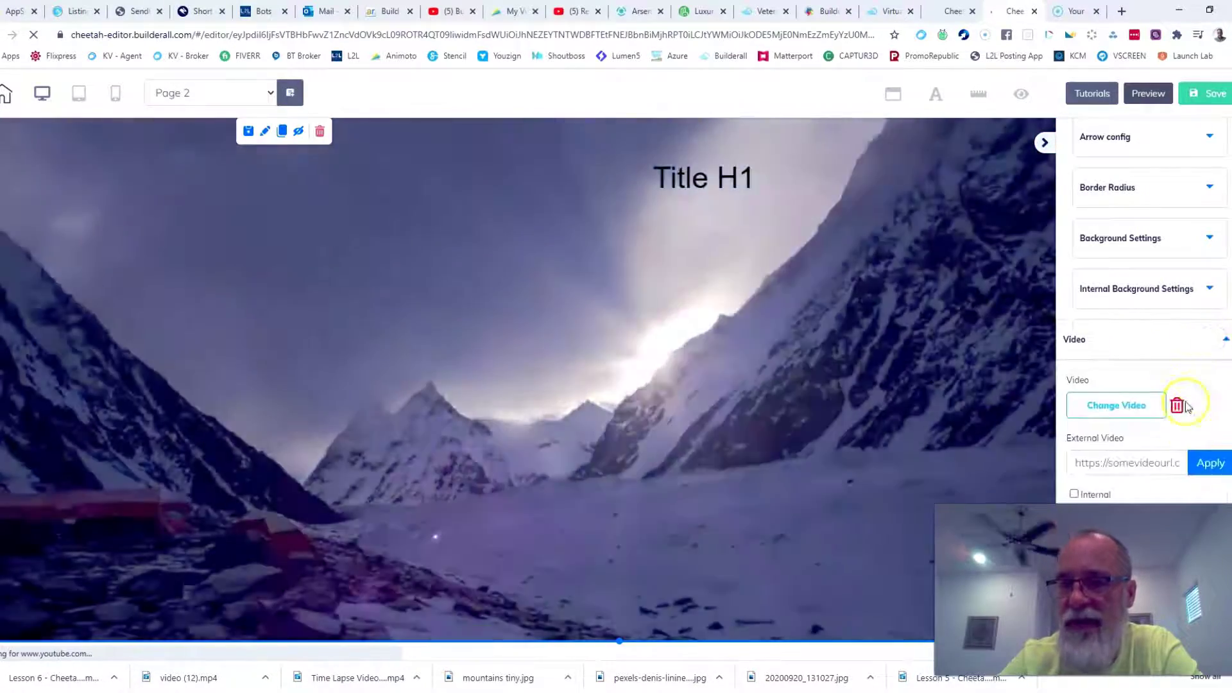
click(1177, 405)
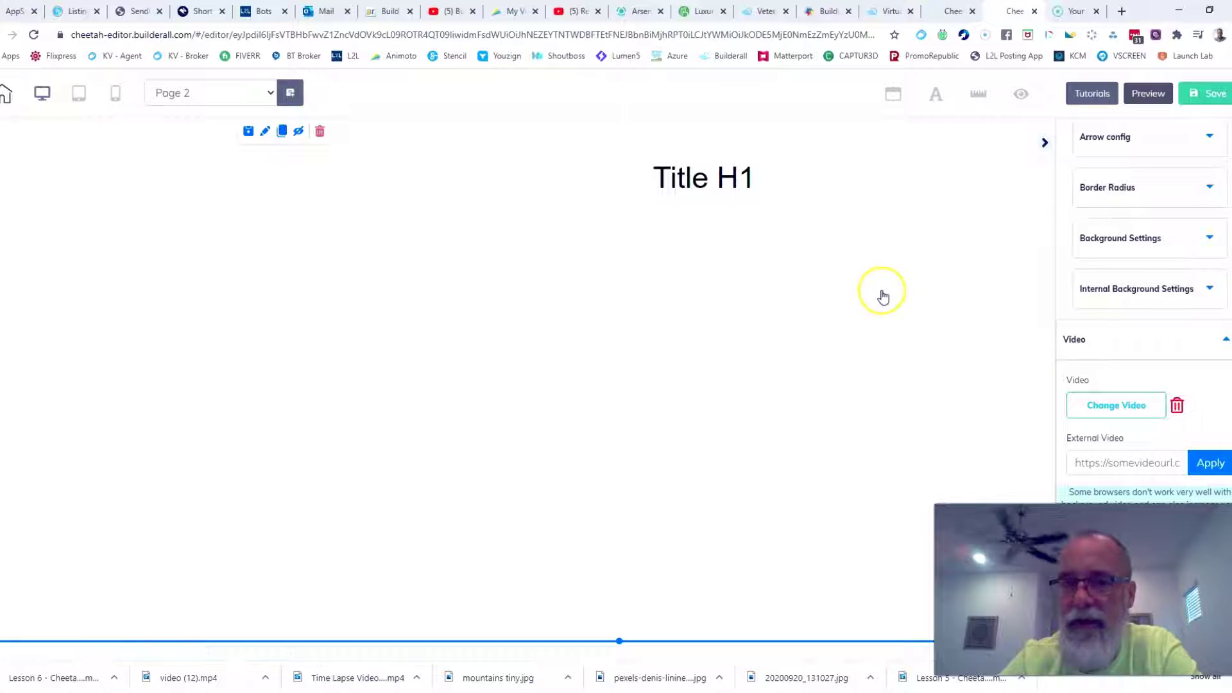
drag(637, 161, 611, 173)
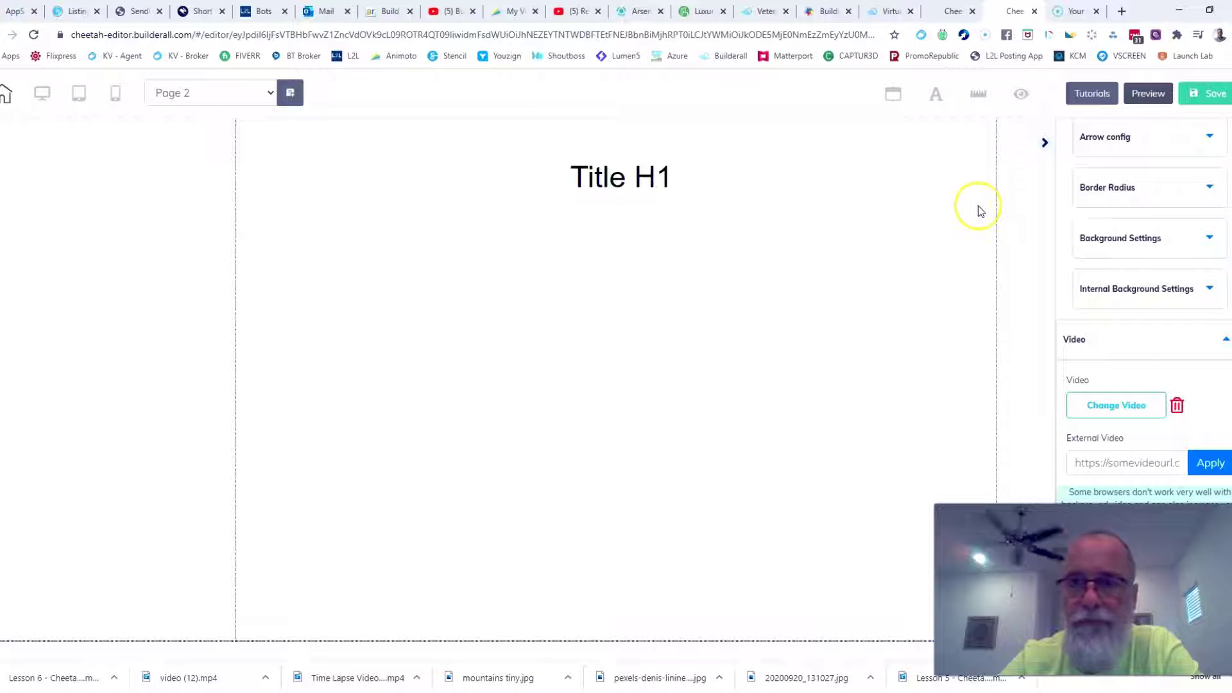
- Delete the whole panel that contains the Title H1 text from Page 2
click(379, 249)
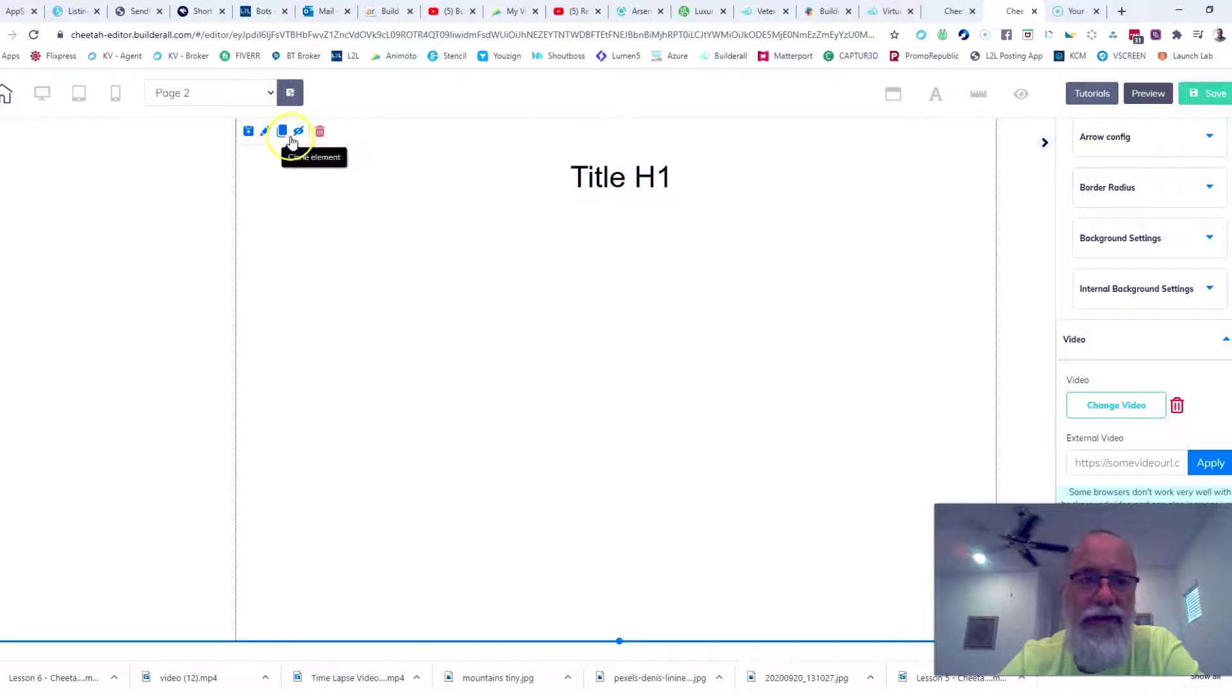
click(316, 134)
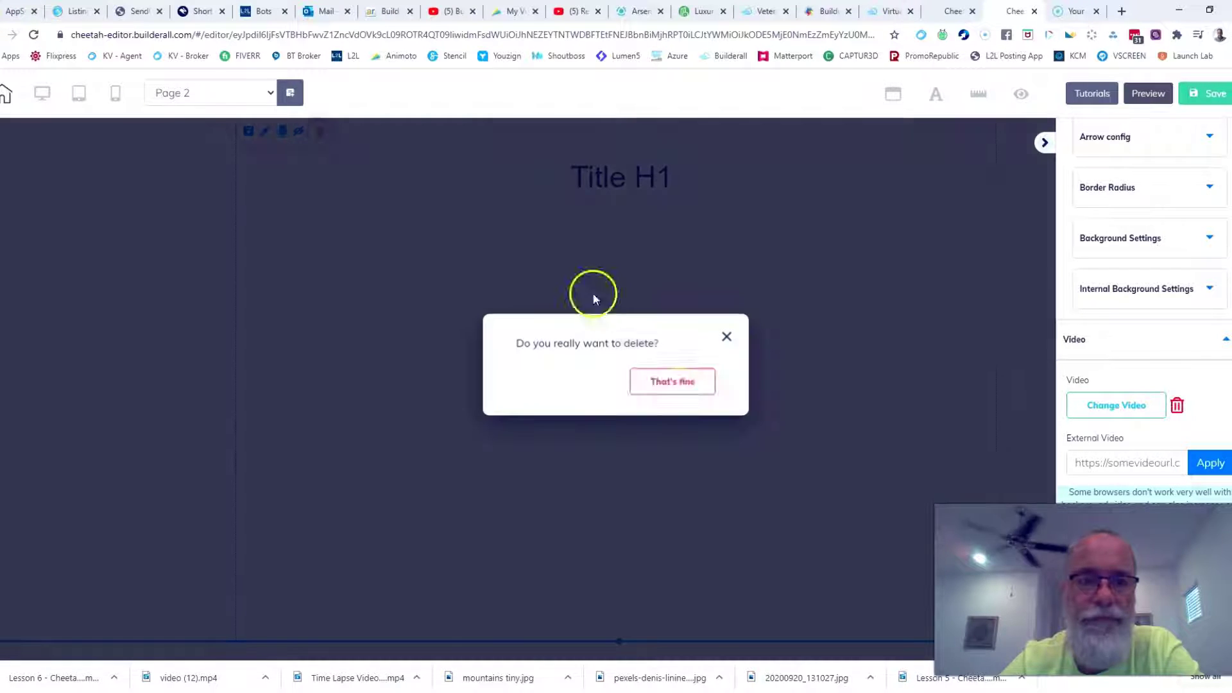
click(678, 383)
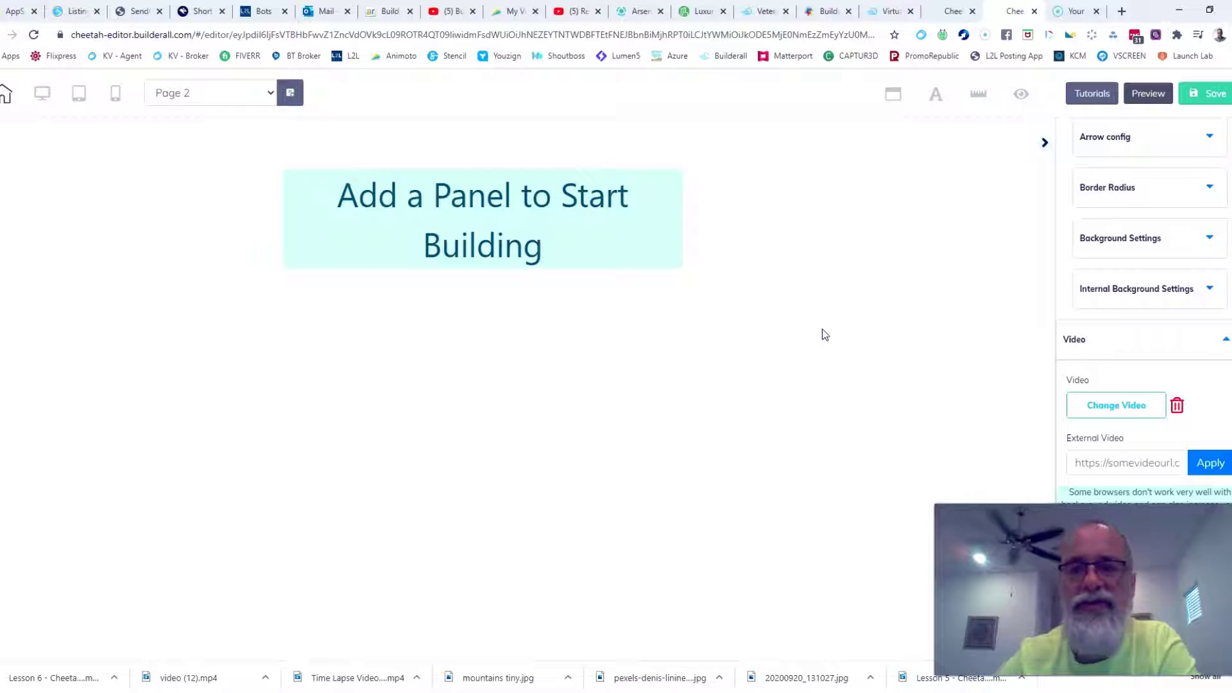
- Add a blank panel to the page and extend its lower edge to about double the panel's height
click(1224, 338)
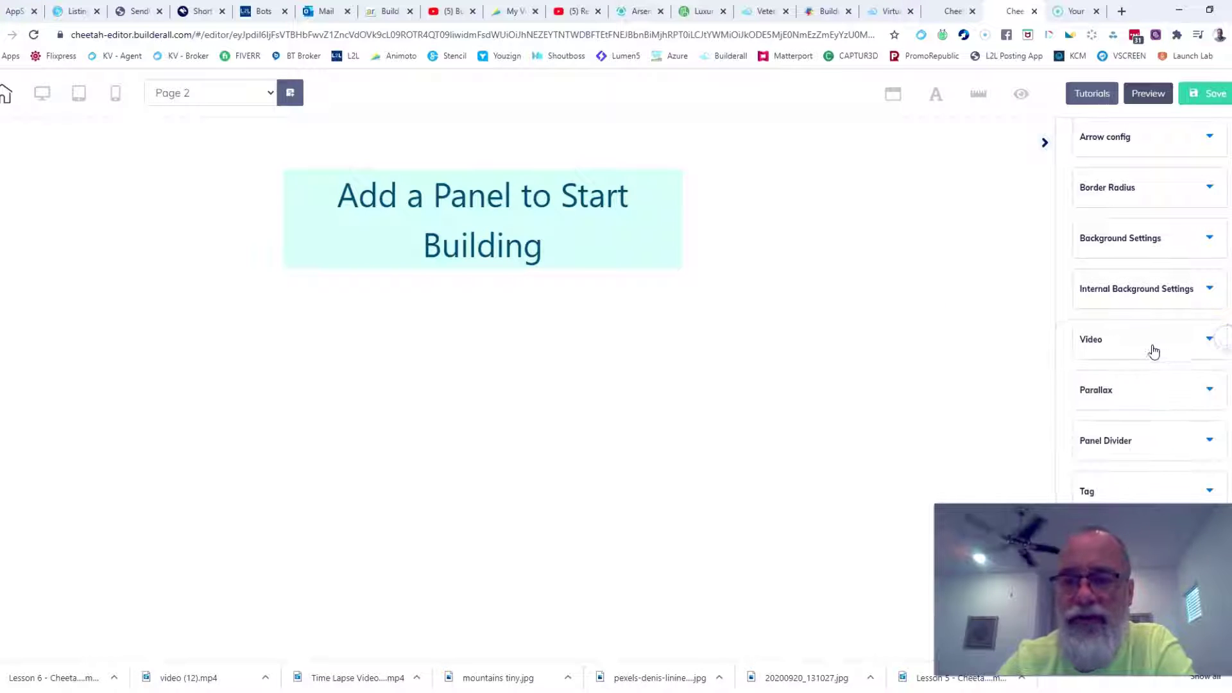
scroll(1155, 350, up, 3)
click(1101, 157)
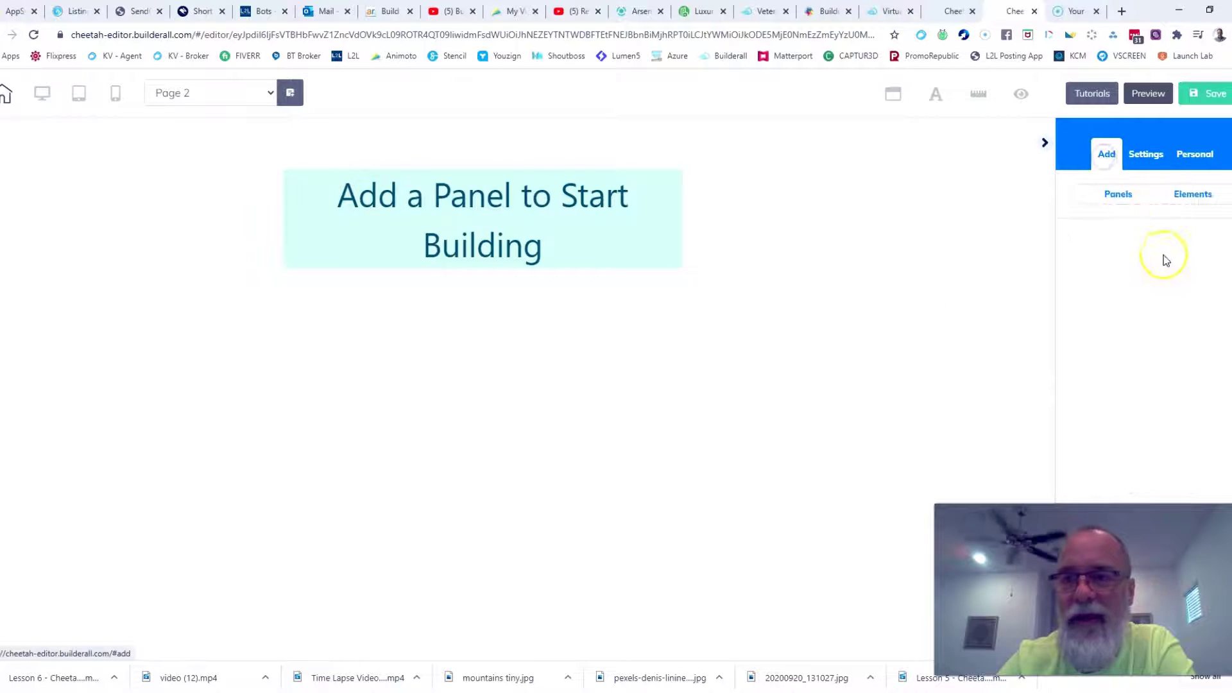
click(1121, 193)
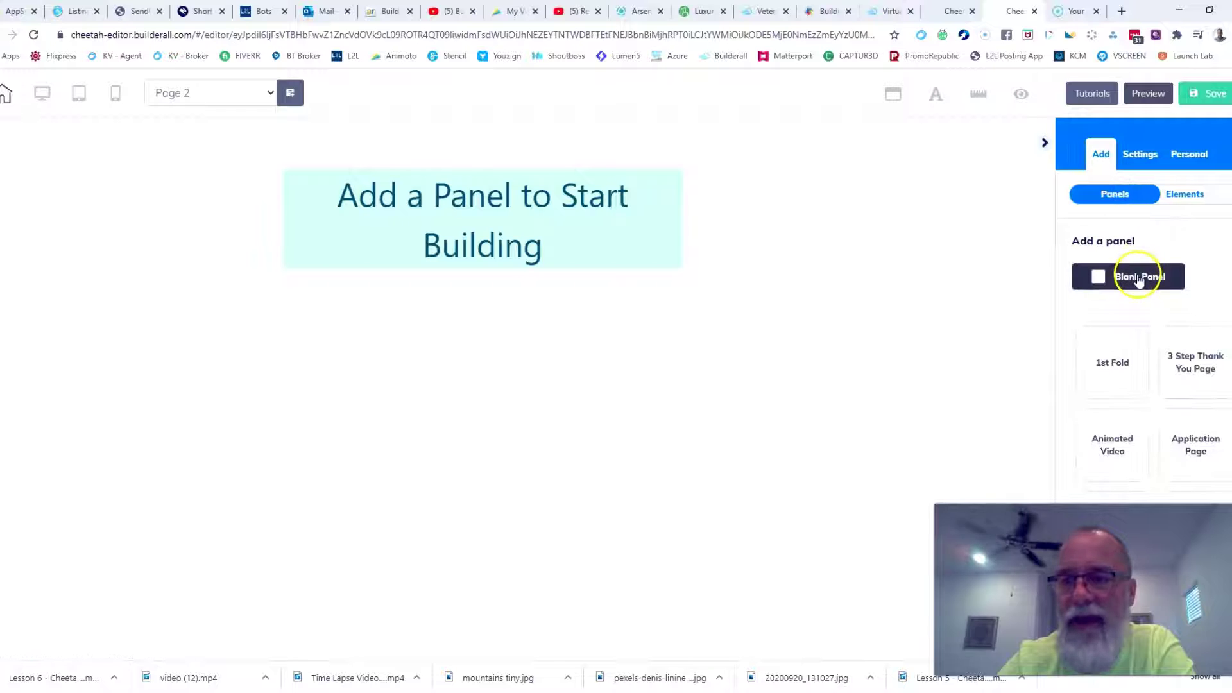
click(1118, 279)
click(787, 212)
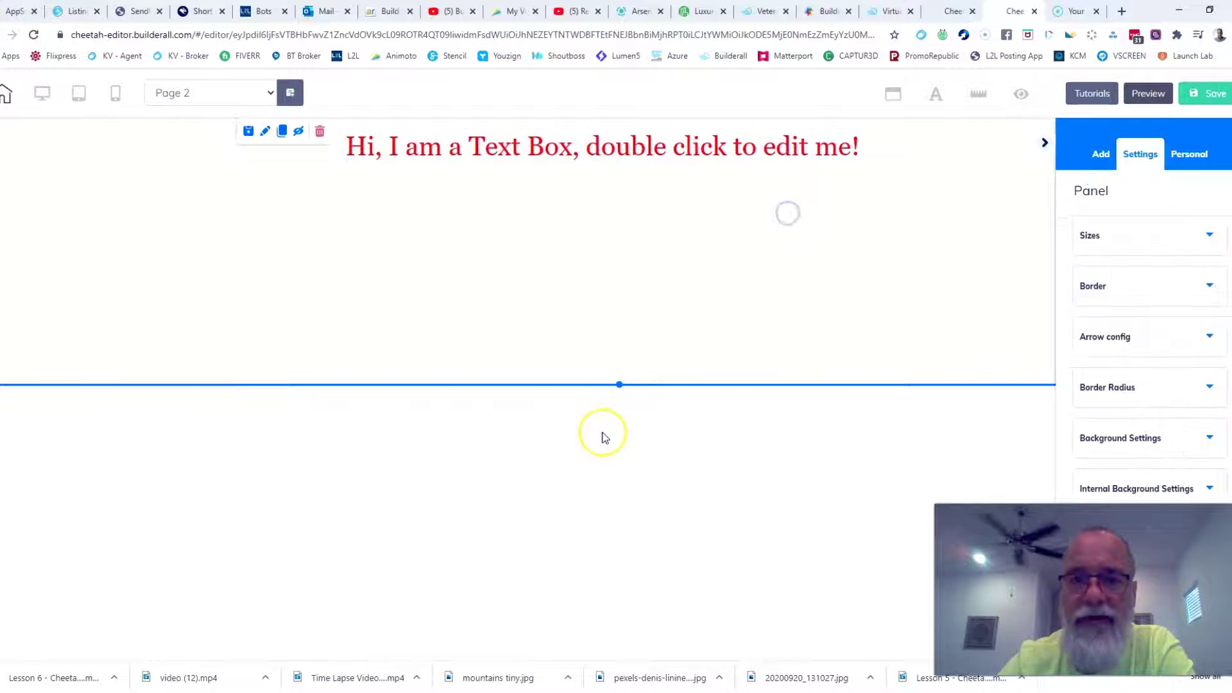
drag(621, 386, 620, 630)
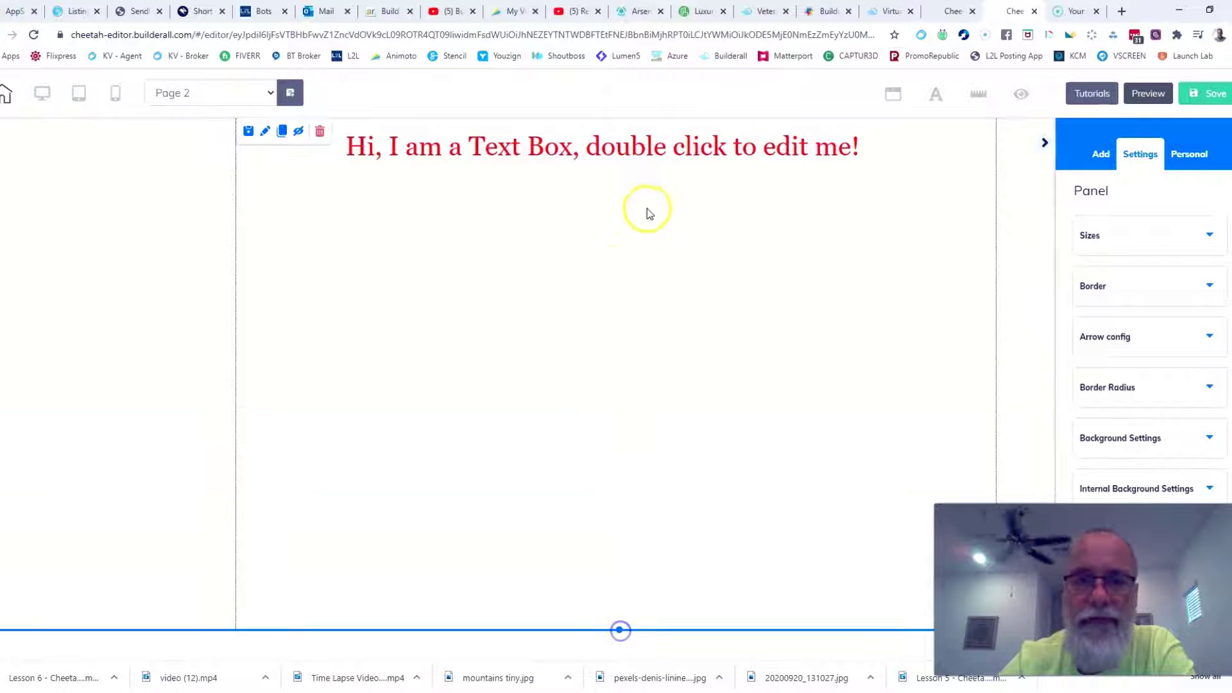
- Move the red placeholder text box lower in the new panel and delete it
drag(659, 143, 669, 205)
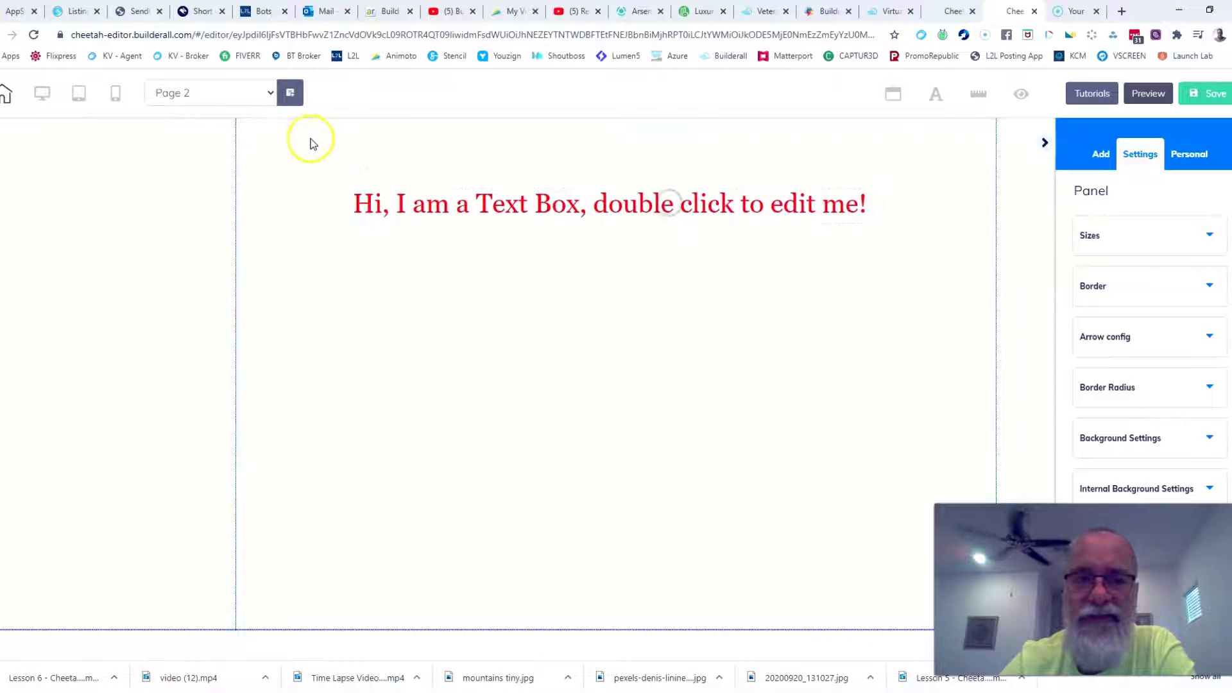
click(476, 212)
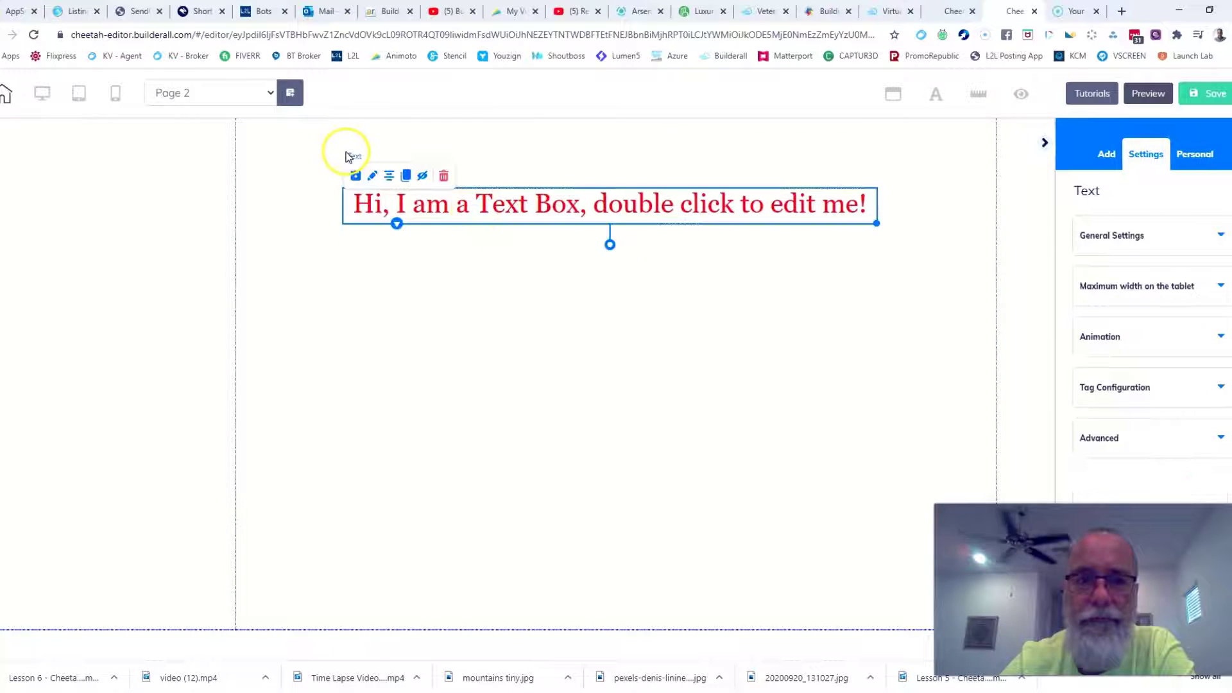
click(448, 177)
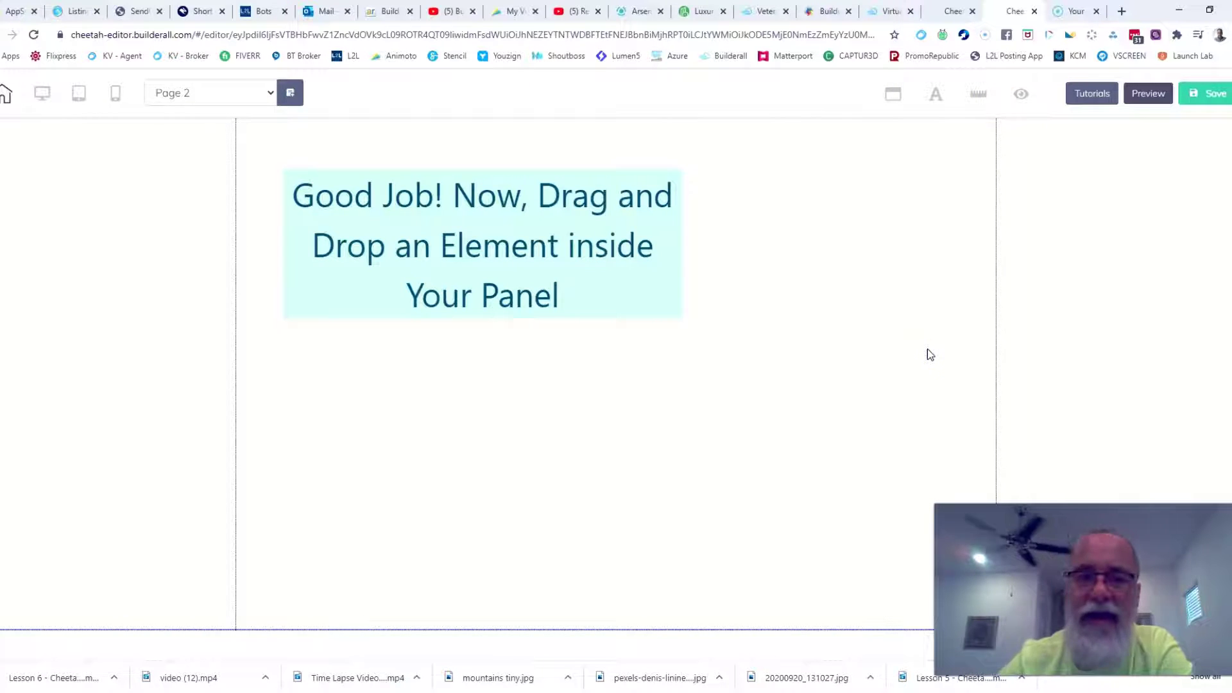
- Add a Title H1 text element near the top centre of the empty panel
click(614, 78)
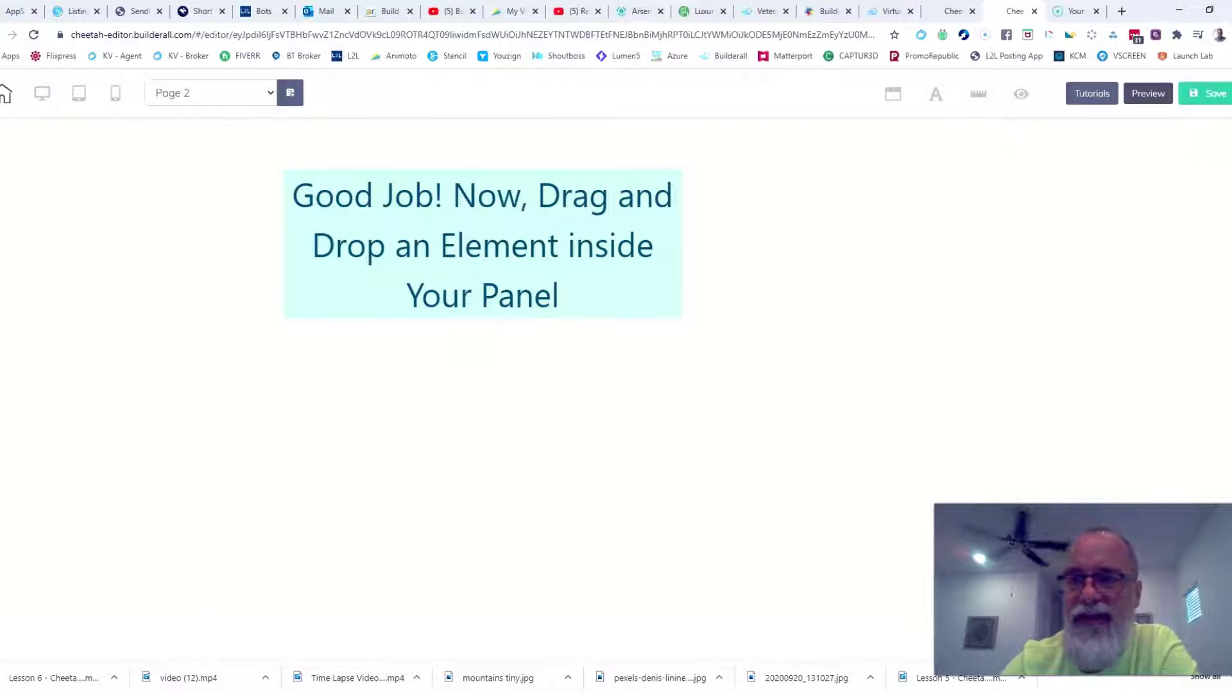
click(1230, 147)
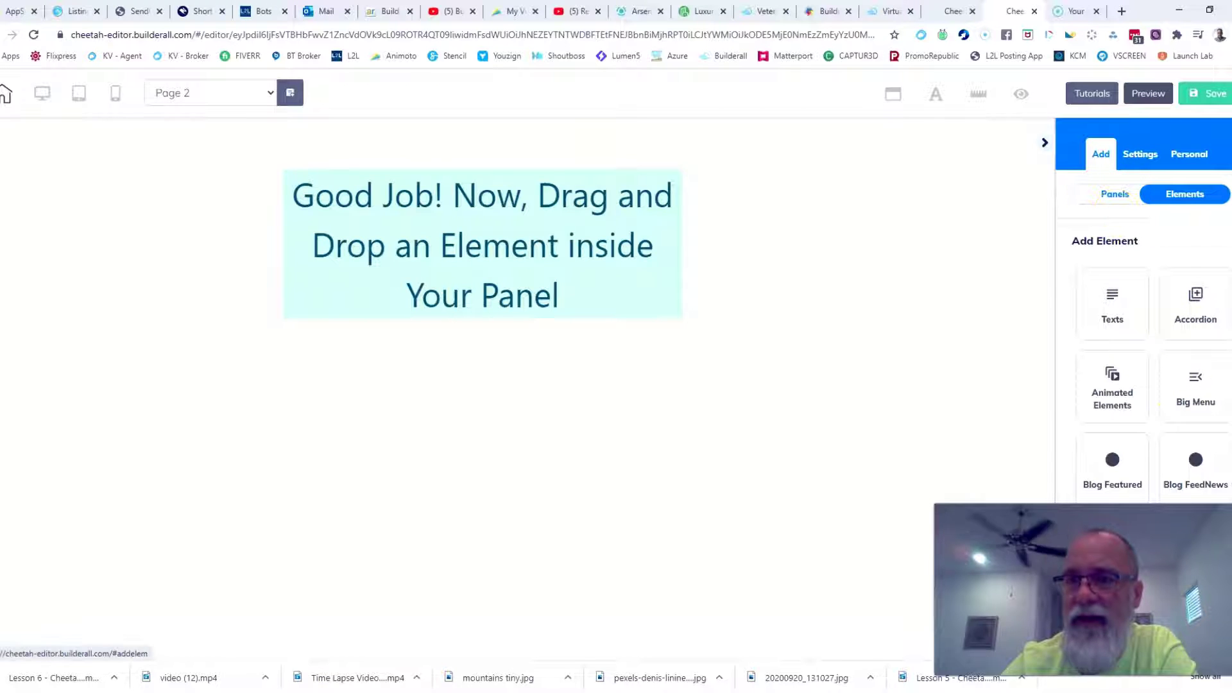
click(1110, 296)
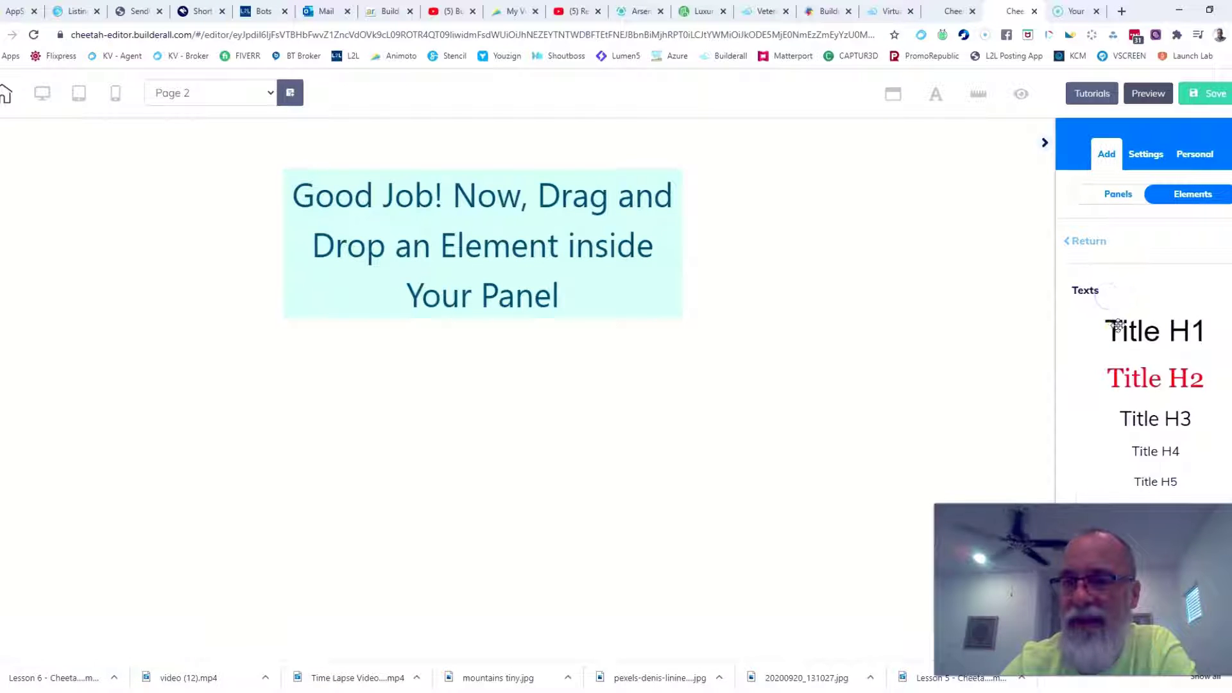
drag(1122, 328, 437, 192)
drag(552, 177, 441, 174)
click(907, 261)
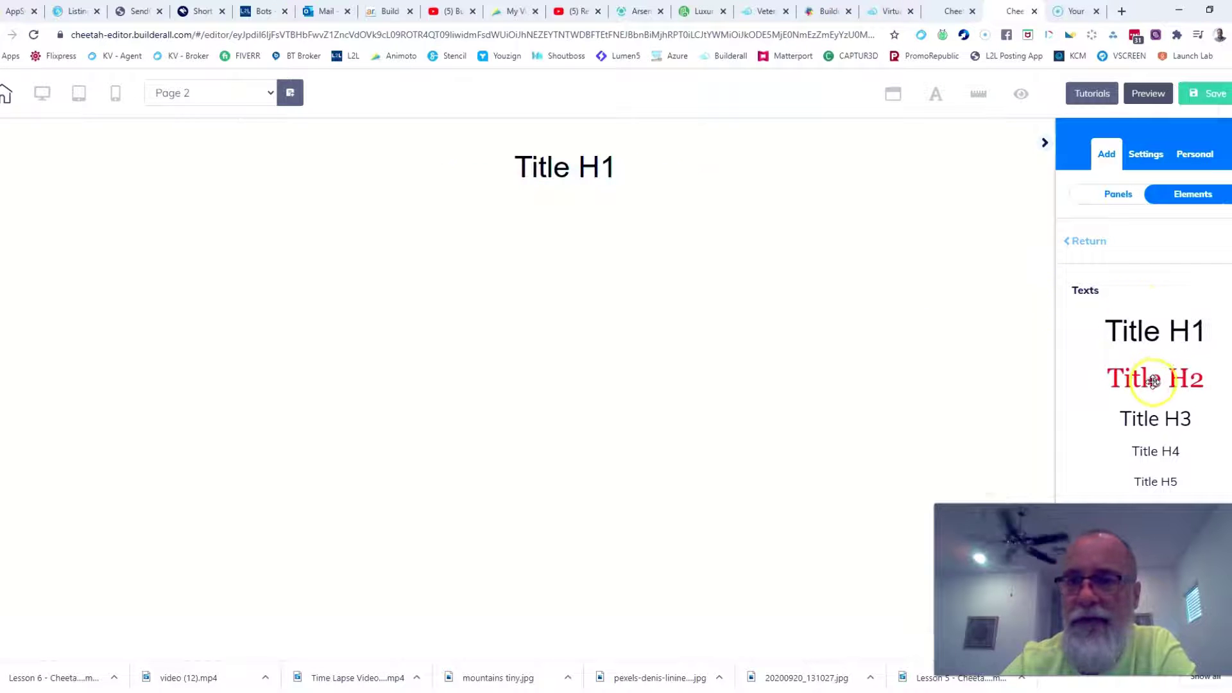
- Add Title H2, H3, H4, H5 and H6 text elements and a Lorem ipsum paragraph, spread out below the Title H1
drag(1155, 377, 386, 252)
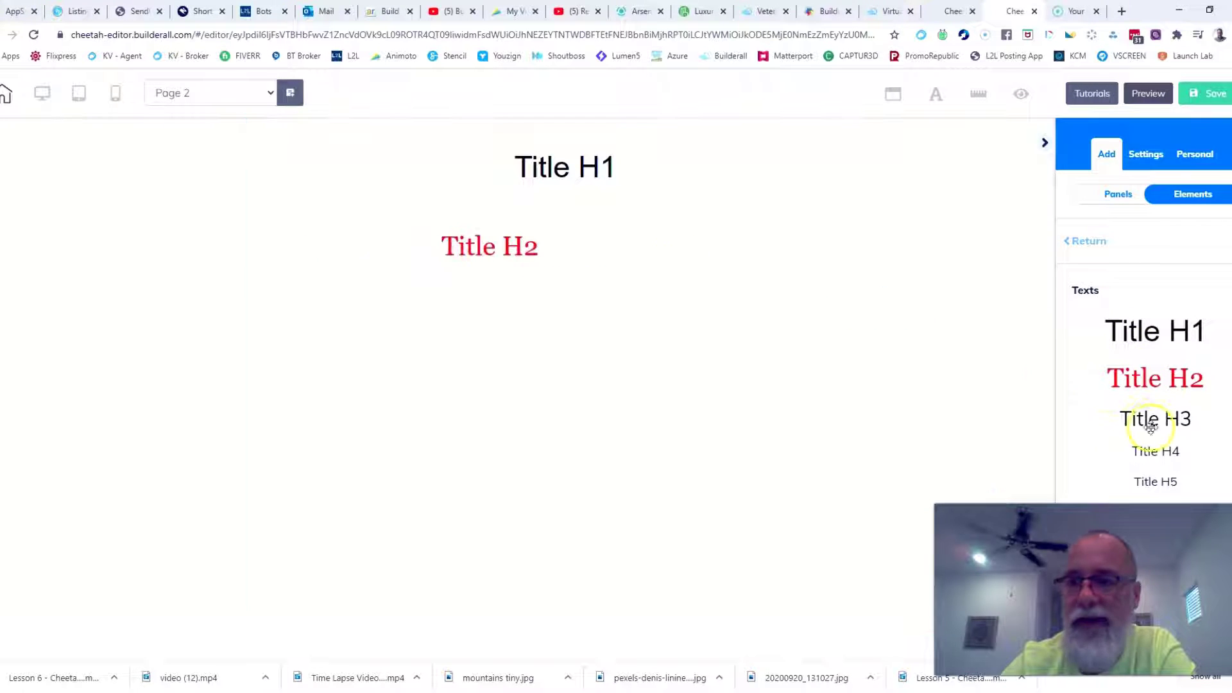
drag(1004, 349, 792, 238)
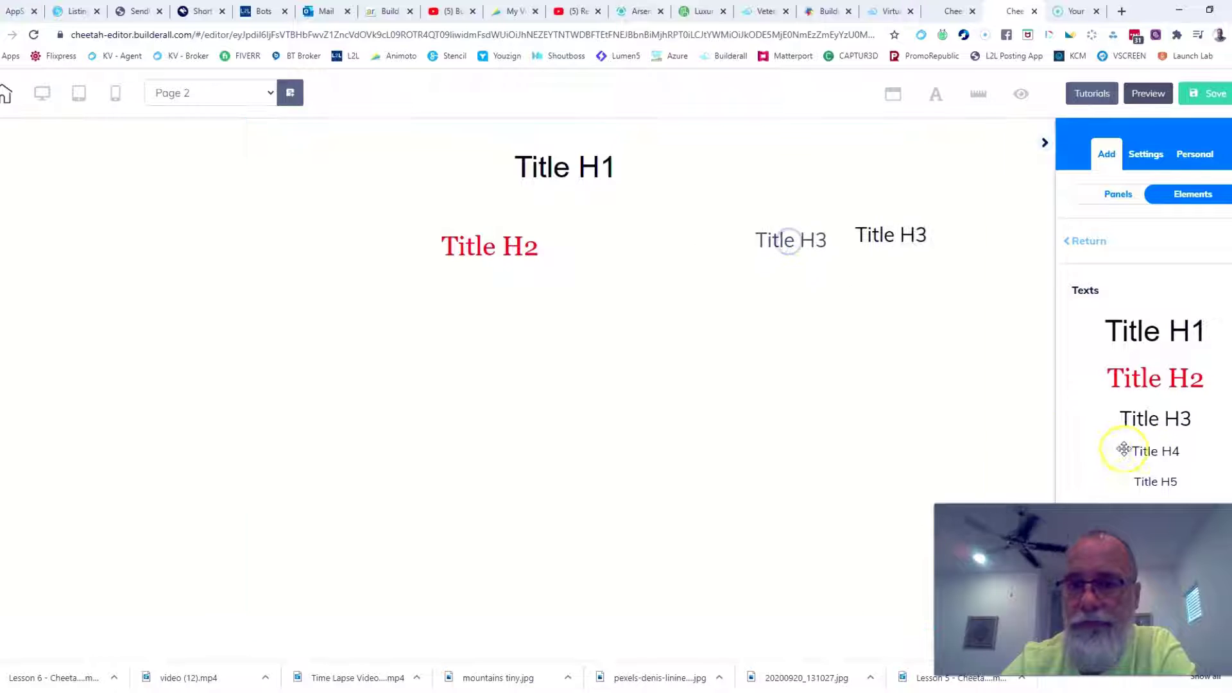
drag(1149, 449, 389, 335)
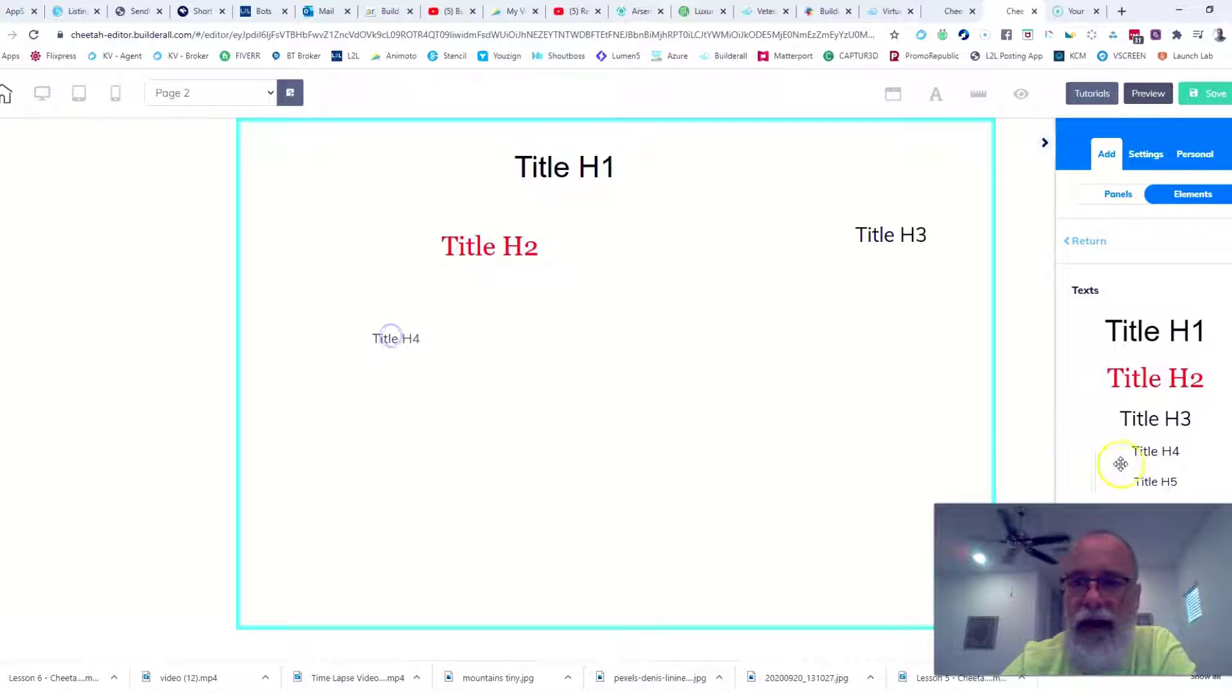
drag(1148, 481, 710, 308)
drag(1156, 504, 668, 404)
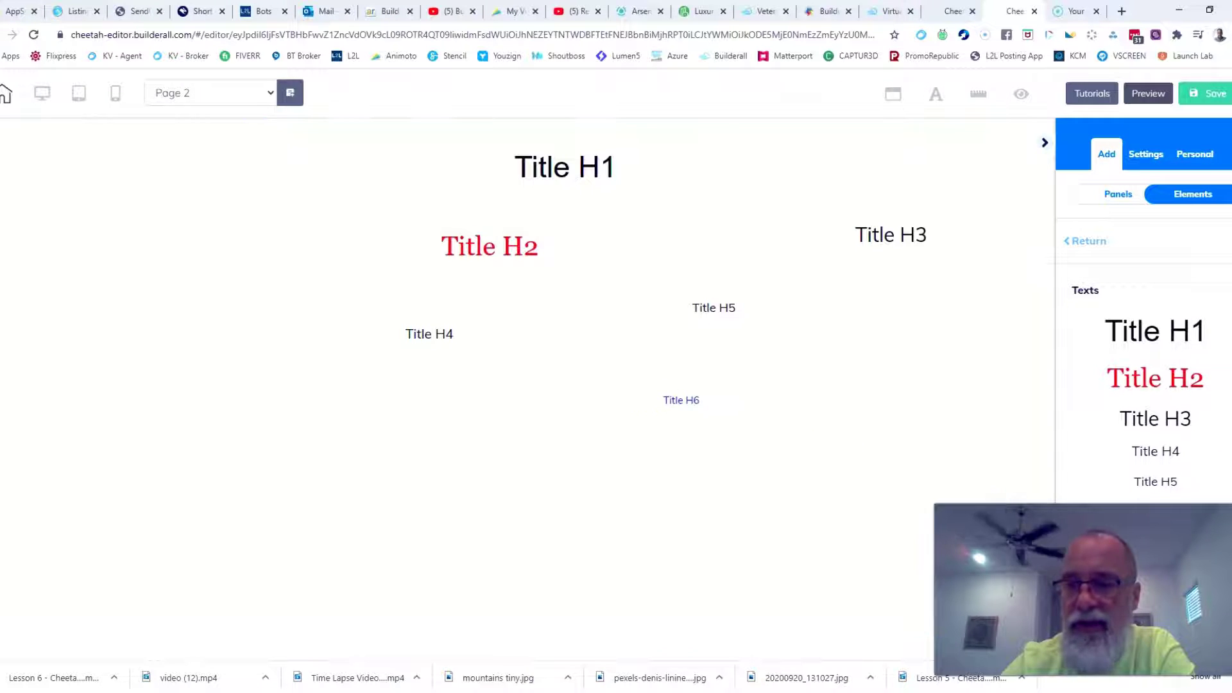
drag(1155, 539, 569, 485)
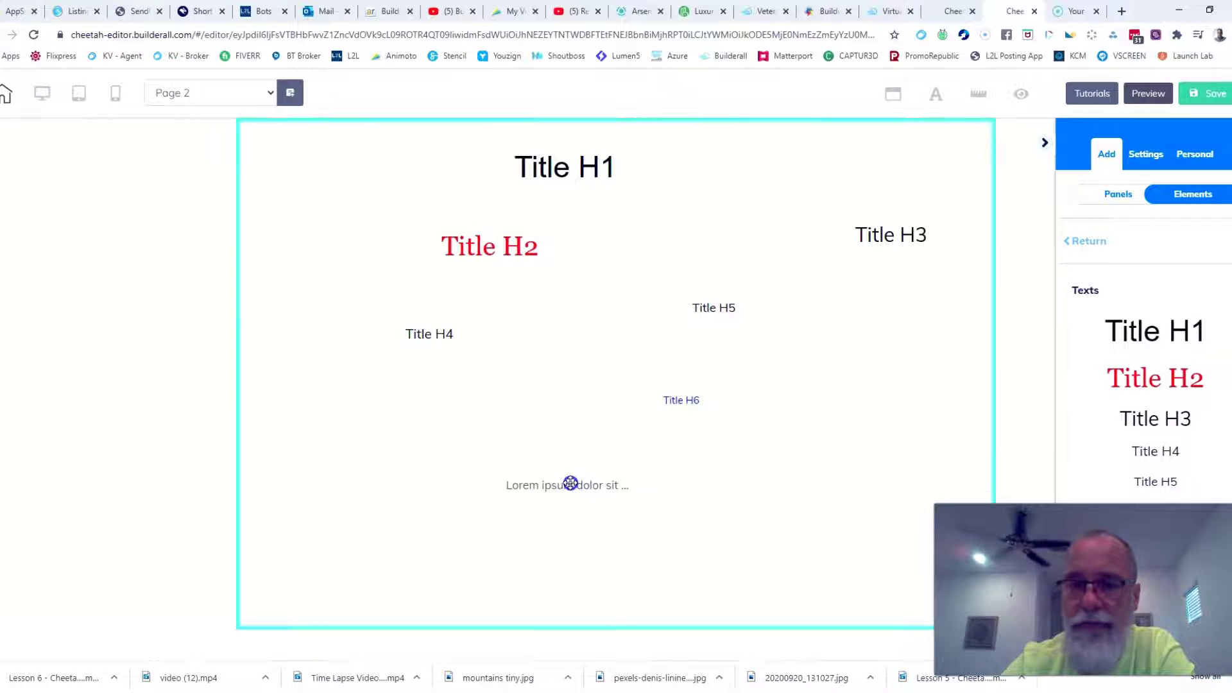
- View the site font settings for Title H1, select the Title H1 element on the page, and close the font settings
click(932, 96)
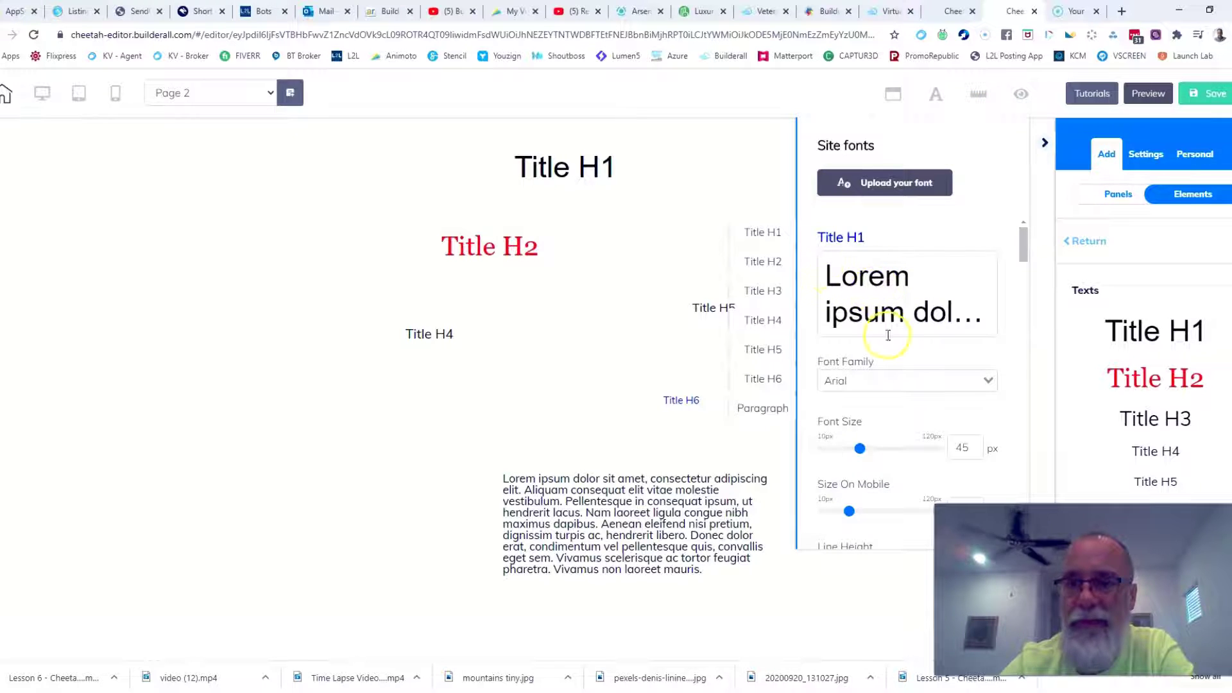
click(659, 195)
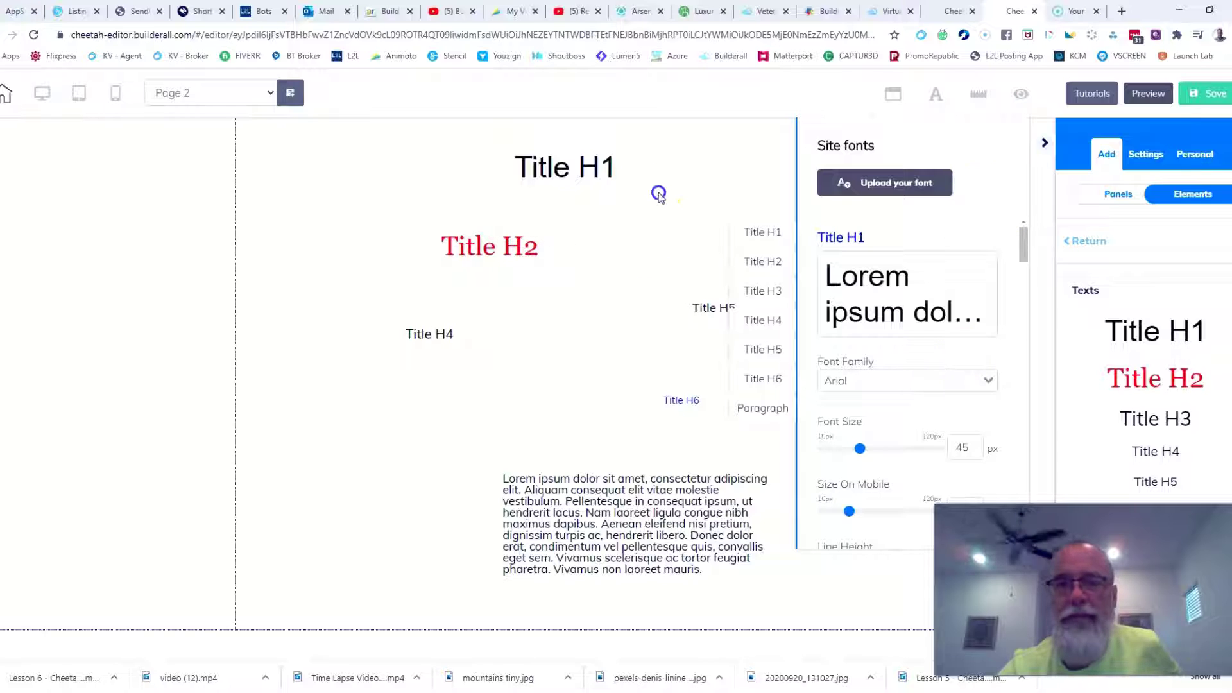
click(592, 170)
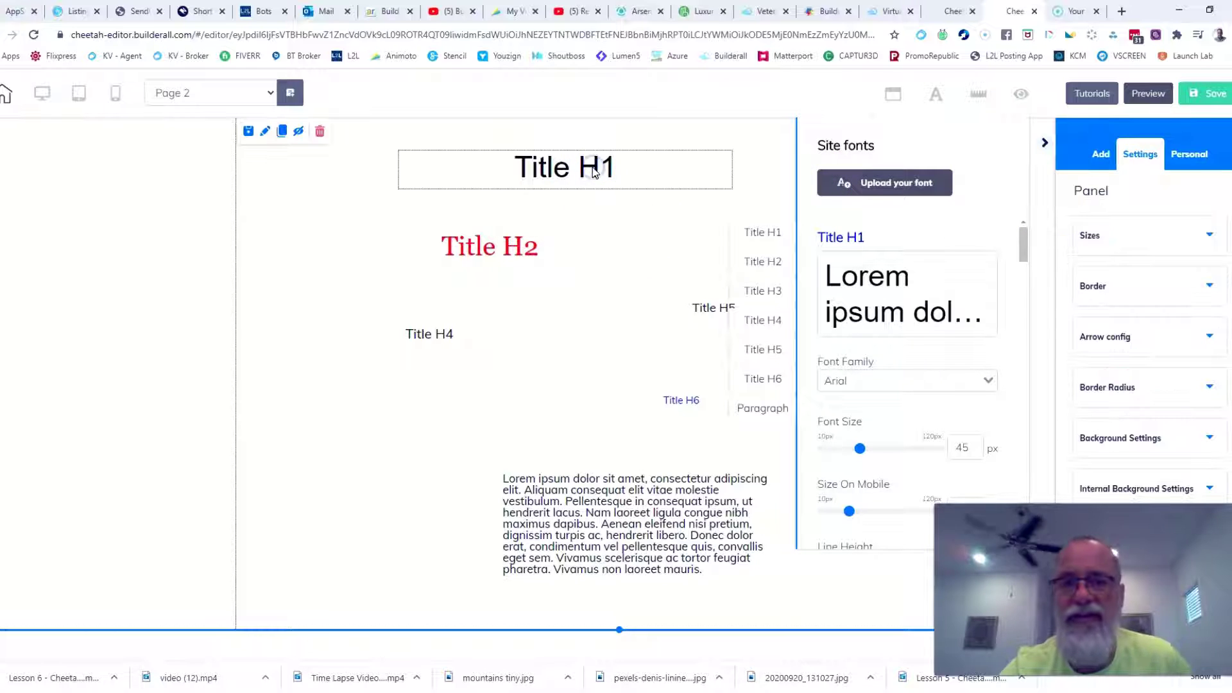
click(935, 93)
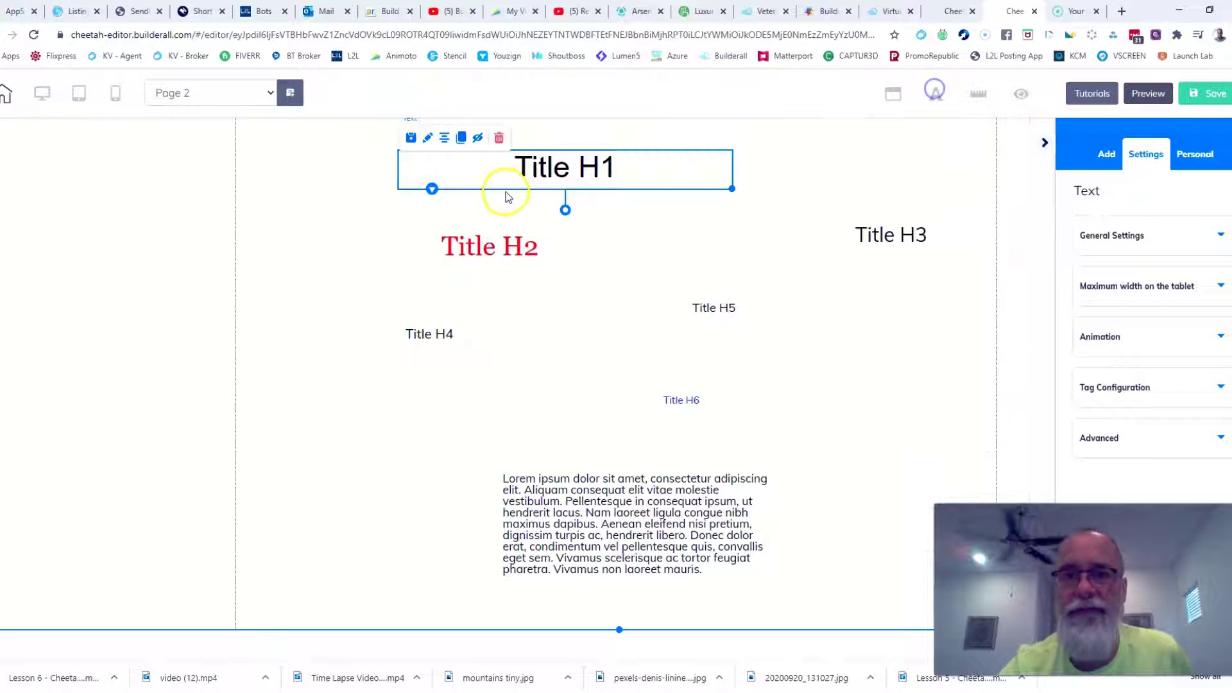
- Replace the Title H1 text with "Lets type in a Title to be shown on my website"
double_click(564, 179)
triple_click(564, 176)
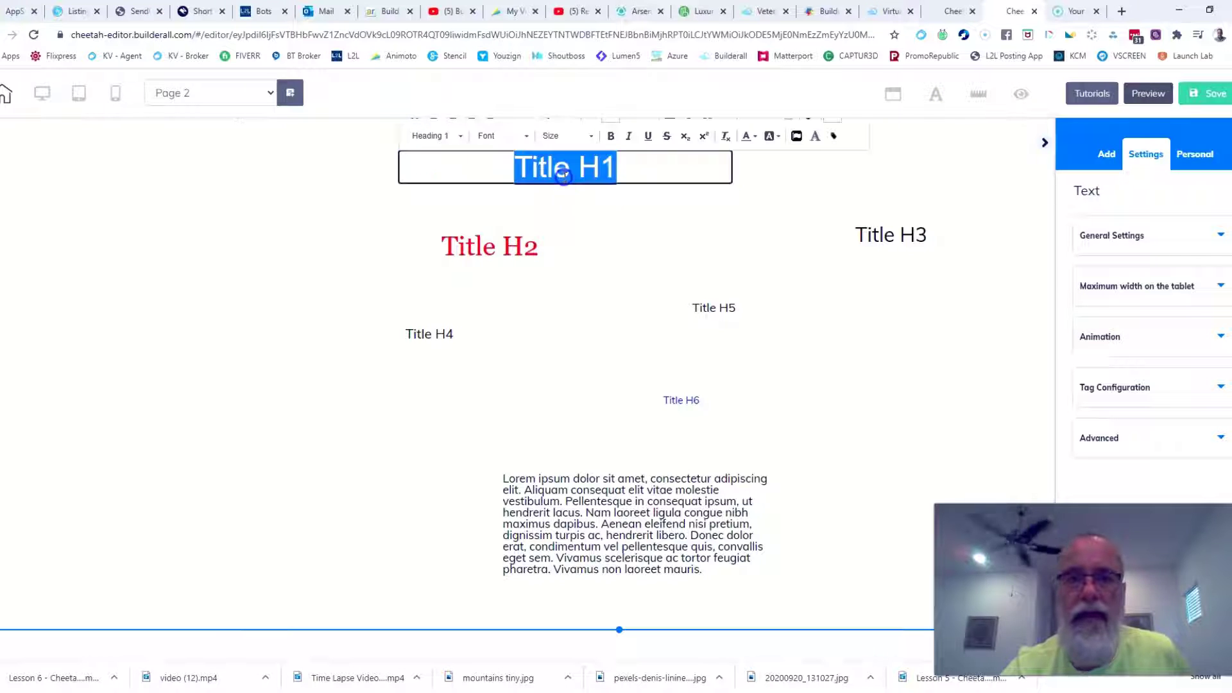
key(BackSpace)
text(Lets ty)
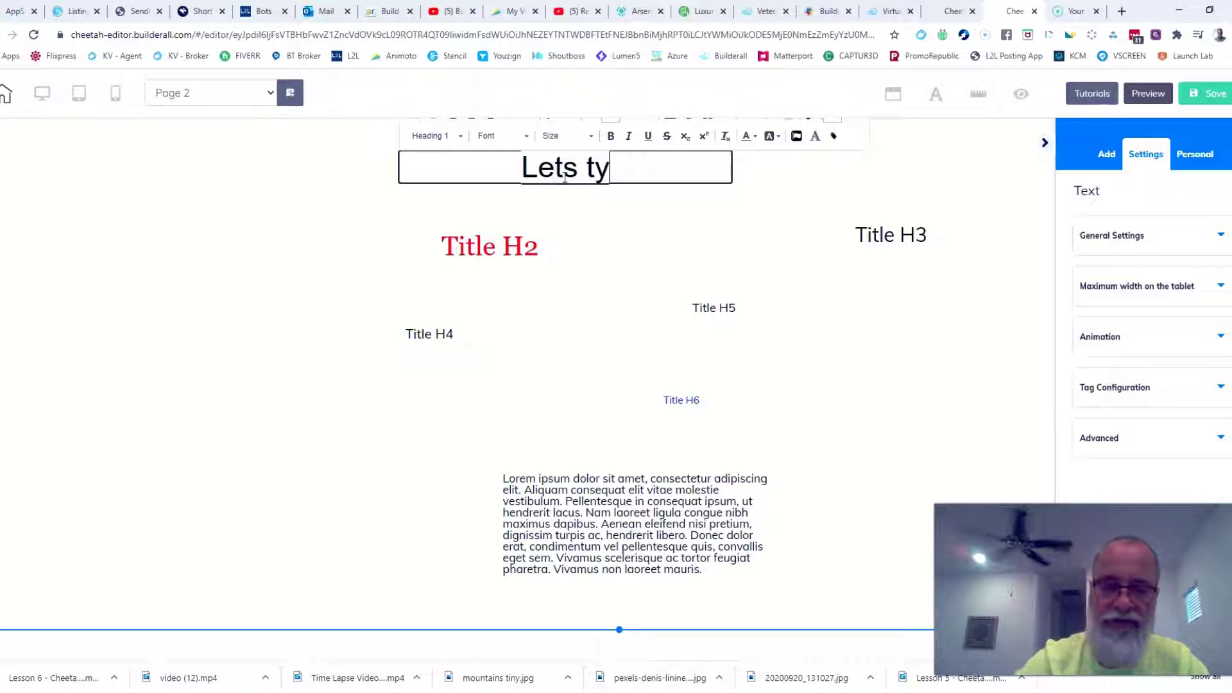
text(pe in a G)
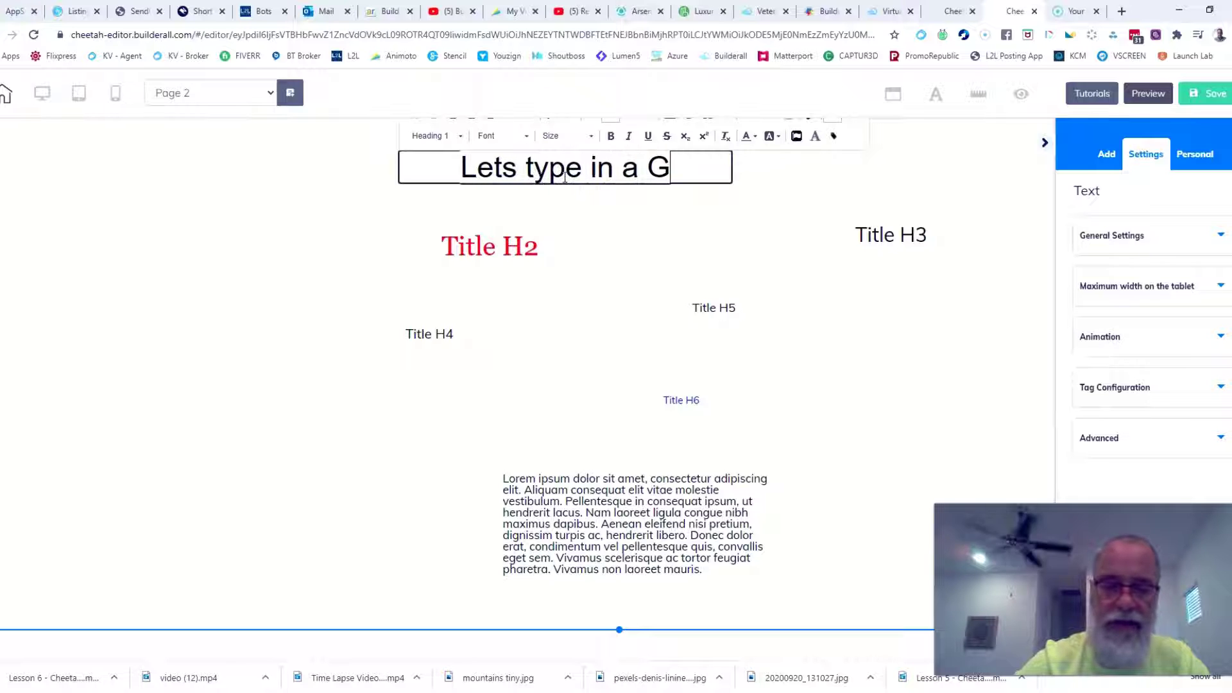
key(BackSpace)
text(Title )
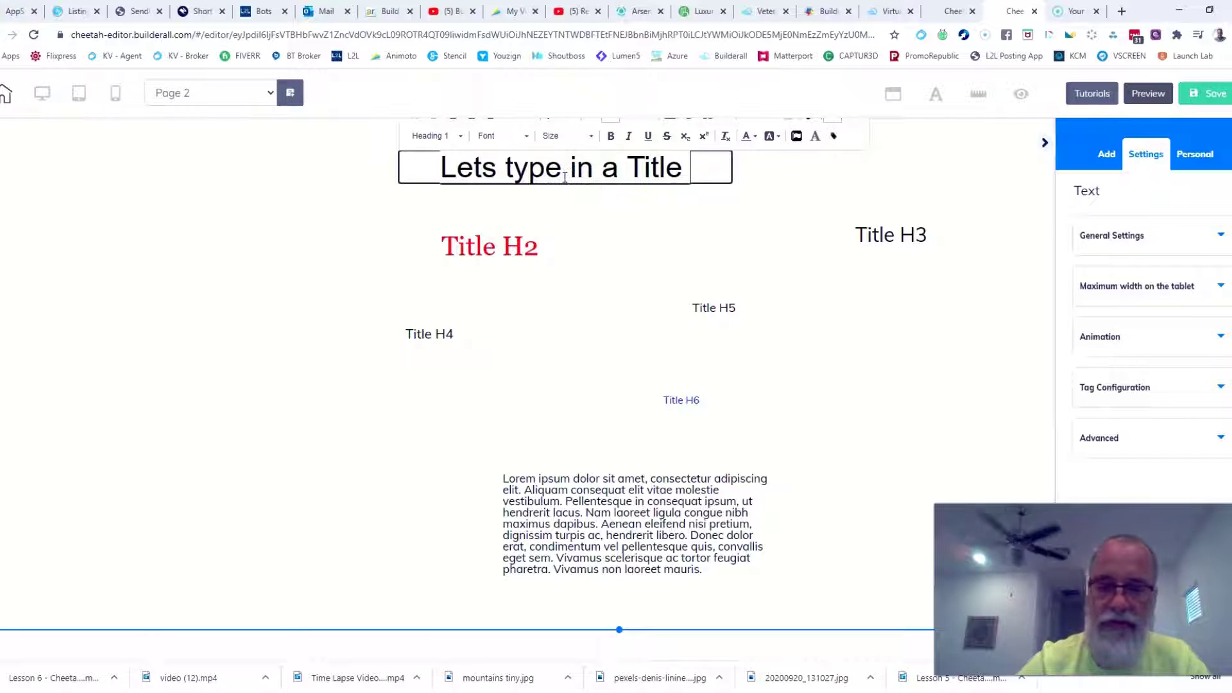
text(to)
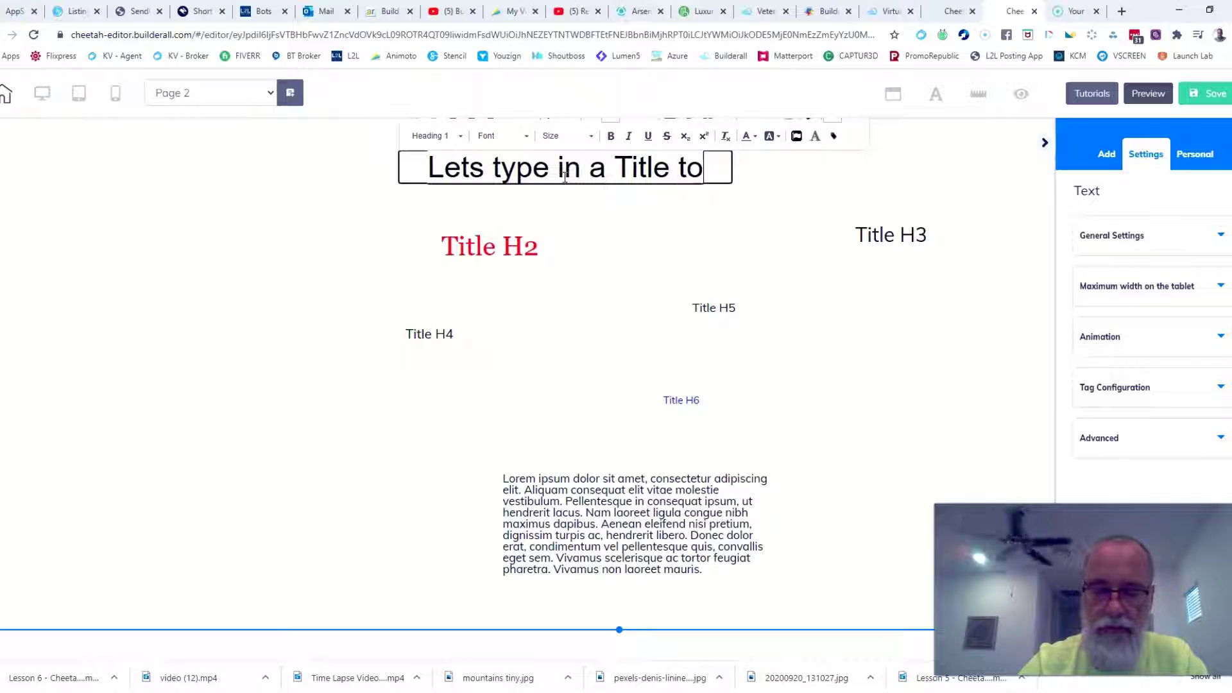
text( be shown on w)
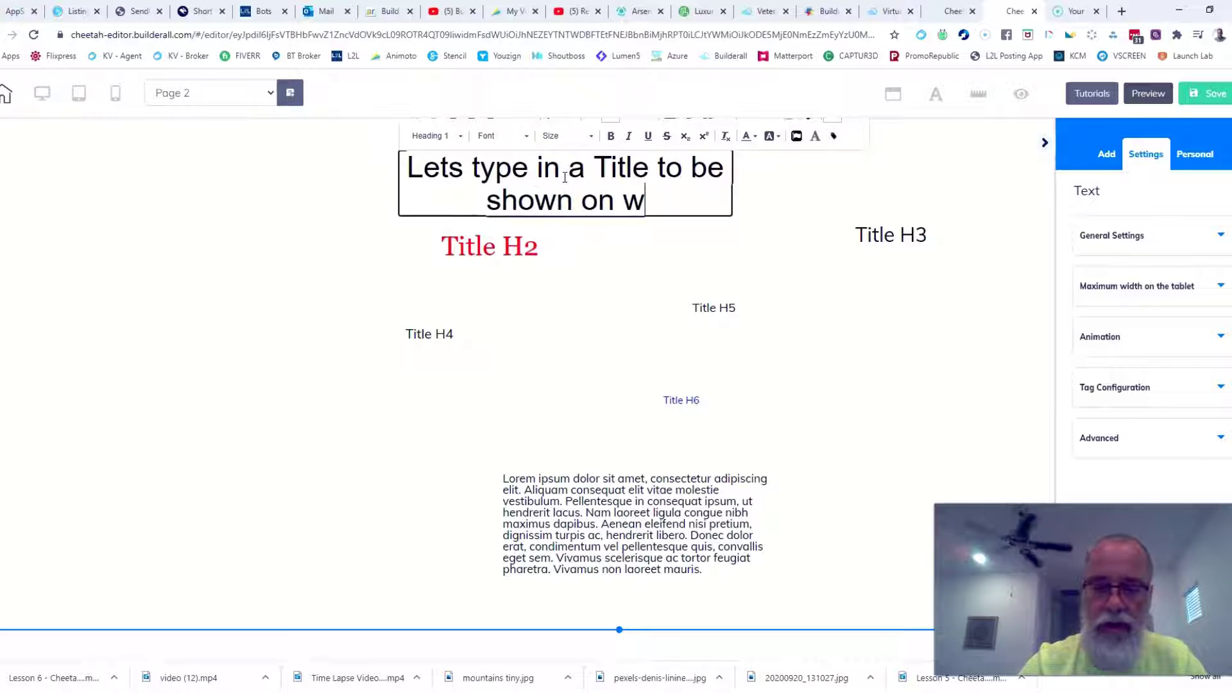
key(BackSpace)
text(my wen)
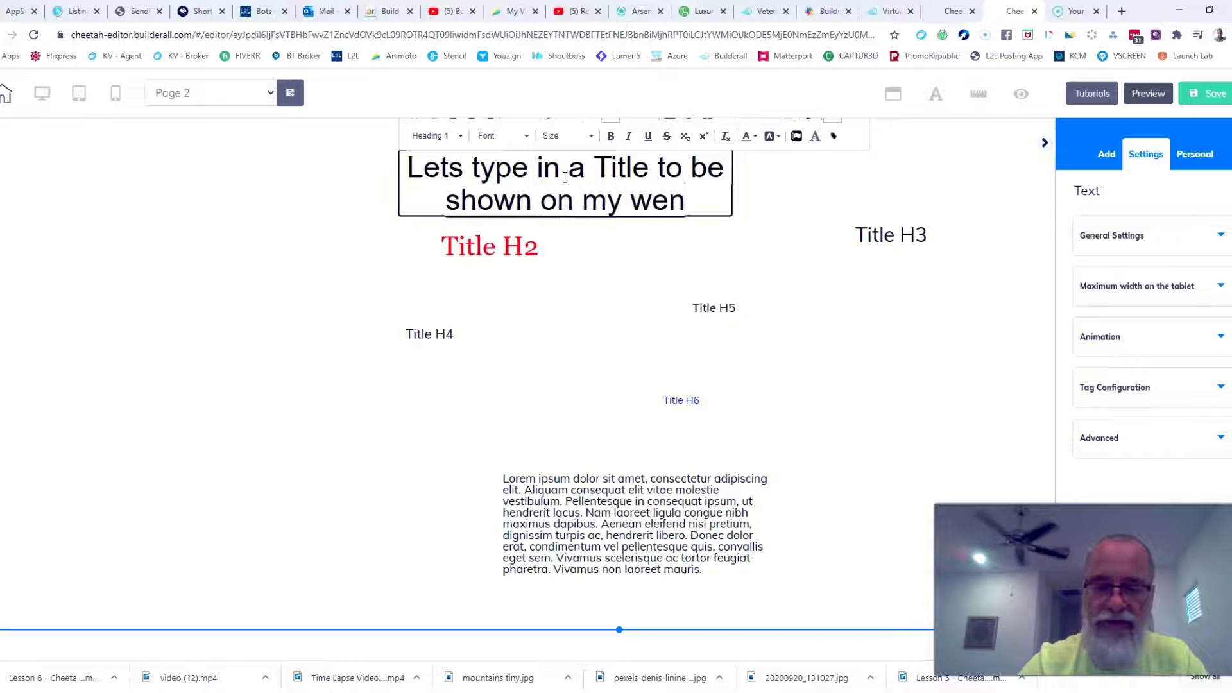
key(BackSpace)
text(bsite)
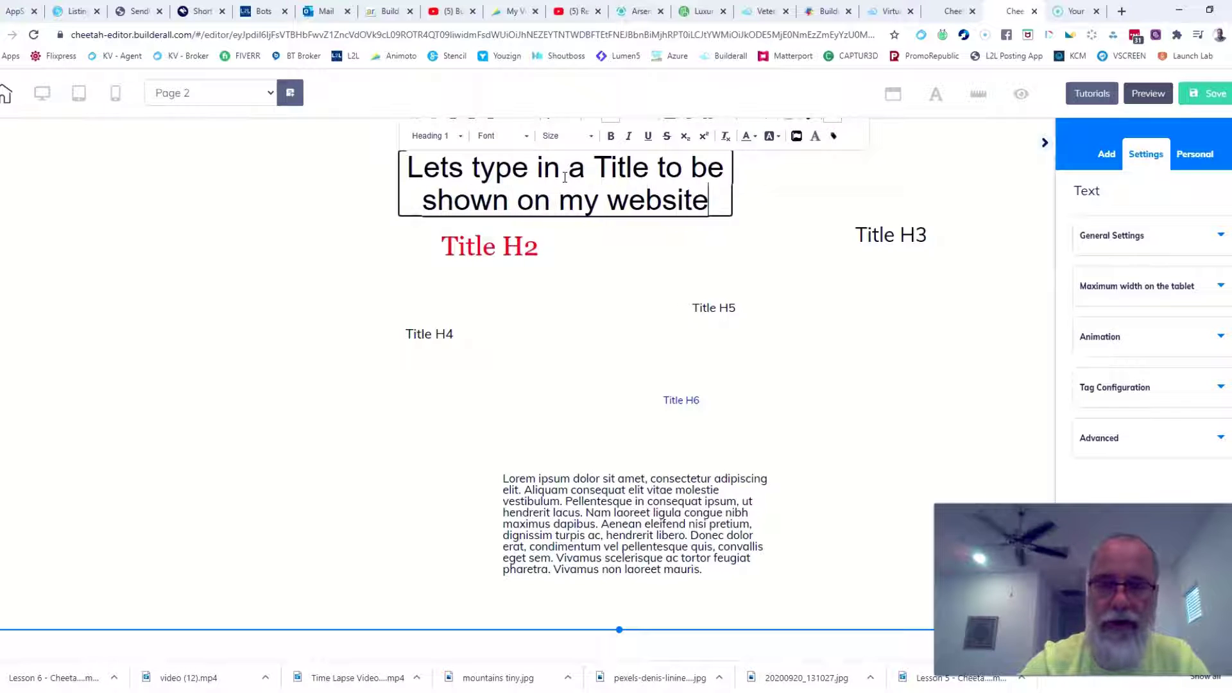
- Move Title H4 down beside the paragraph, Title H2 to just above it, and the H1 heading slightly down and left
drag(492, 249, 334, 271)
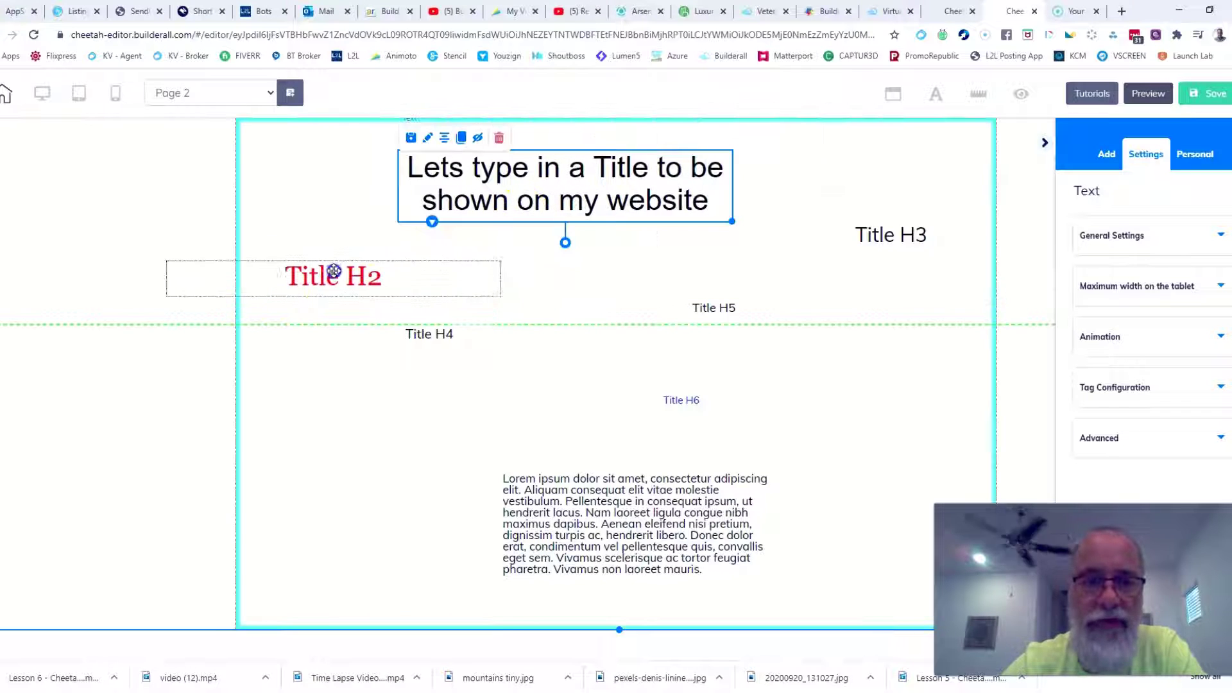
drag(432, 333, 406, 491)
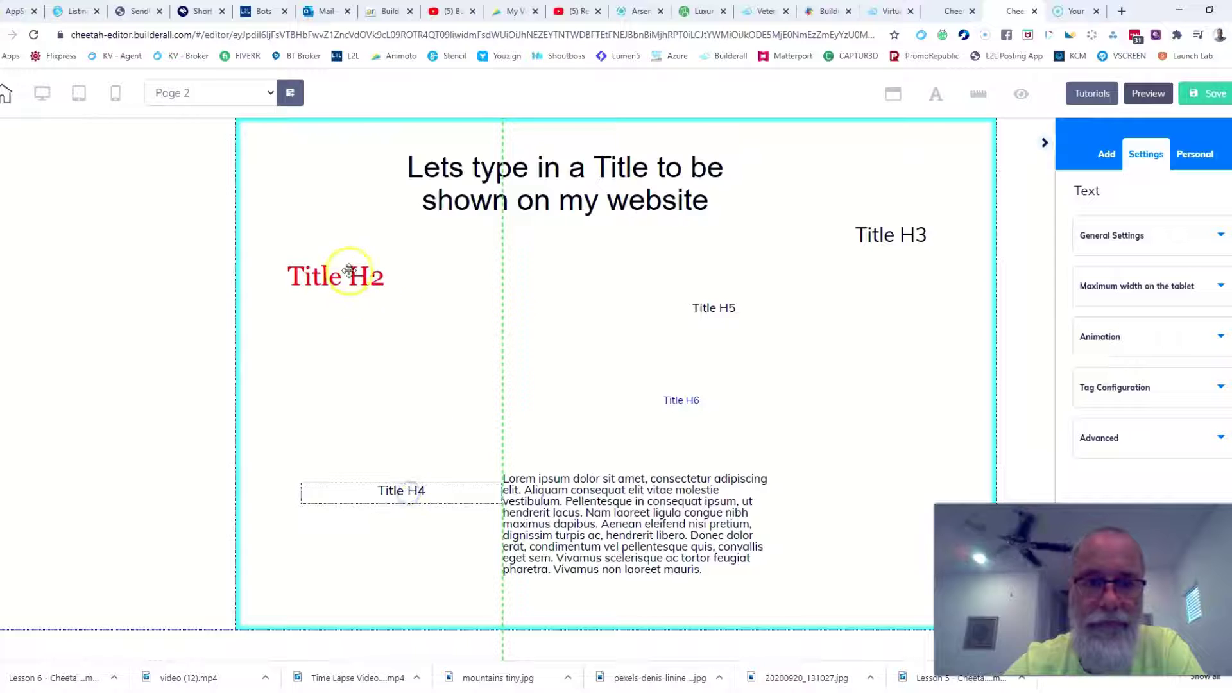
drag(374, 342, 412, 438)
drag(578, 168, 515, 204)
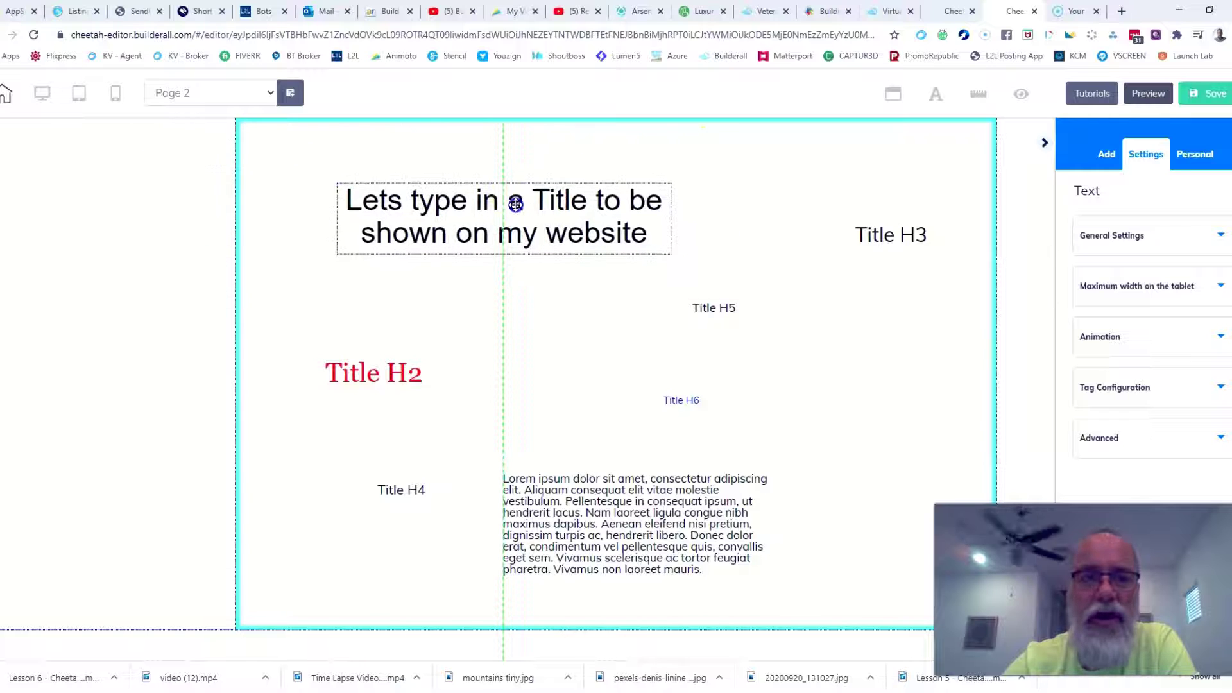
click(1022, 218)
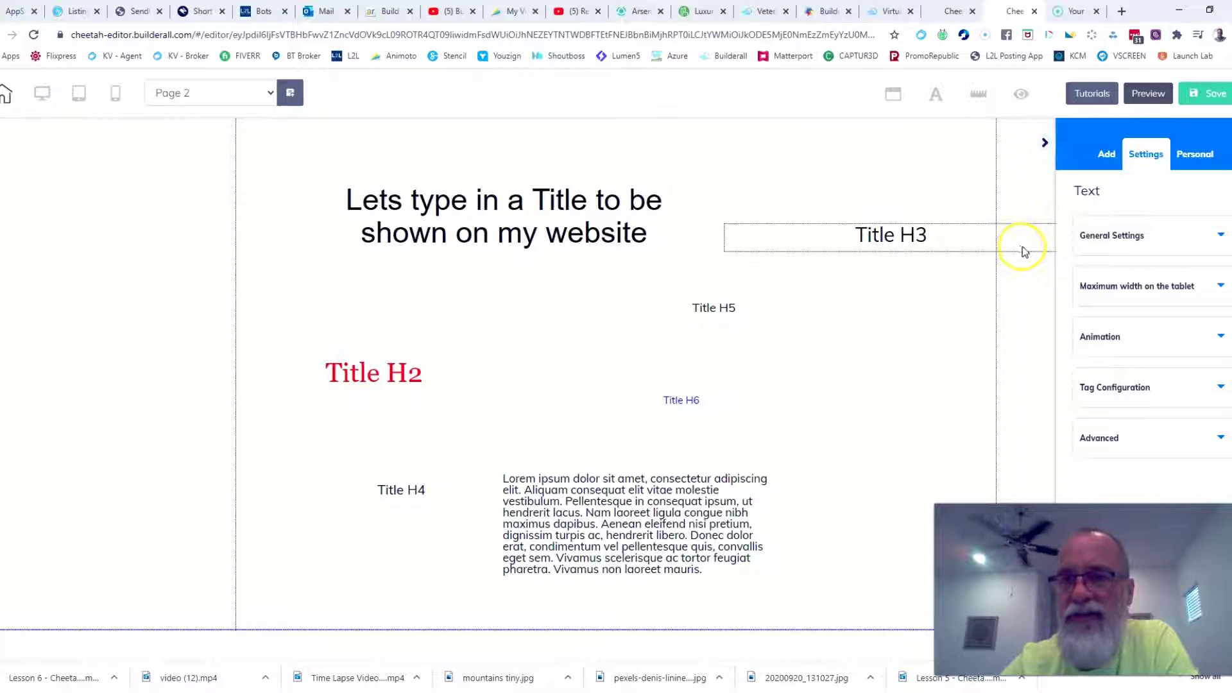
- Add a blank panel directly below the panel that holds the text elements
click(1106, 154)
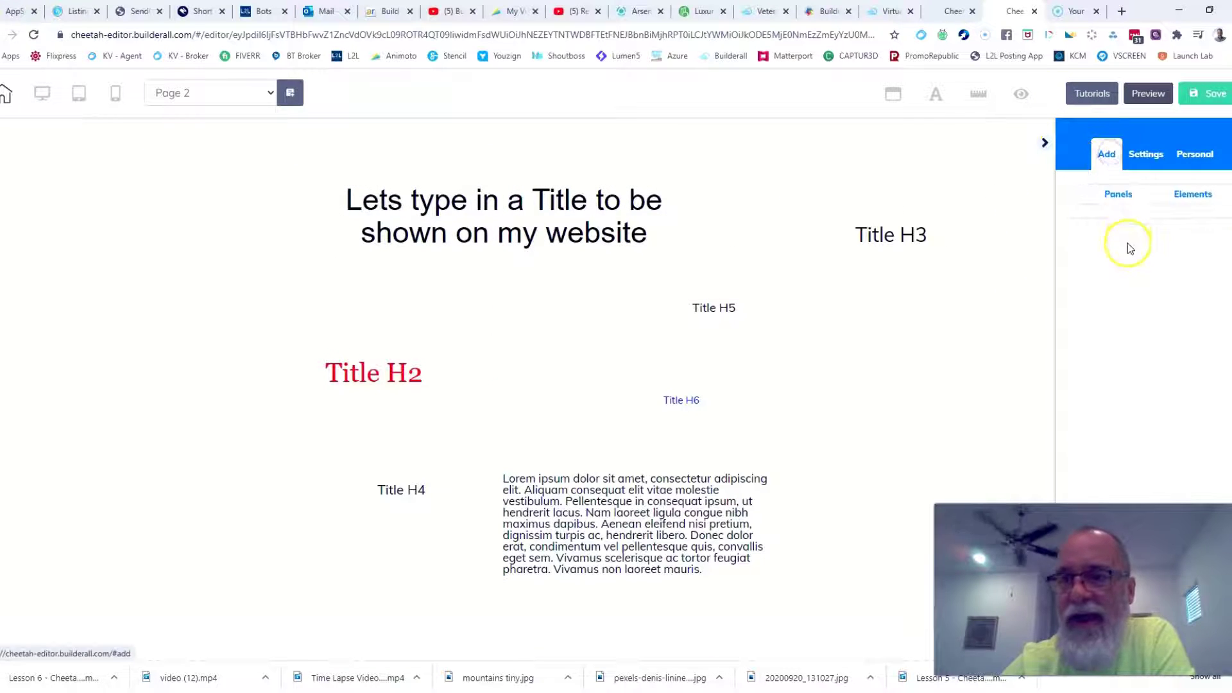
click(1117, 194)
click(1126, 275)
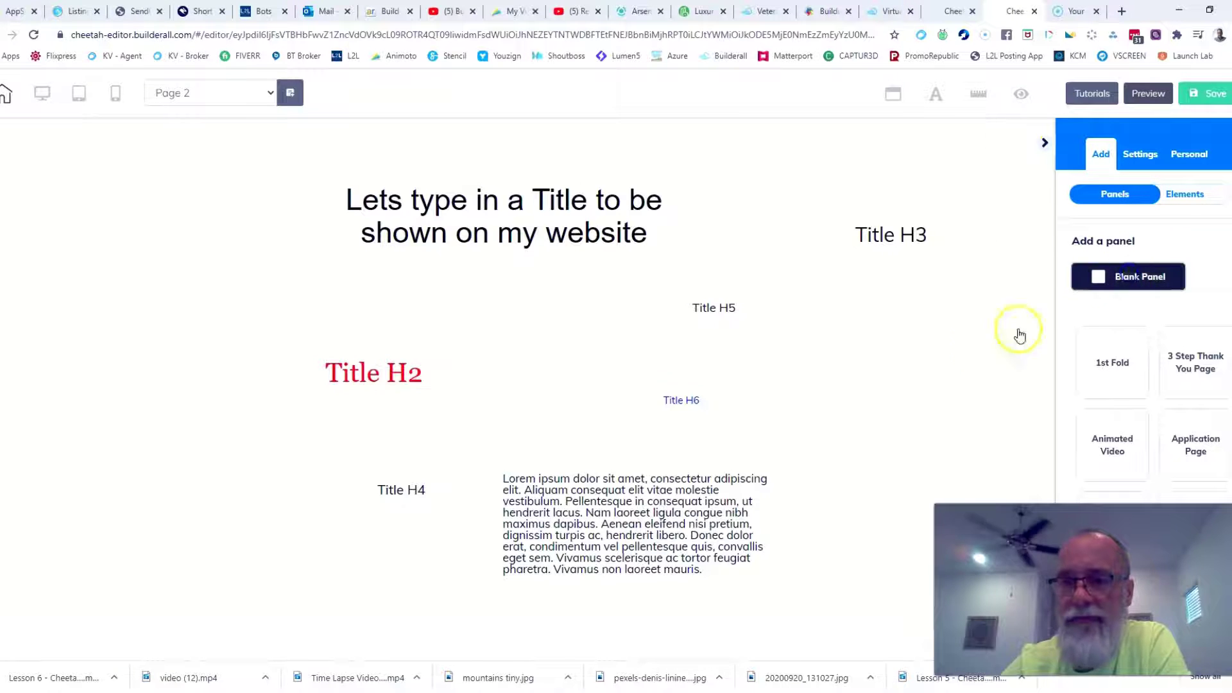
click(1016, 490)
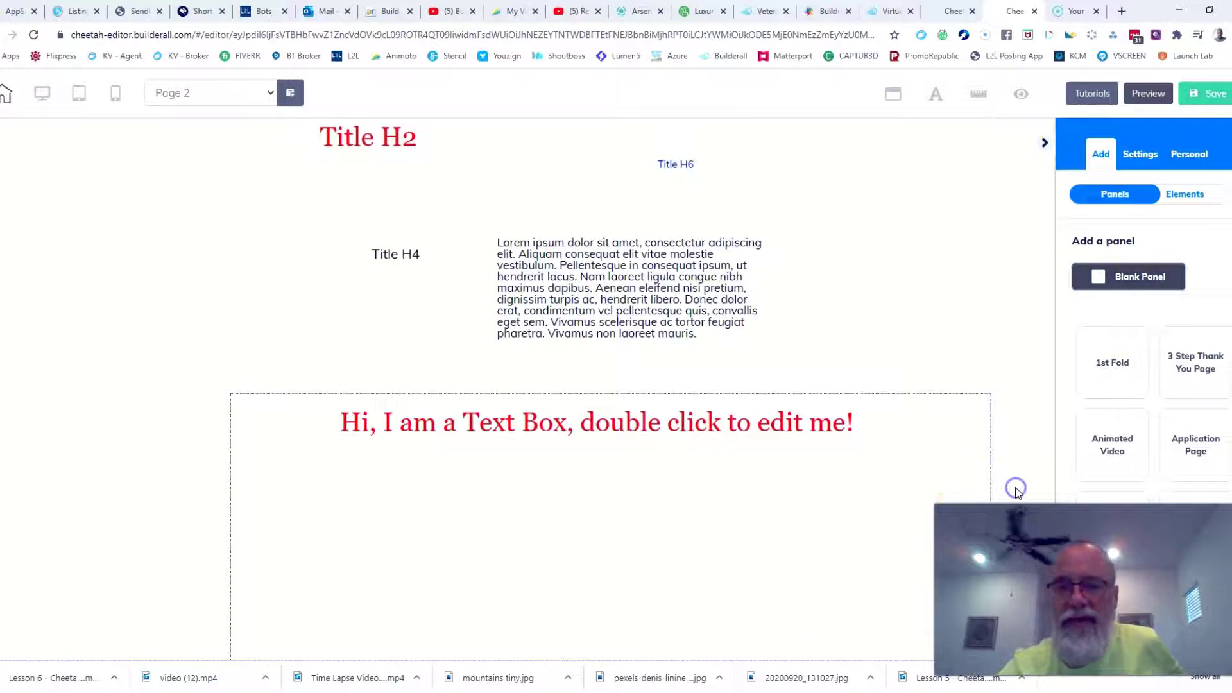
- Give the new blank panel a solid grey background colour
click(1039, 428)
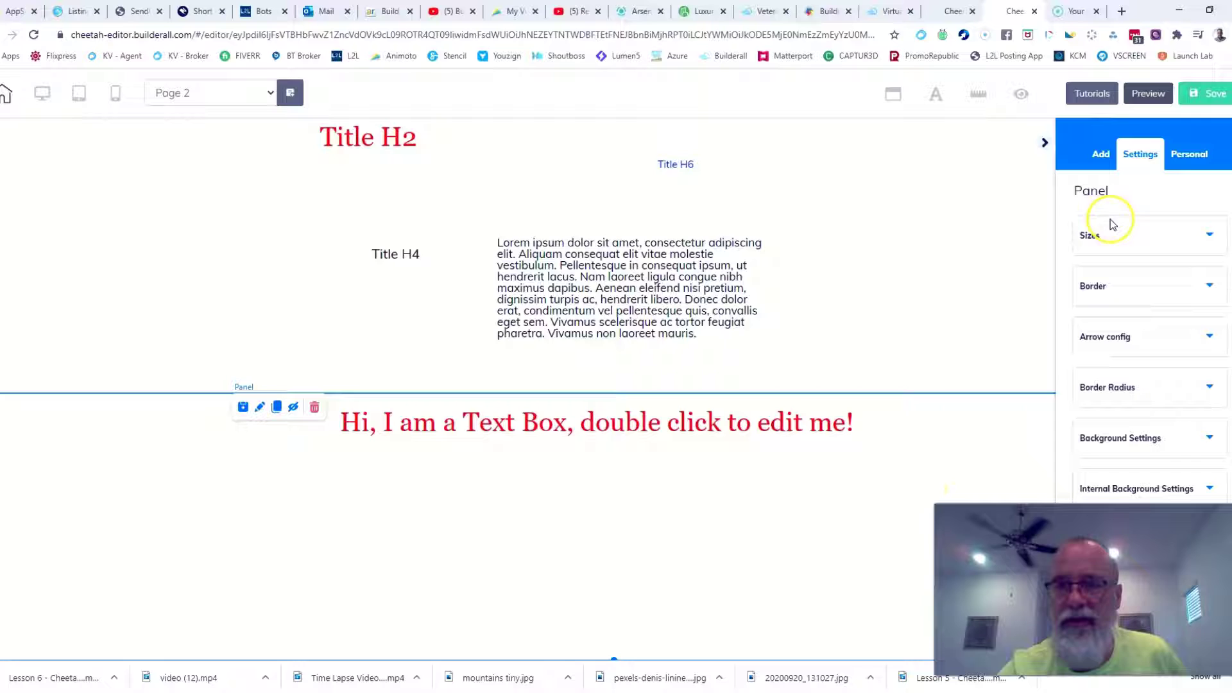
click(1215, 438)
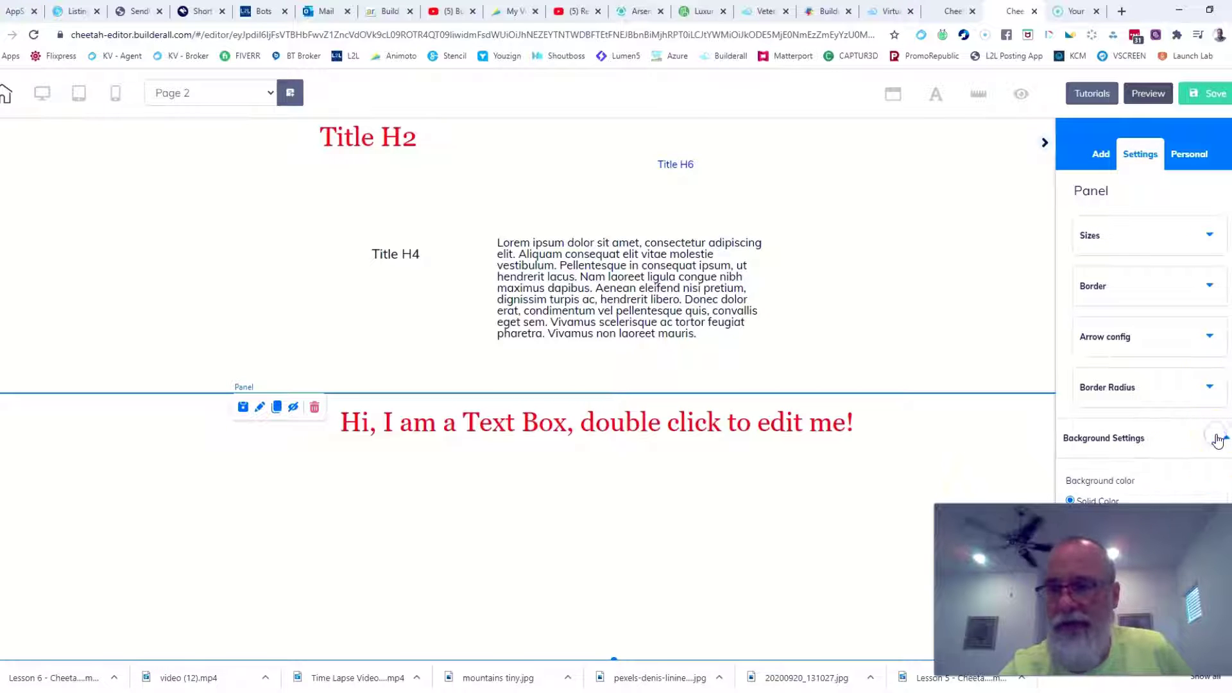
click(1078, 358)
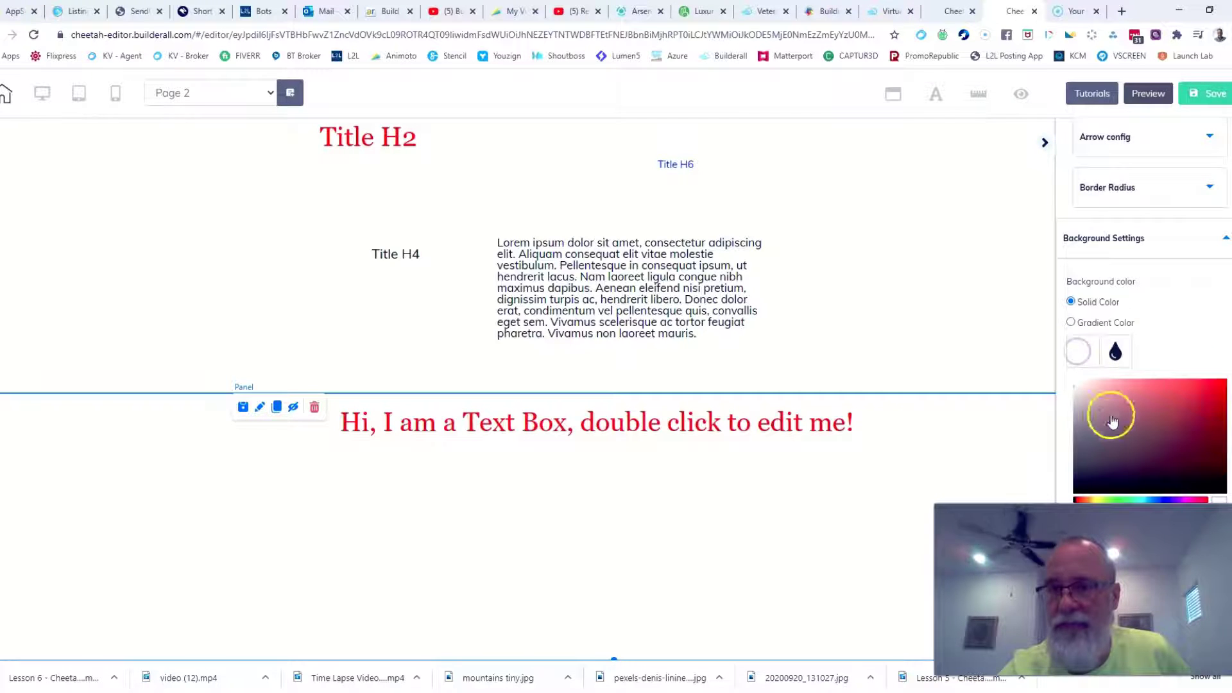
drag(1108, 413, 1075, 413)
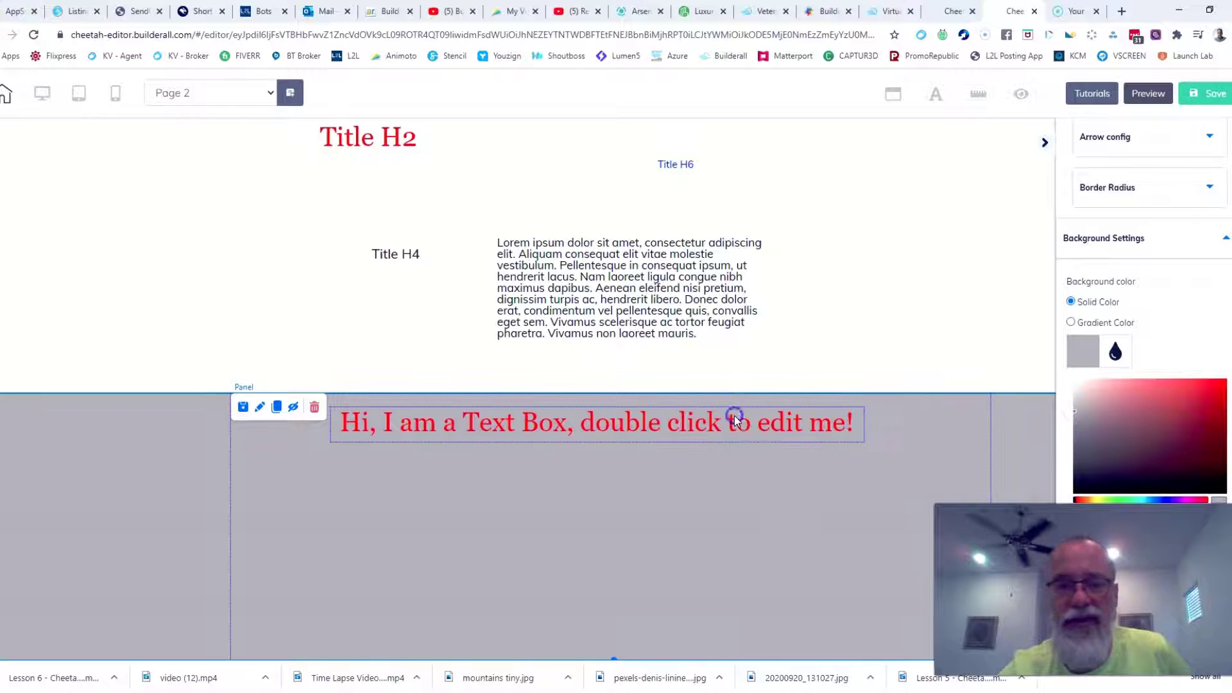
- Delete the red placeholder text box from the grey panel
click(359, 431)
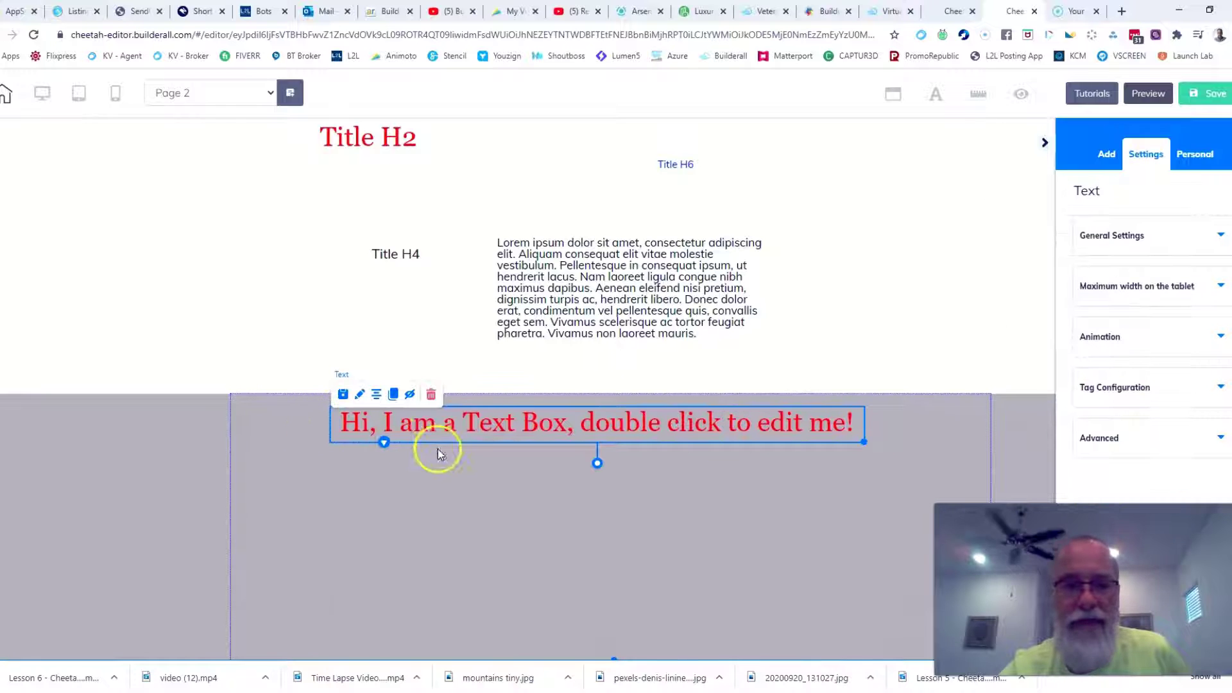
click(434, 394)
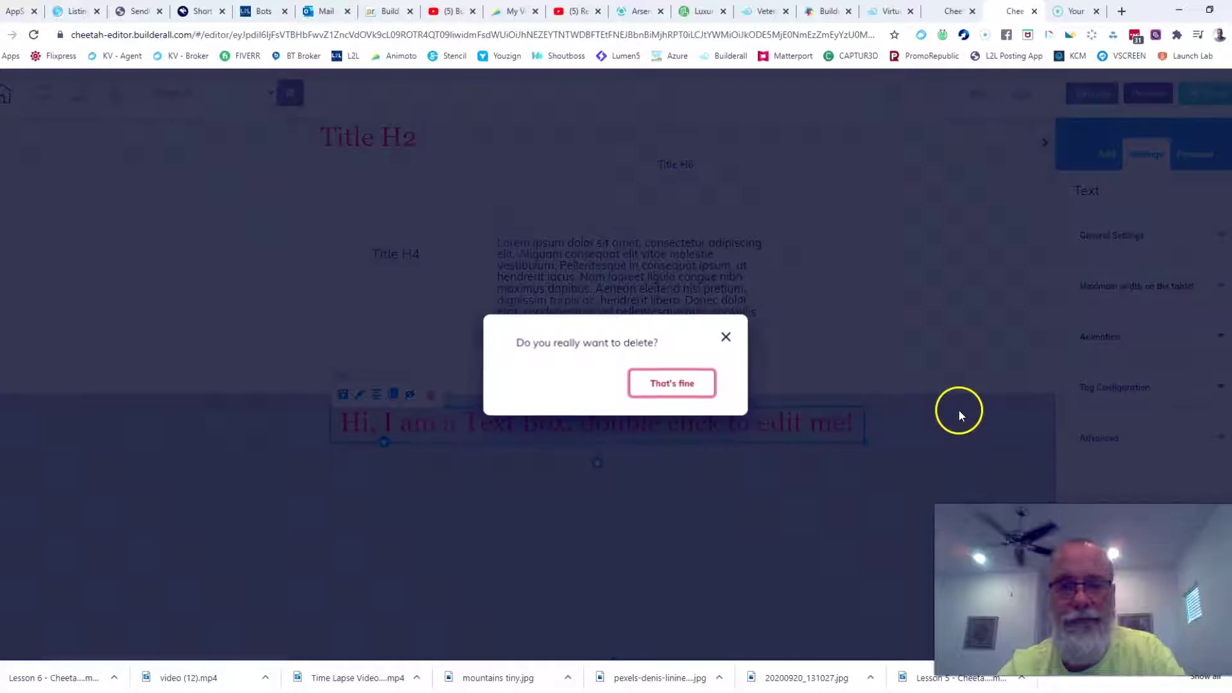
click(672, 378)
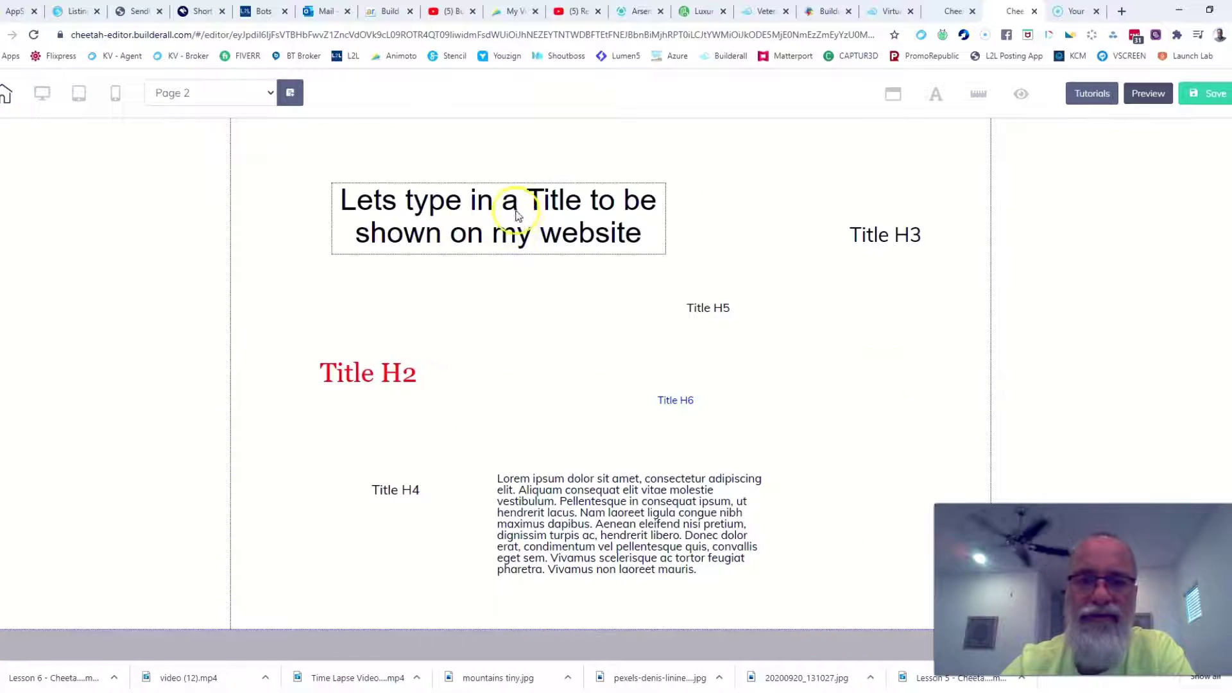
- Nudge the H1 heading up in the white panel, preview the page, and return to the editor
drag(517, 215, 509, 191)
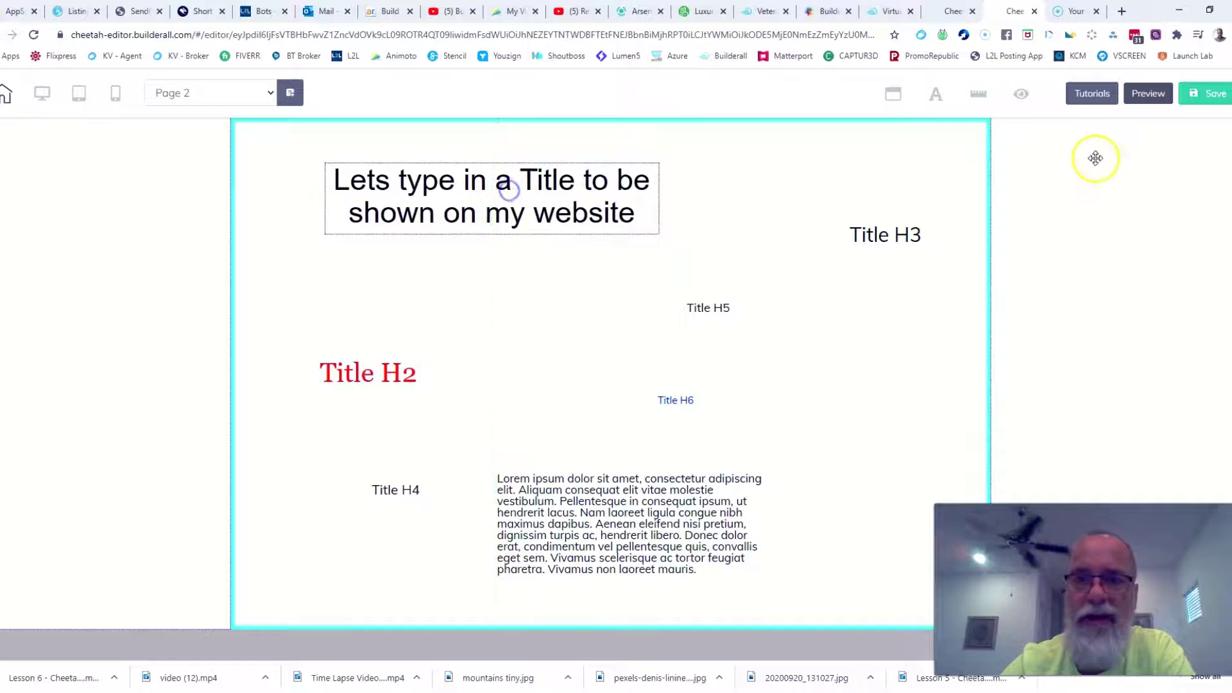
click(1145, 91)
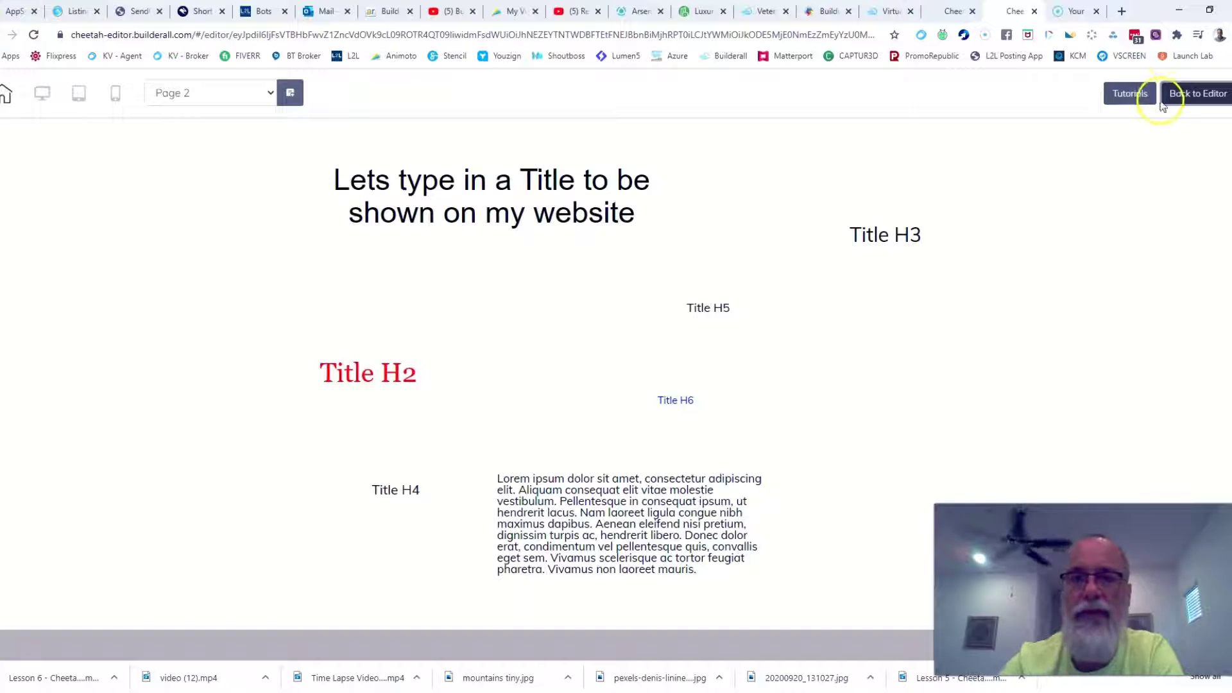
click(1191, 93)
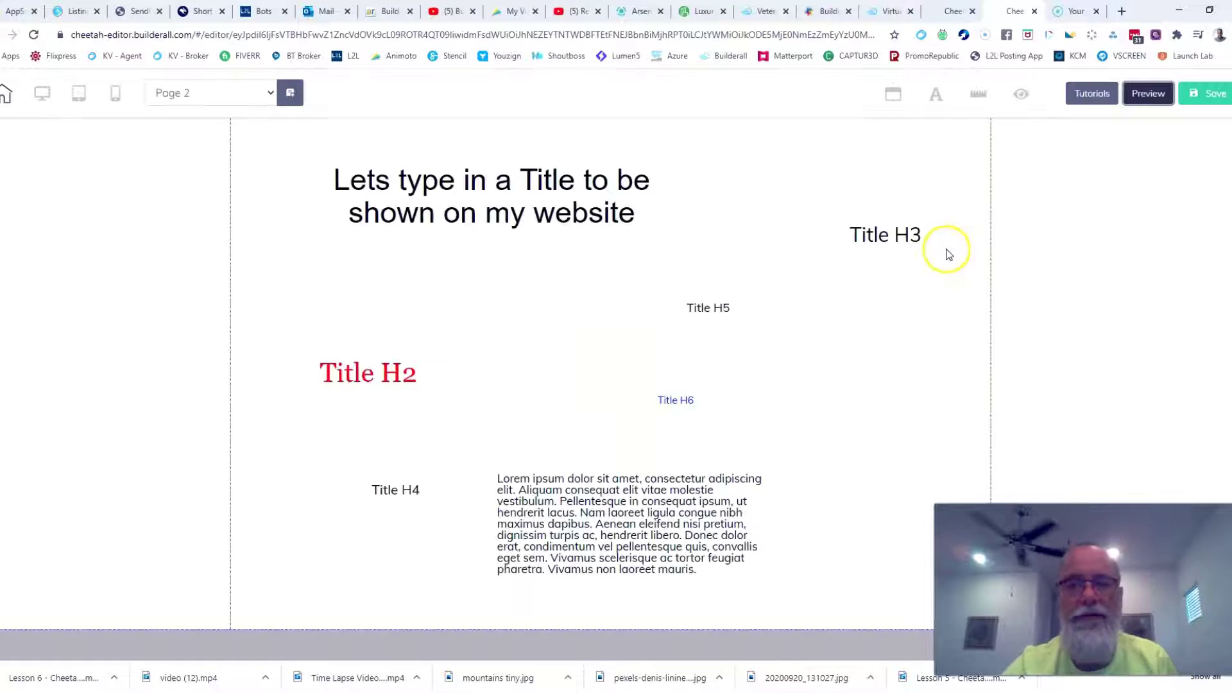
- Shift the H1 heading to the right and shorten the white panel by raising its lower edge into the paragraph
drag(537, 198, 590, 198)
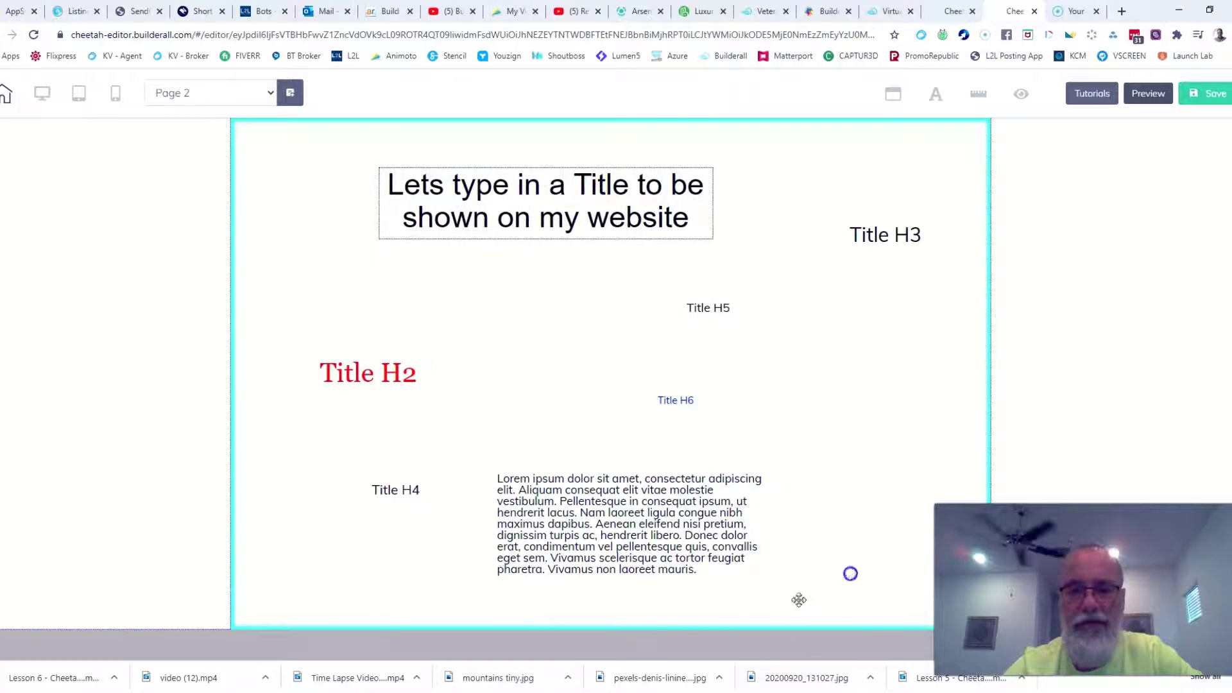
click(630, 619)
drag(614, 627, 619, 533)
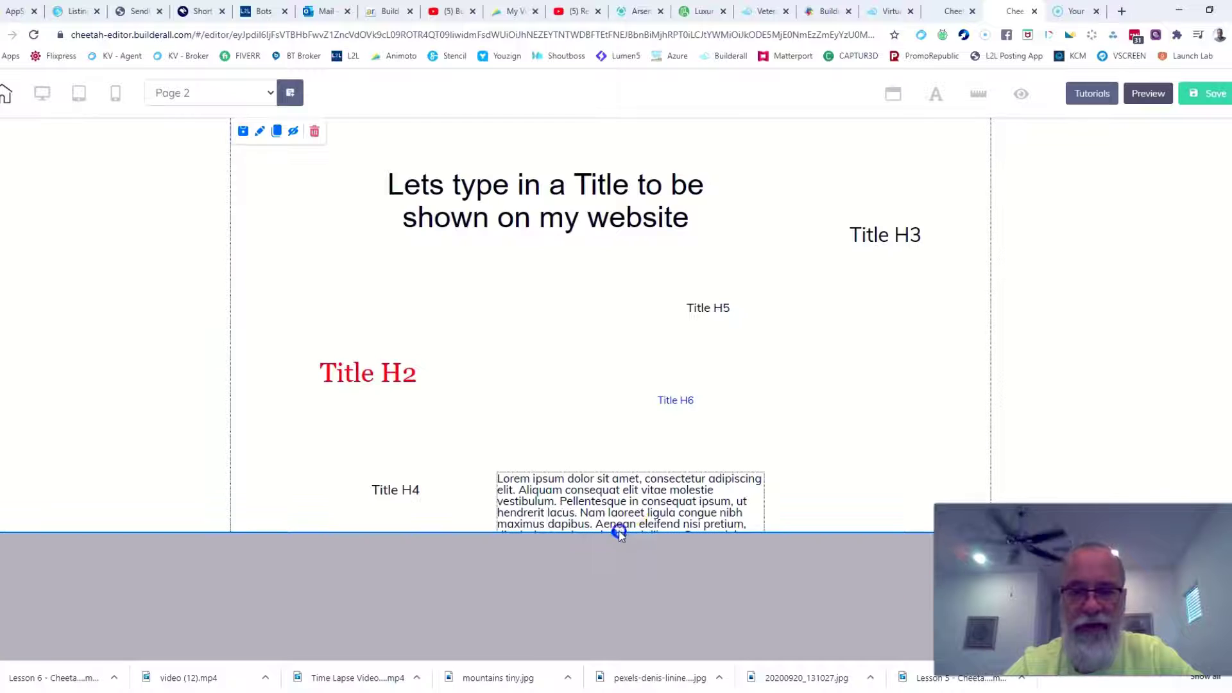
- Rearrange the text in the shortened panel: paragraph to the lower right, Title H6 near the centre, Title H4 below Title H2
drag(649, 481, 841, 375)
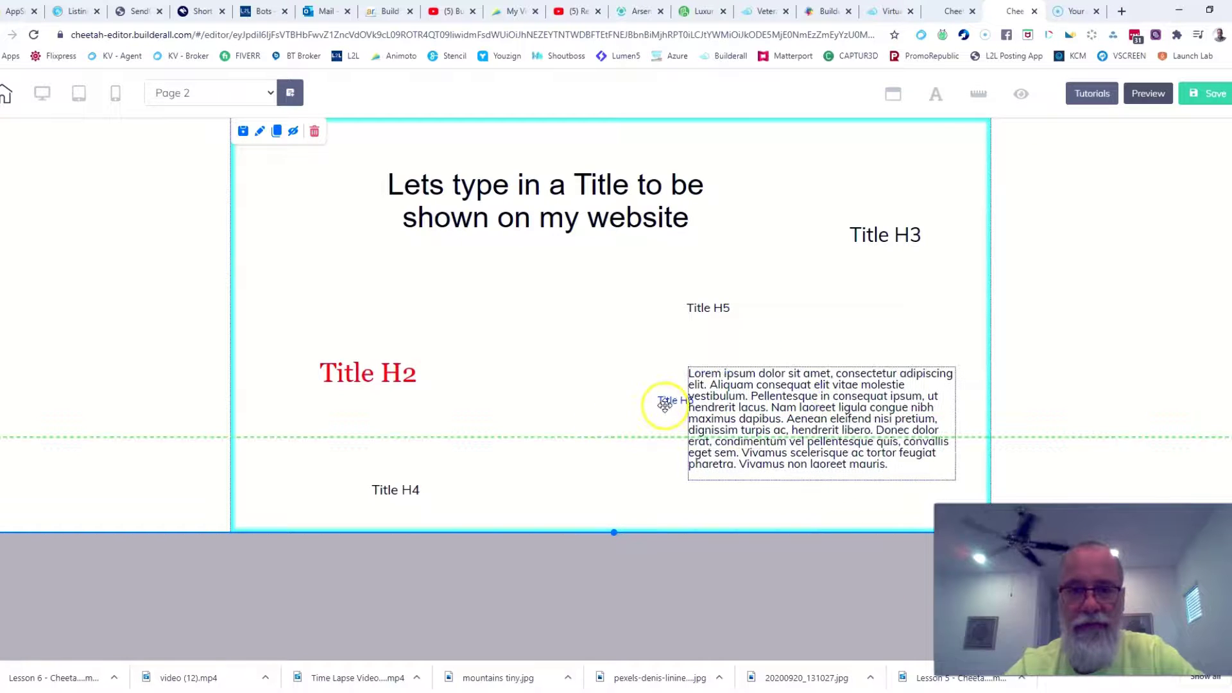
drag(666, 403, 563, 352)
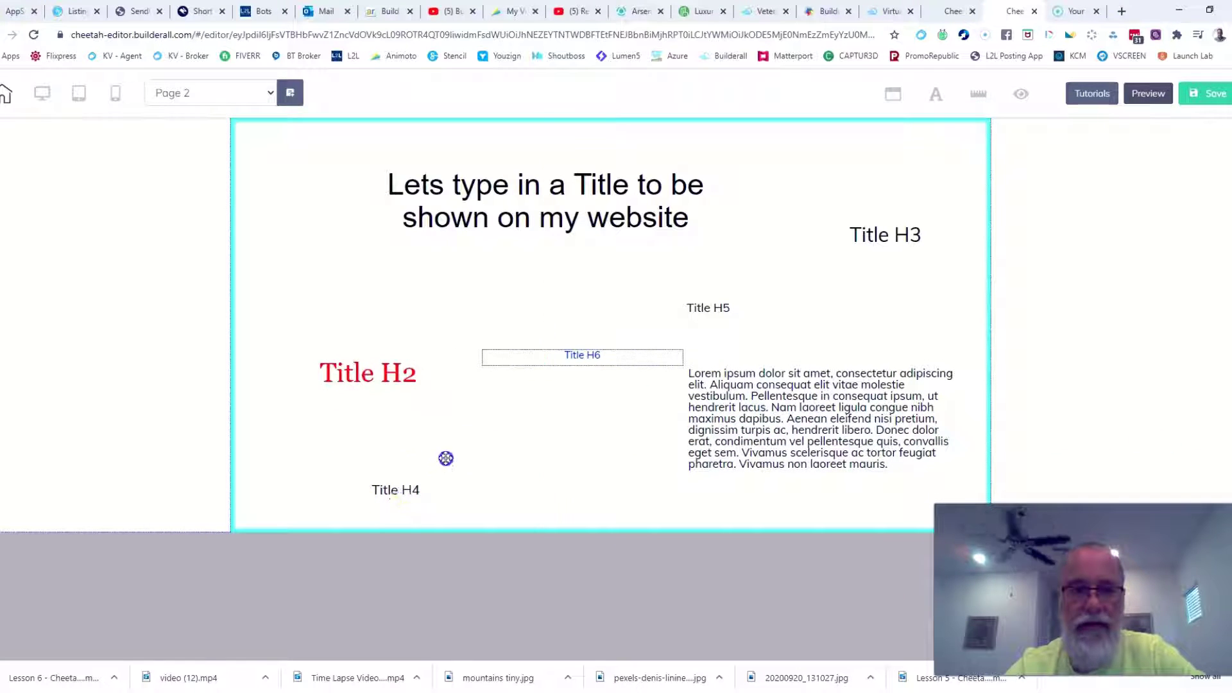
drag(446, 458, 496, 418)
- Move the H1 heading down into the grey panel and back to the upper part of the white panel, keeping it selected
drag(568, 207, 550, 578)
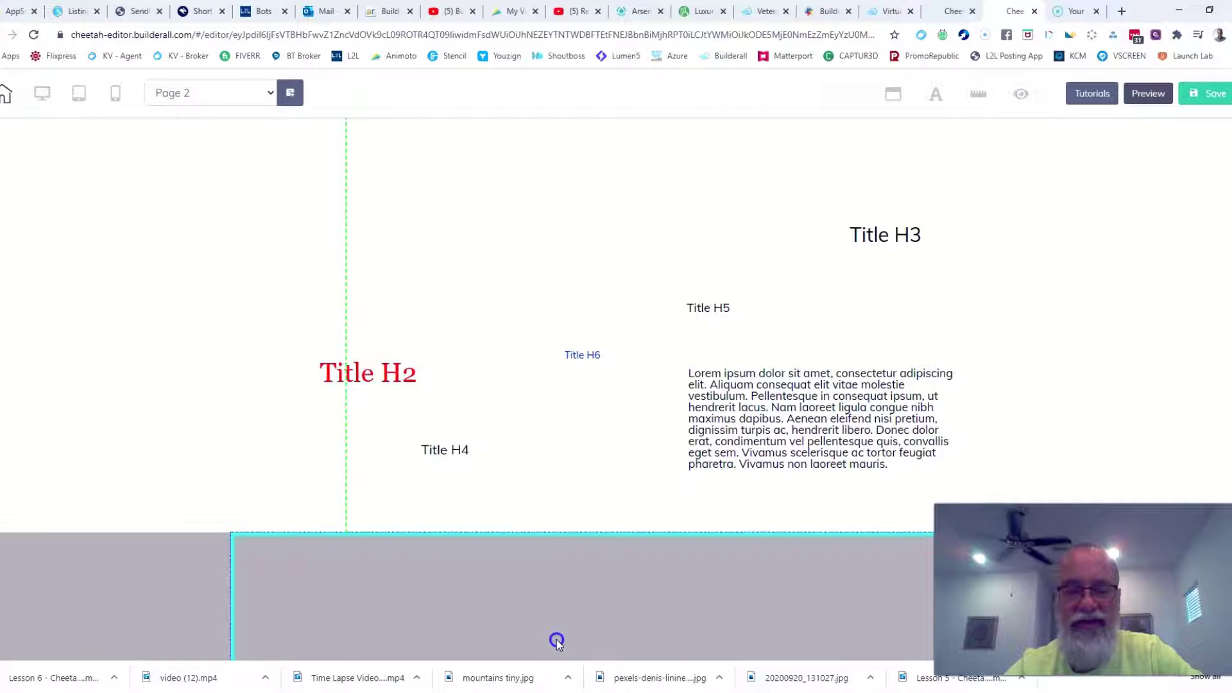
drag(556, 641, 597, 188)
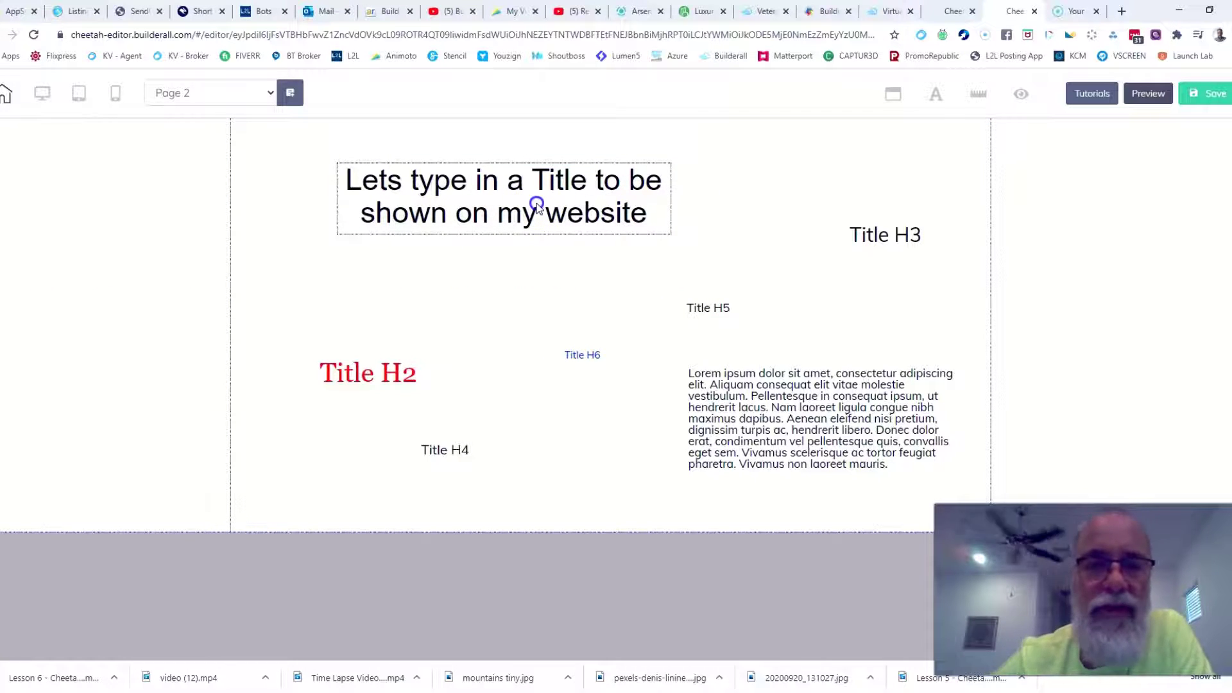
click(434, 190)
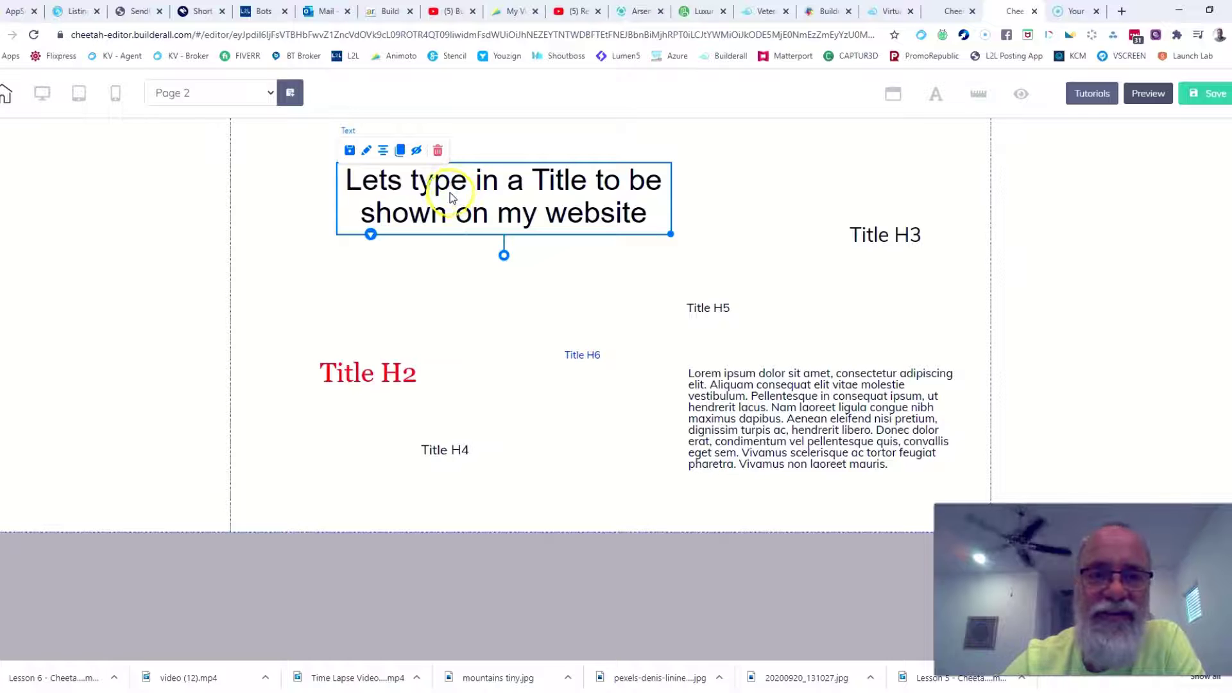
- Place Title H3 directly above the paragraph, and center the H1 heading horizontally near the top of the white panel
drag(878, 272, 523, 188)
drag(610, 183, 627, 161)
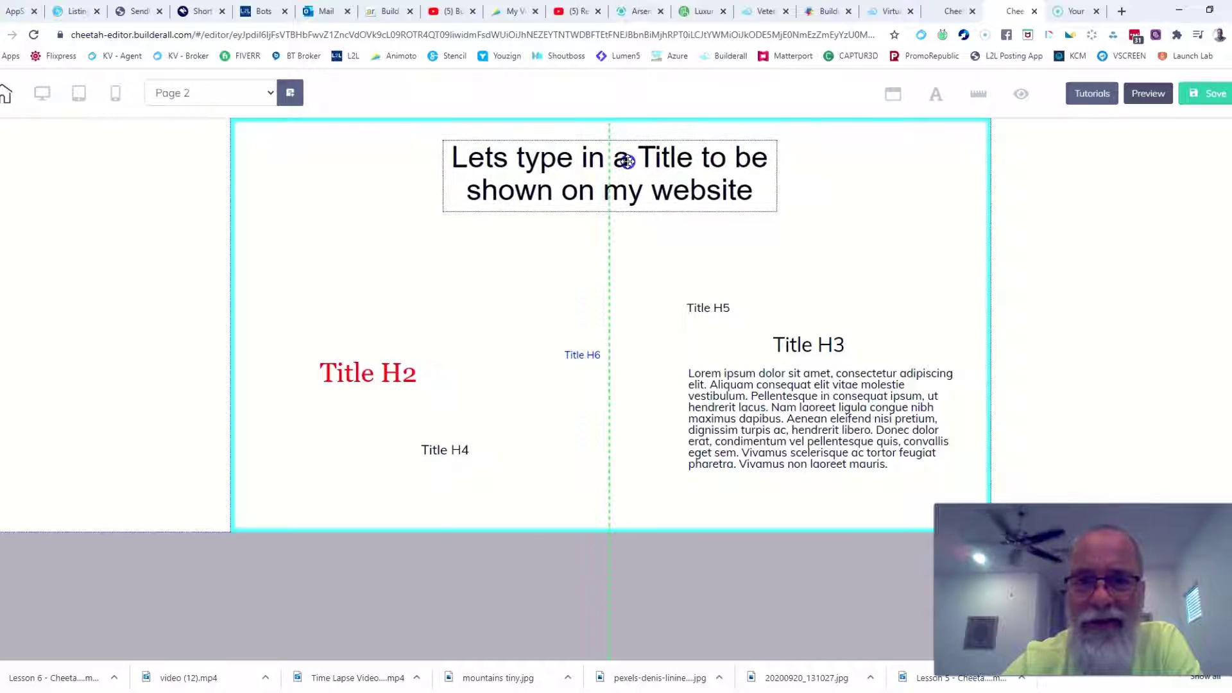
mouse_move(689, 184)
mouse_down()
mouse_move(712, 183)
mouse_move(698, 183)
mouse_up()
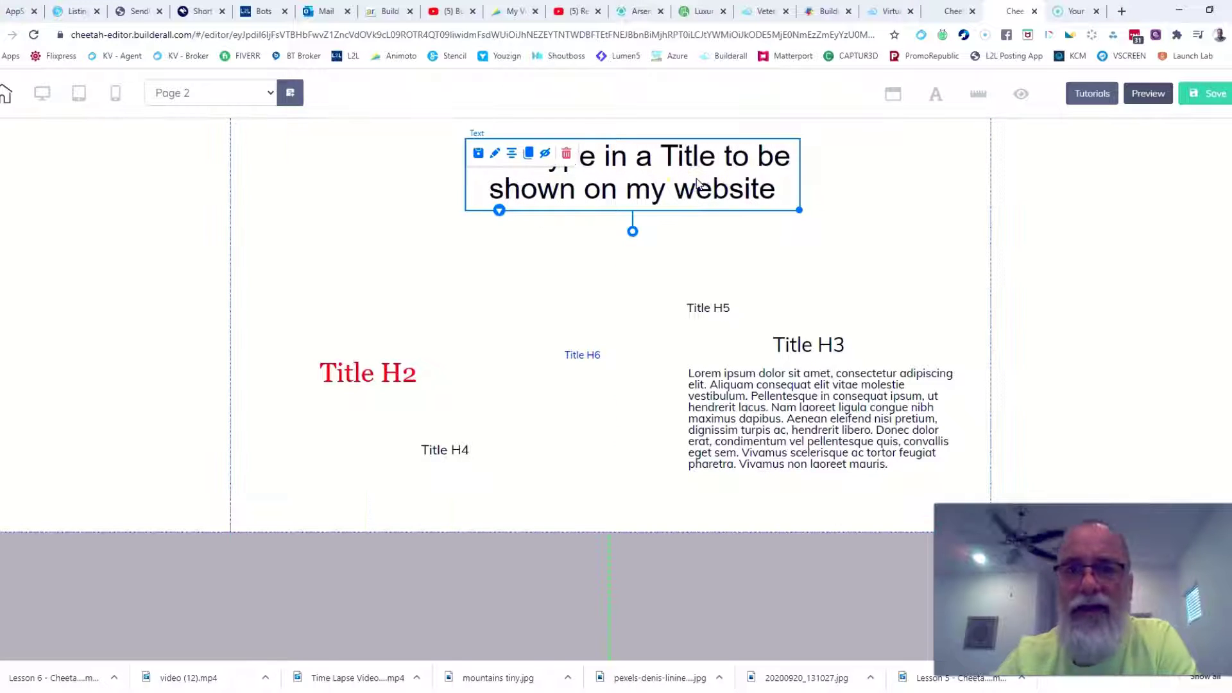
click(512, 154)
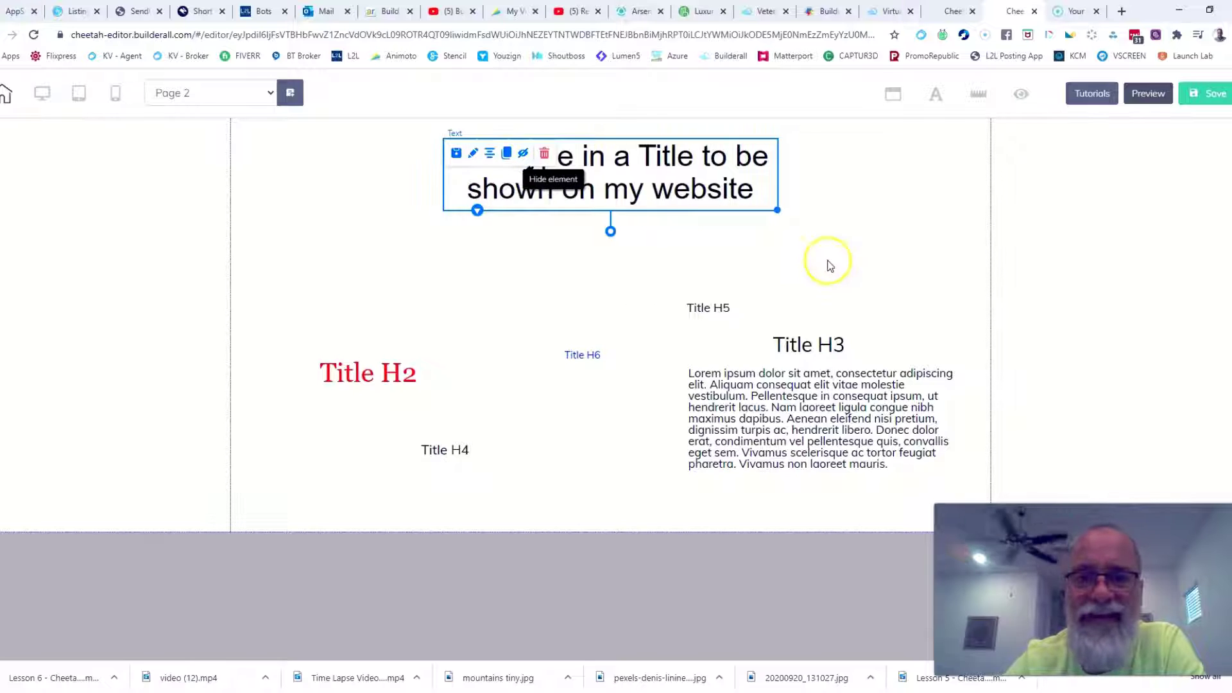
- Stack Title H5 and Title H6 directly below the H1 heading and center both horizontally in the white panel
click(717, 309)
click(653, 288)
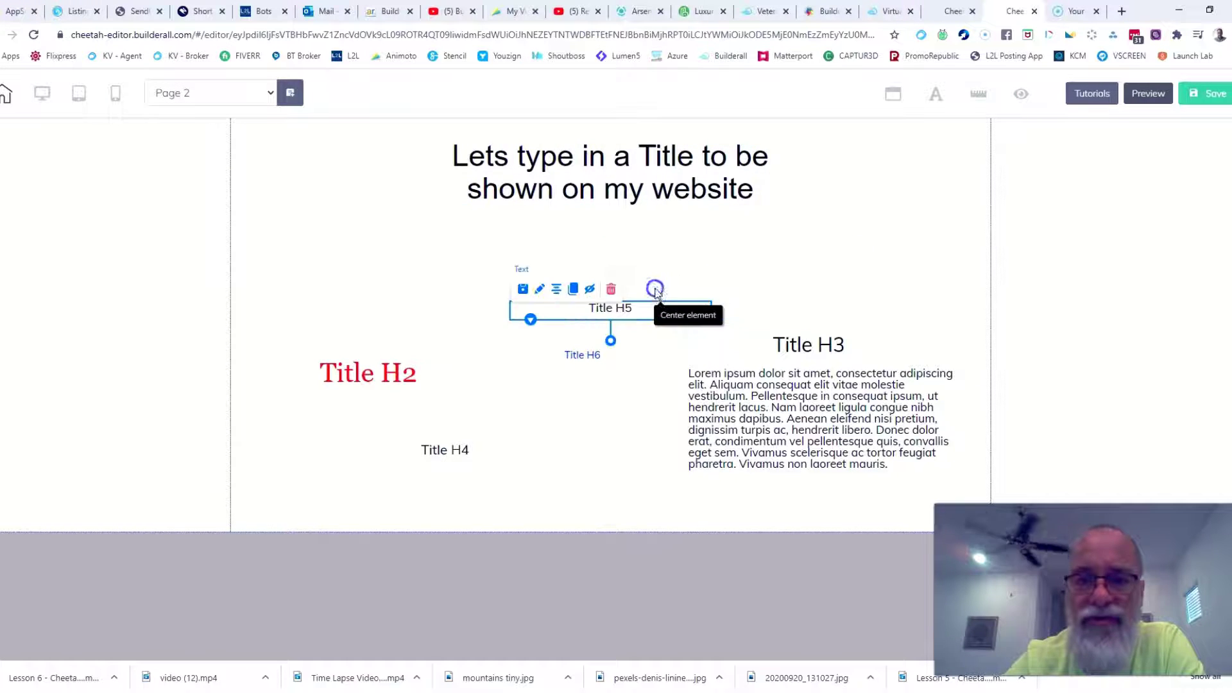
drag(614, 285, 614, 198)
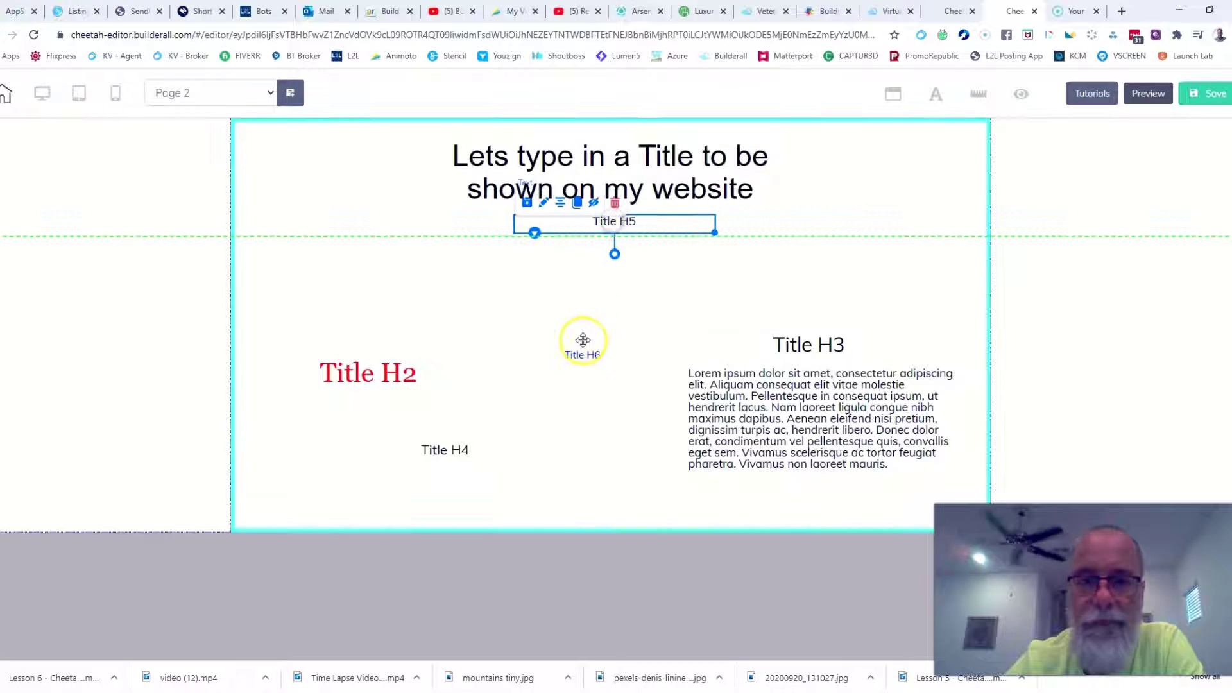
click(582, 354)
drag(583, 352, 564, 248)
click(611, 261)
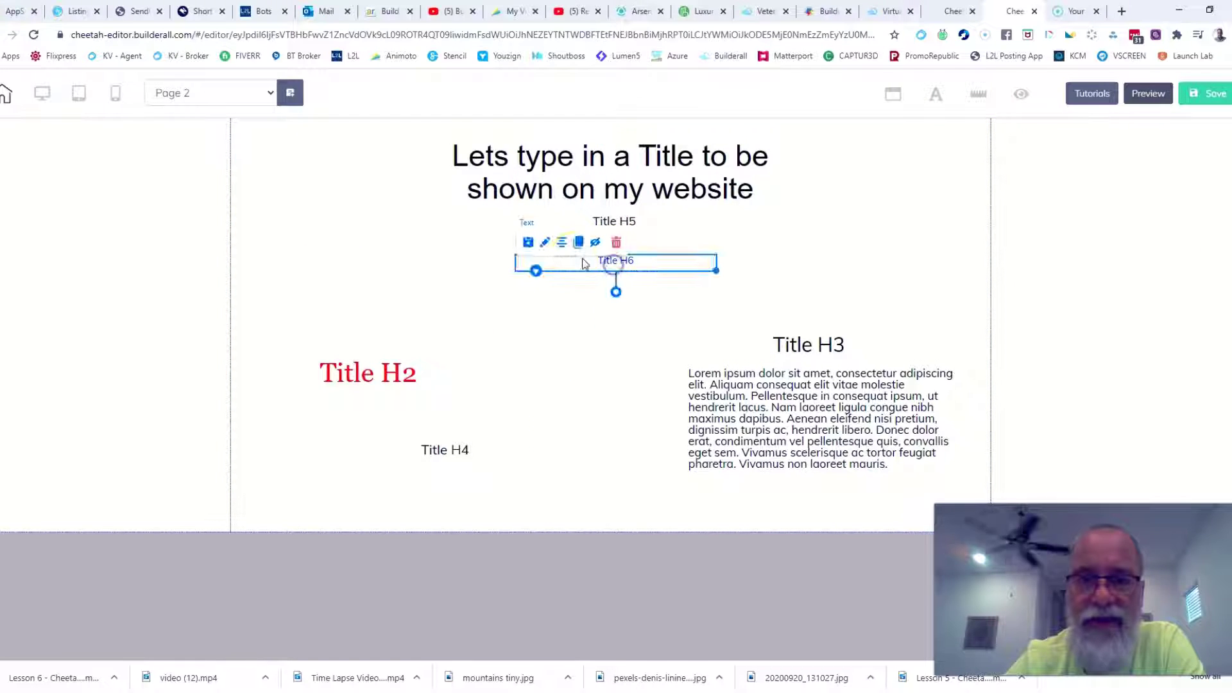
click(561, 247)
- Raise Title H4 to just below the level of Title H6, and center the paragraph horizontally in the panel's lower part
drag(857, 425, 484, 300)
click(683, 452)
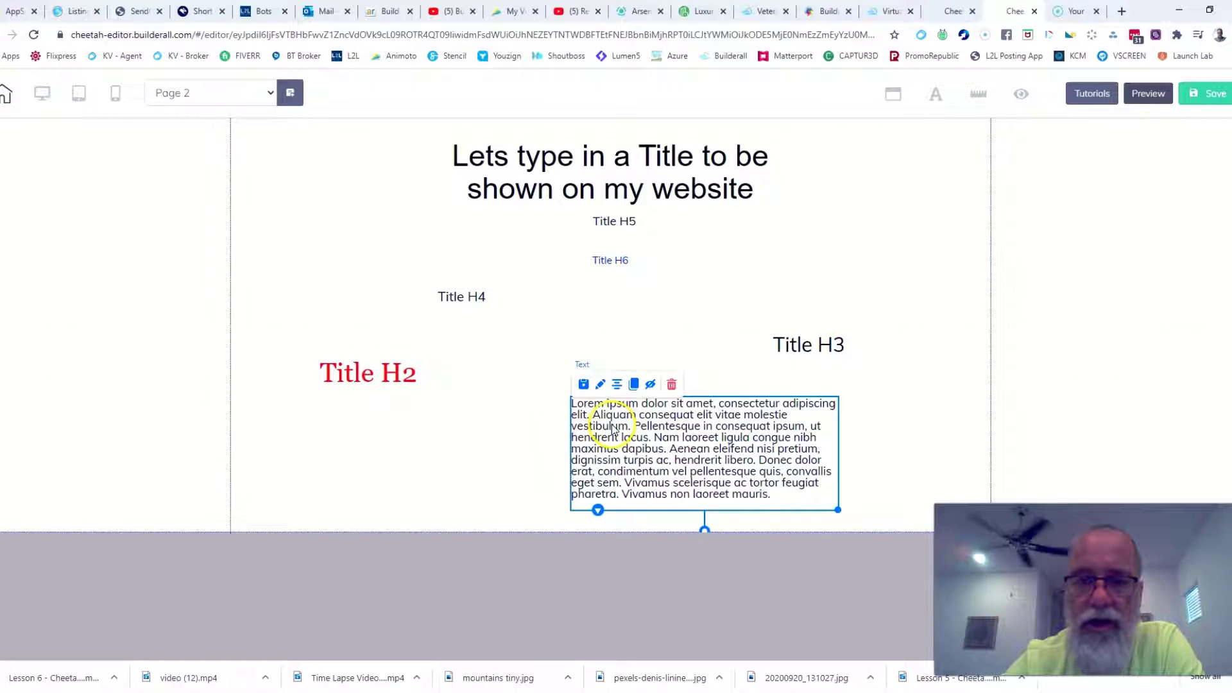
click(610, 383)
- Center Title H4 and Title H3 horizontally in the column between Title H6 and the paragraph
click(451, 298)
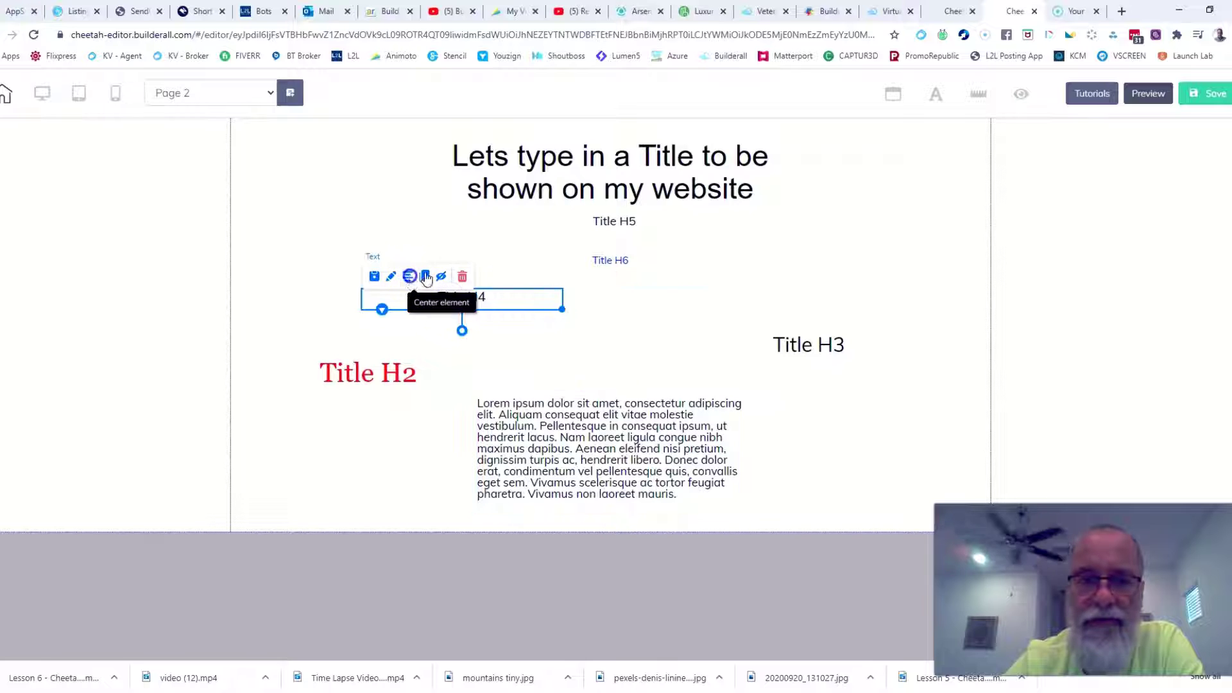
click(440, 276)
click(754, 346)
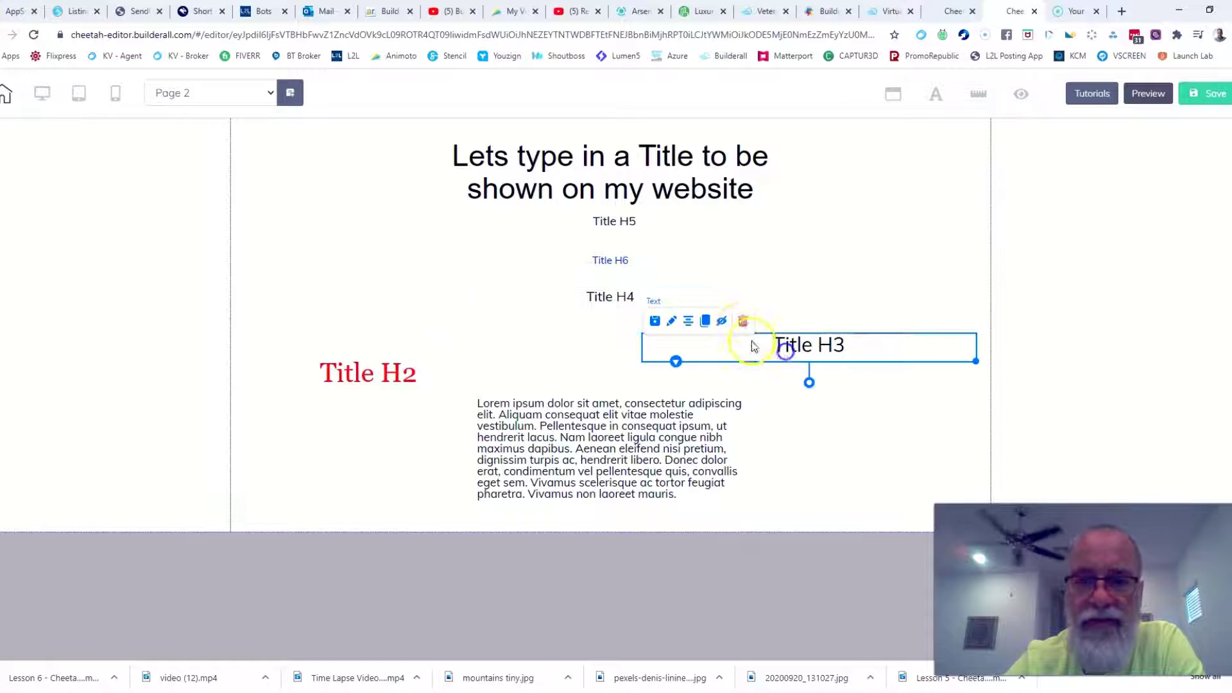
click(688, 321)
click(853, 274)
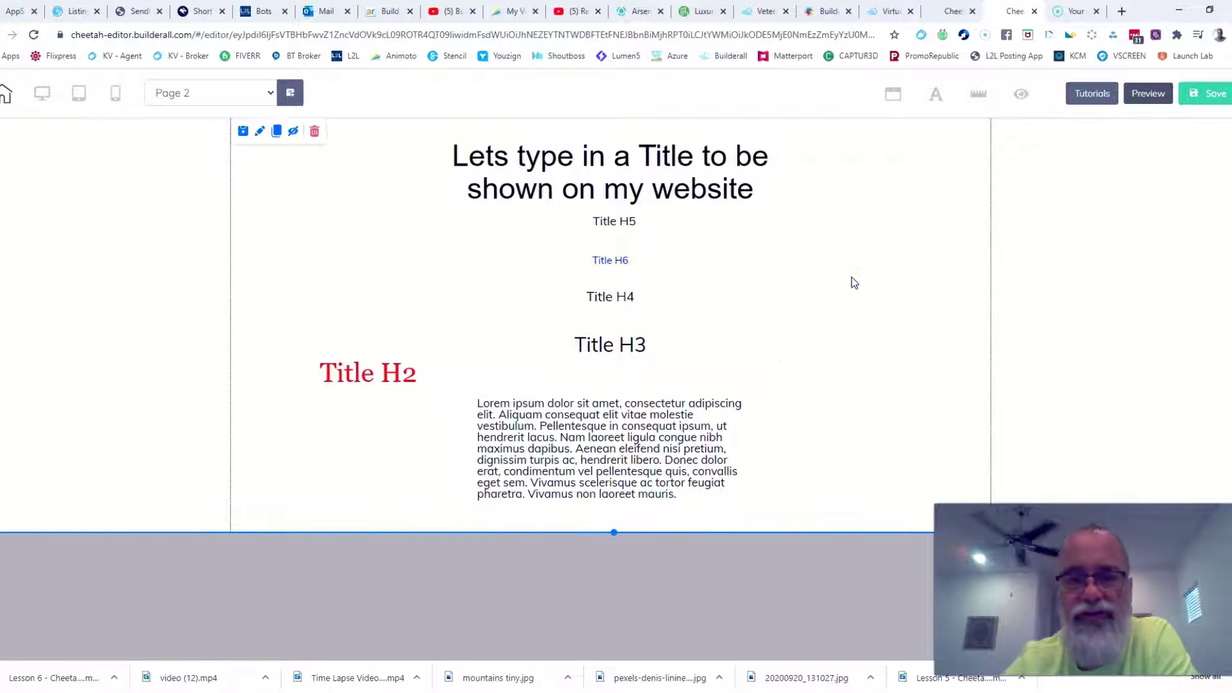
- Move Title H5 out of the centered column to the right of Title H4, and open the H1 heading for text editing
drag(610, 220, 812, 320)
click(610, 175)
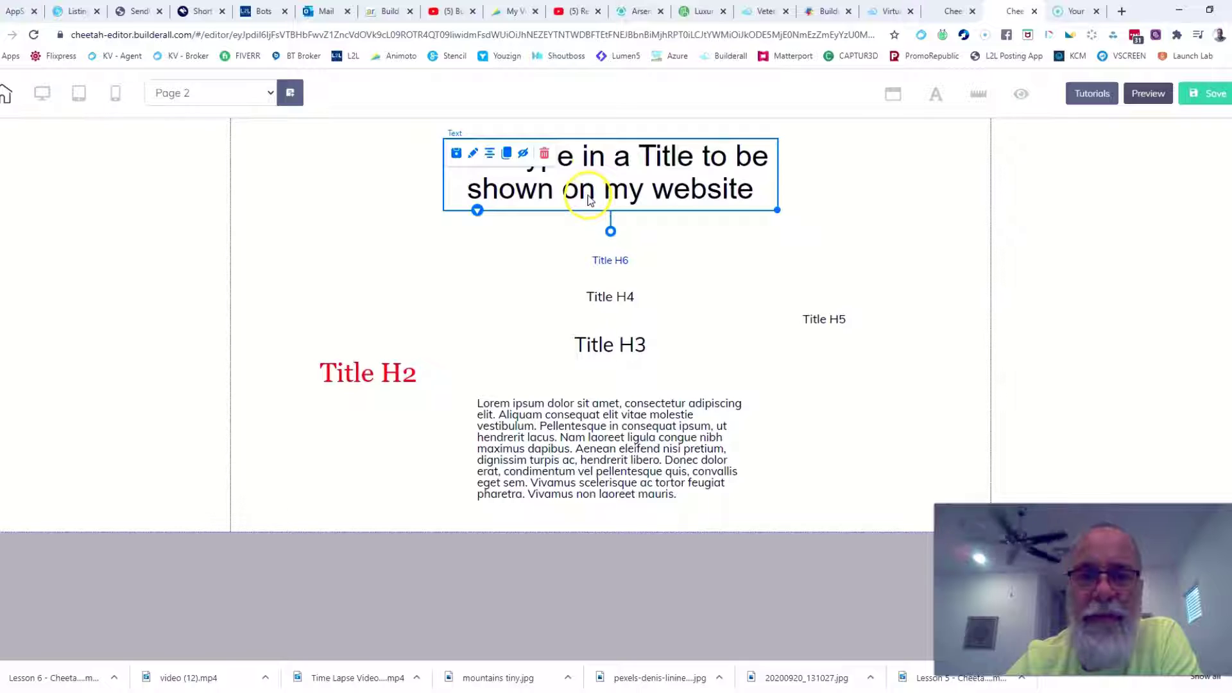
double_click(589, 196)
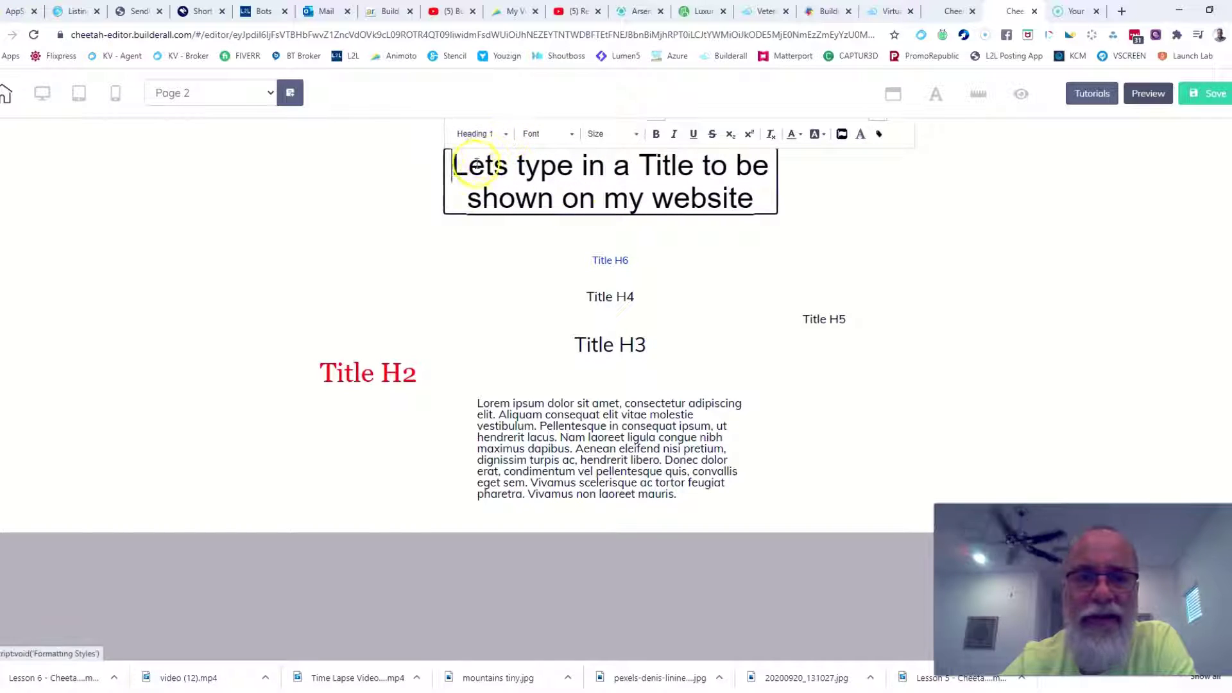
- Try the Heading 2 and Heading 3 block styles on the top heading, and restore Heading 1
click(507, 136)
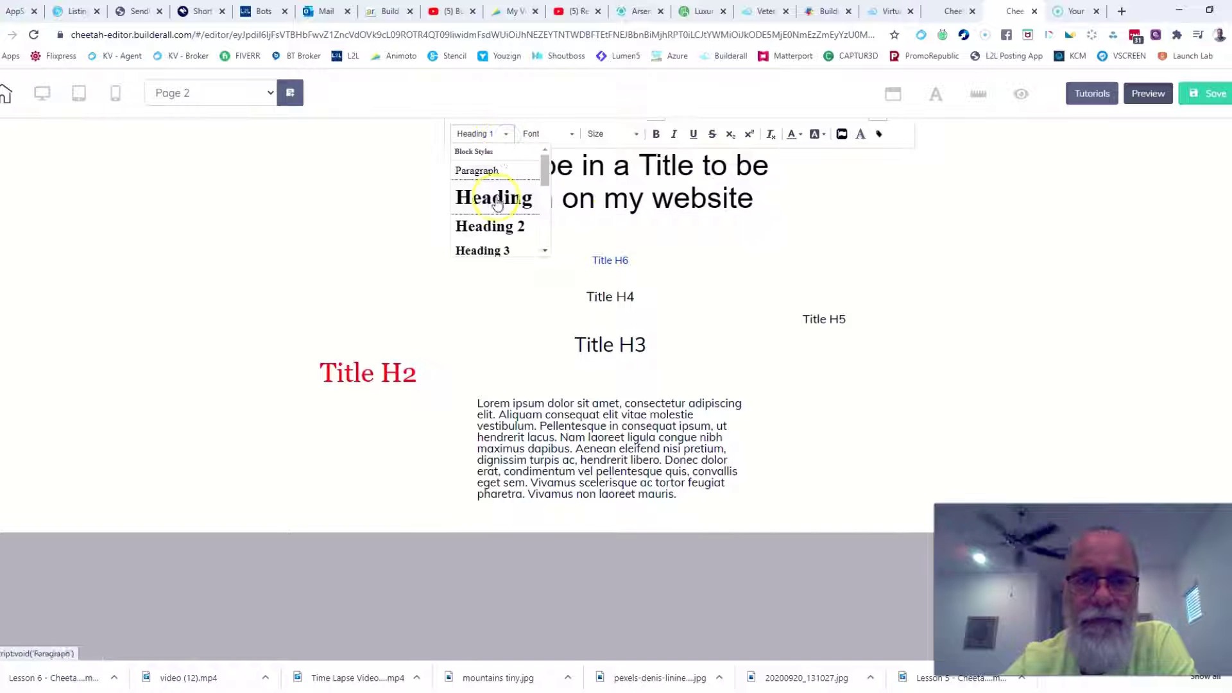
click(502, 225)
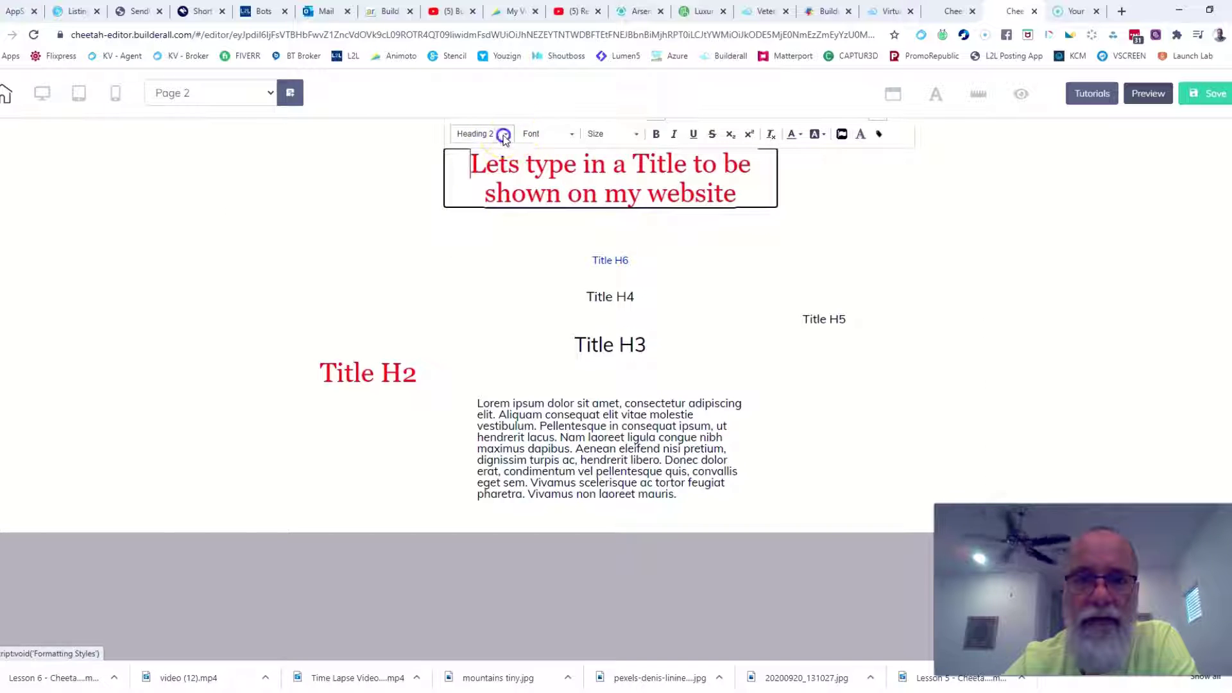
click(504, 133)
click(495, 247)
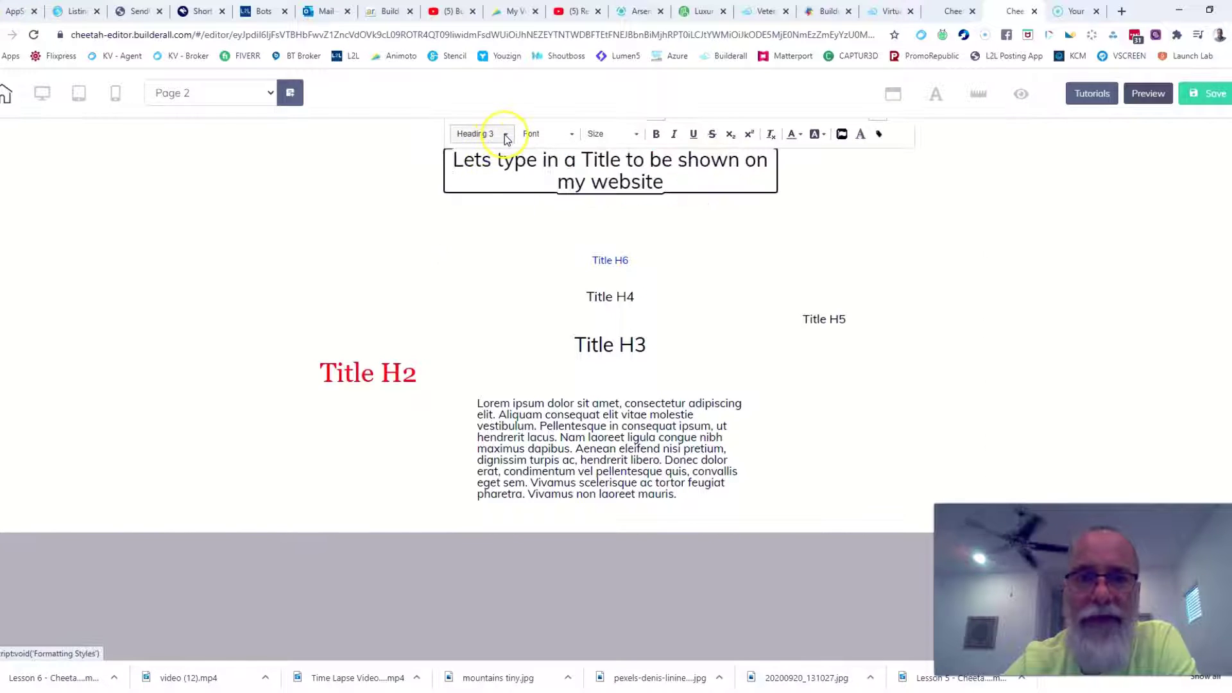
click(503, 134)
click(483, 193)
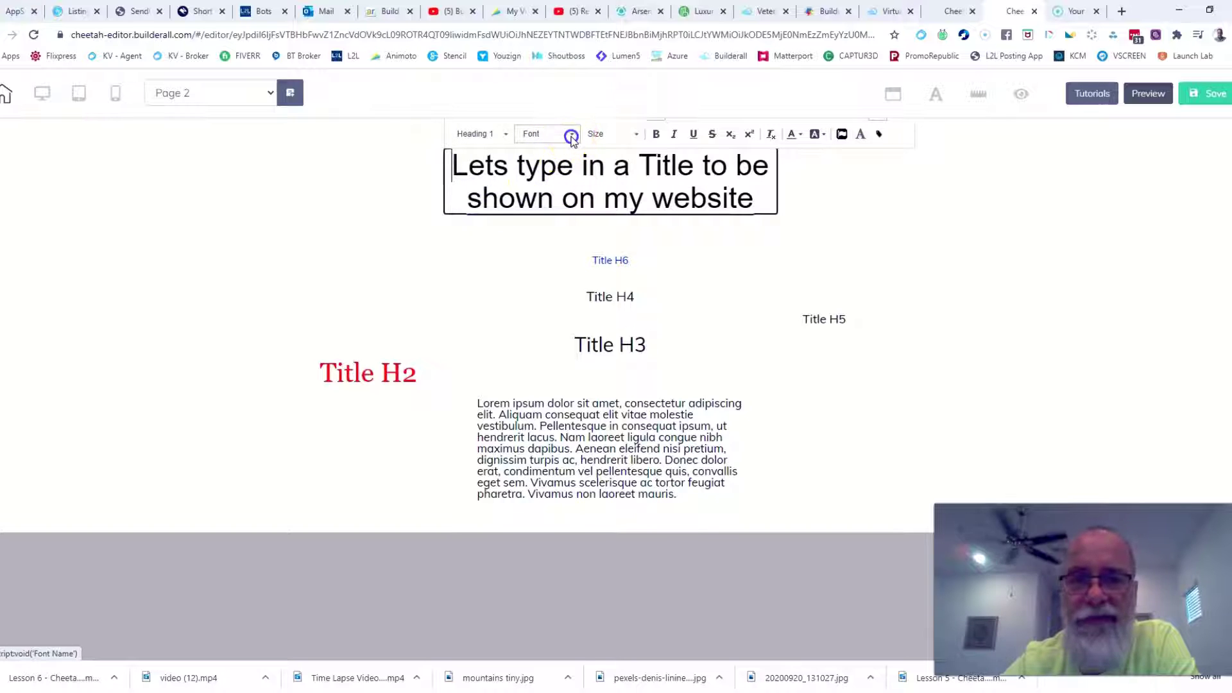
- Try the Andale Mono font on the entire H1 heading text, and set its font to Arial instead
click(570, 136)
click(555, 191)
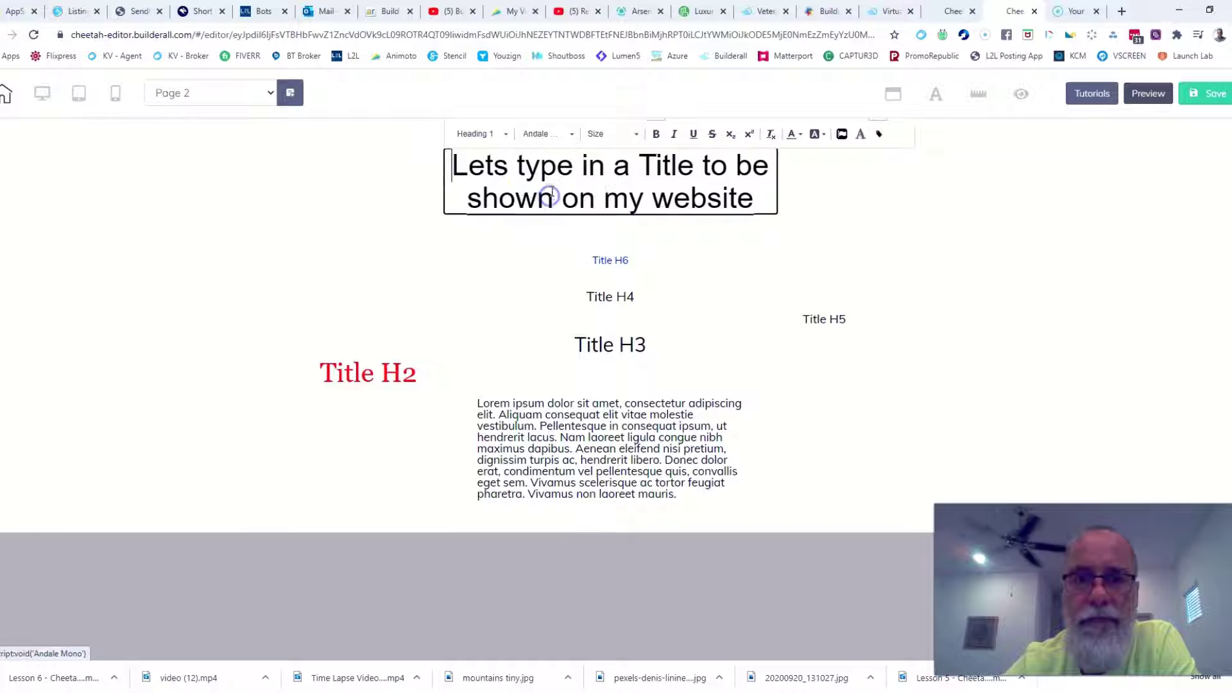
drag(455, 165, 772, 203)
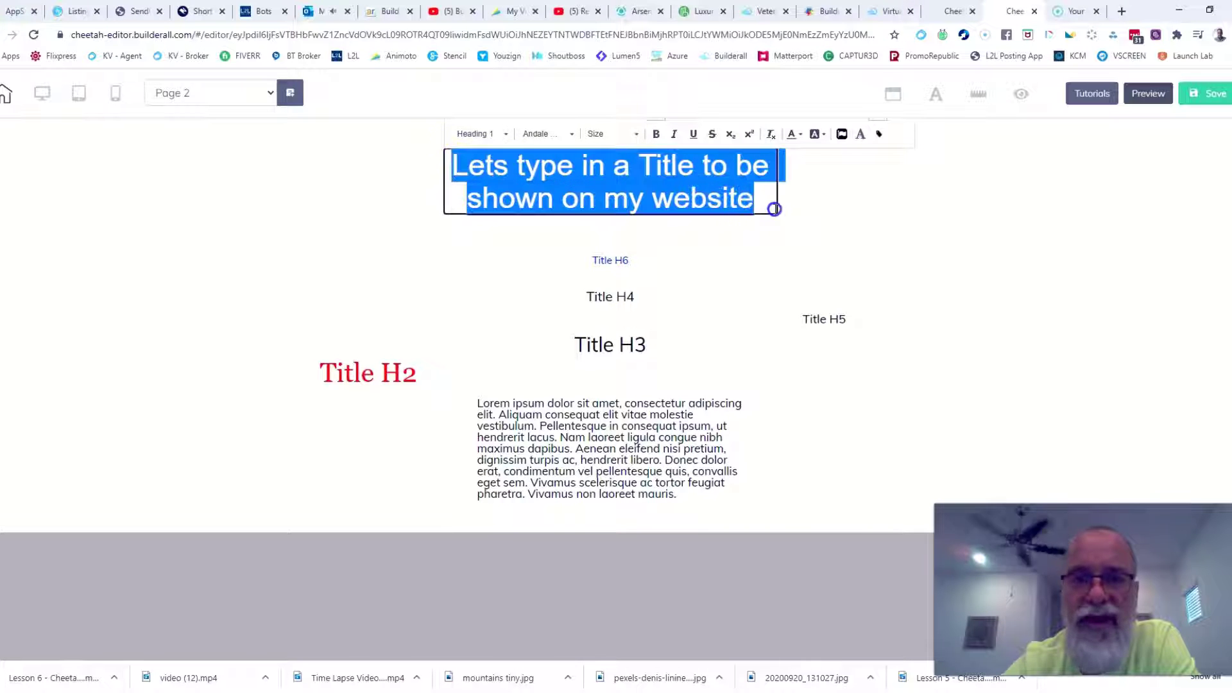
click(574, 137)
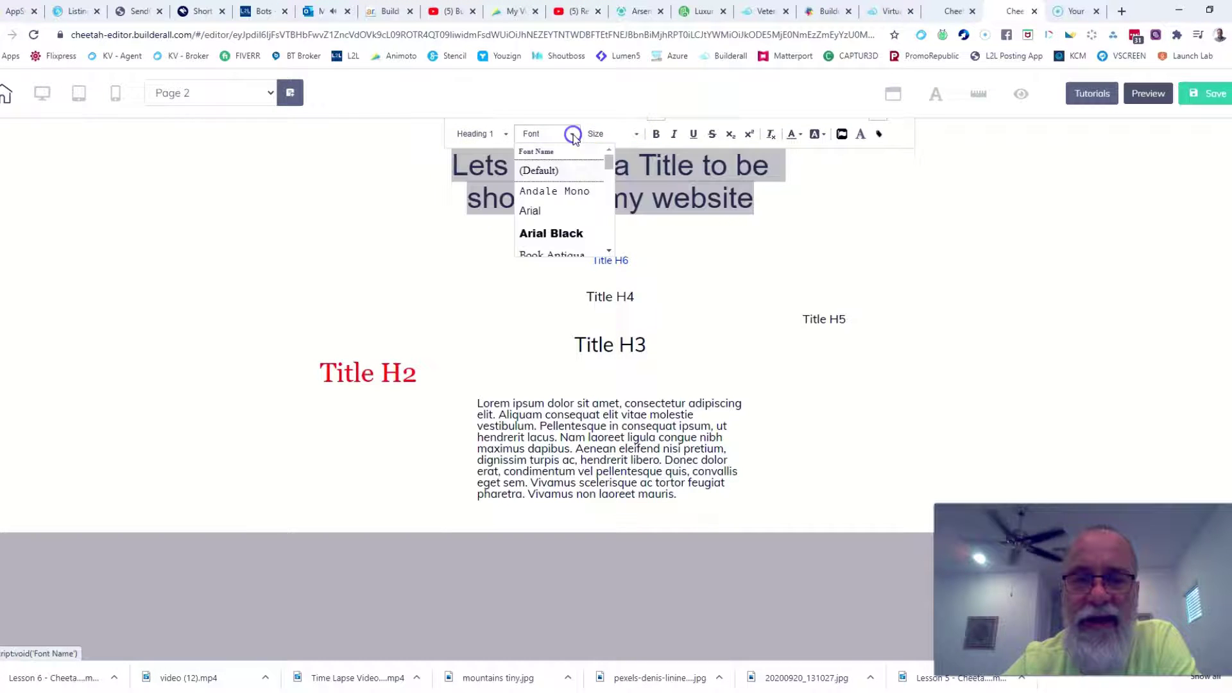
click(540, 190)
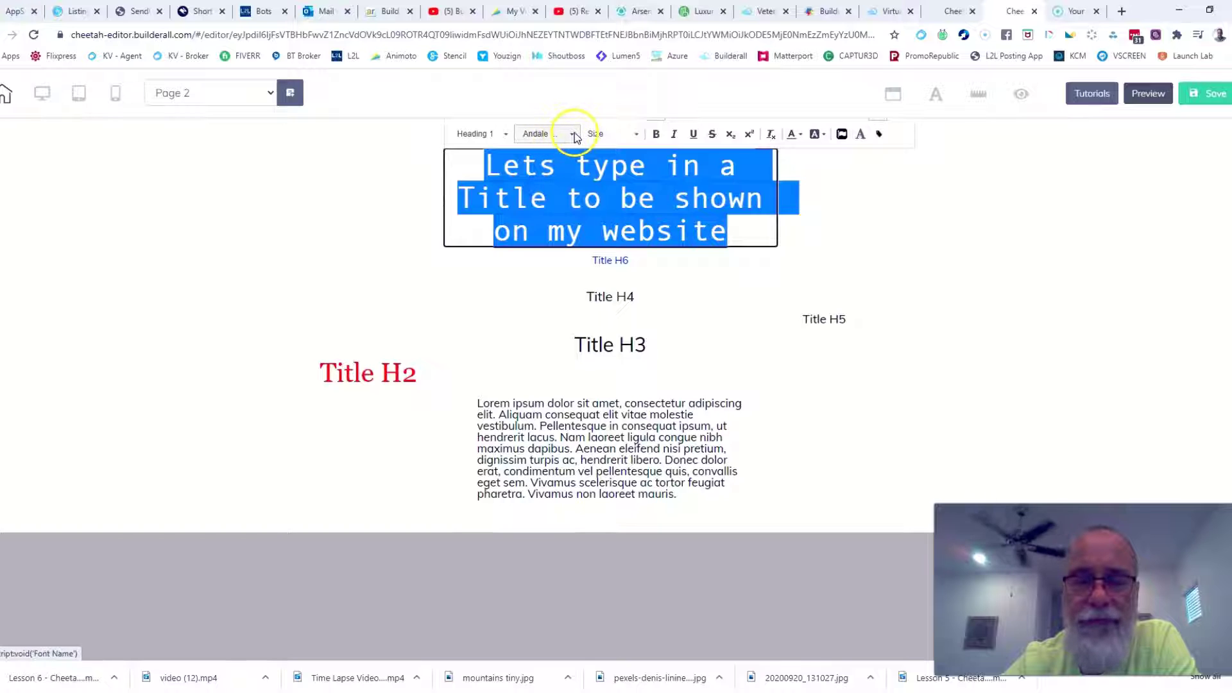
click(569, 134)
click(539, 211)
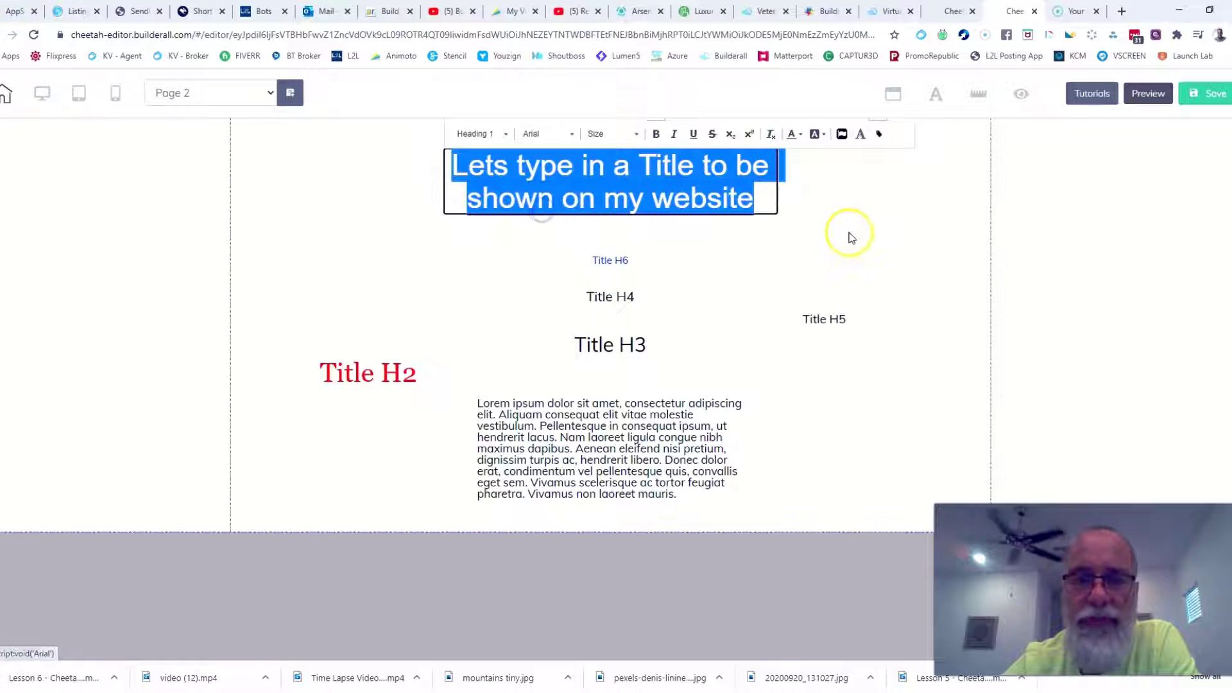
click(928, 197)
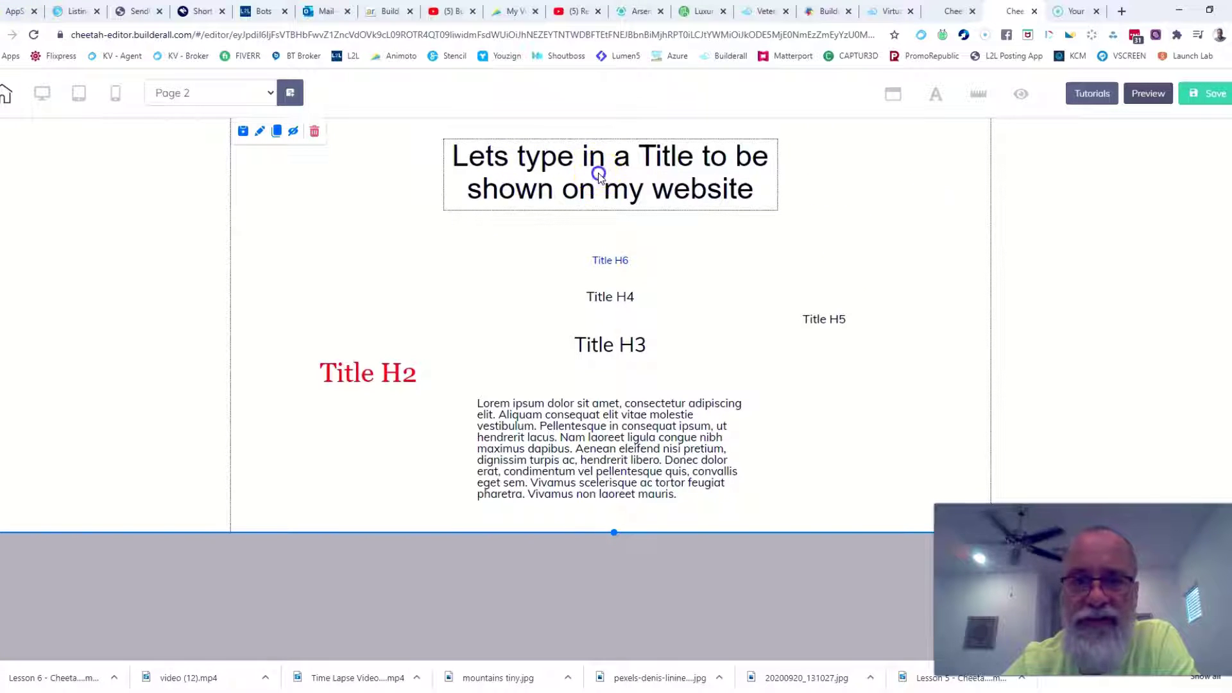
- Select the entire H1 heading text and set its font size to 65
click(598, 175)
double_click(598, 175)
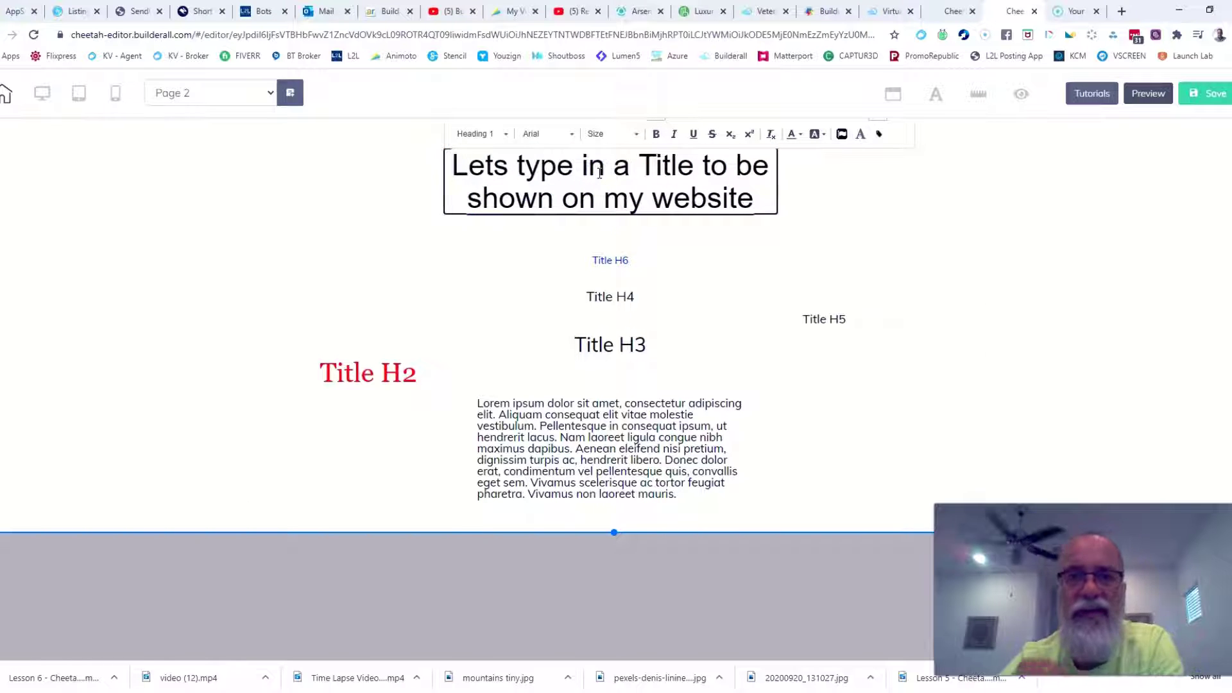
triple_click(580, 188)
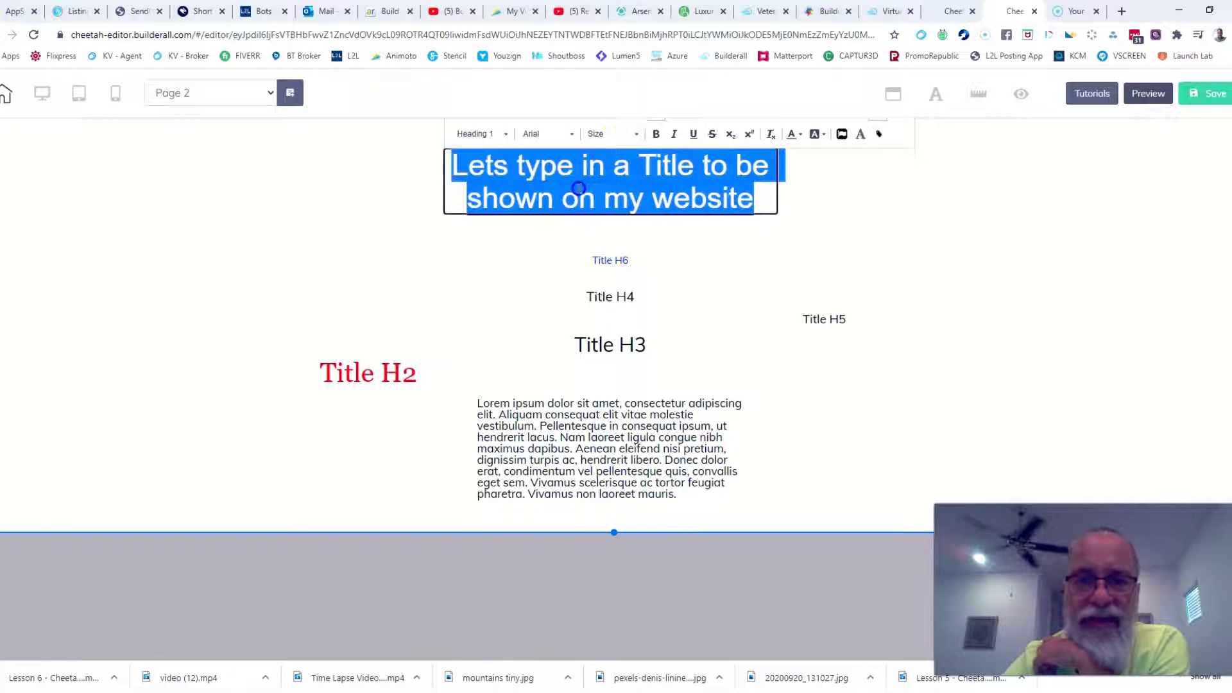
click(635, 133)
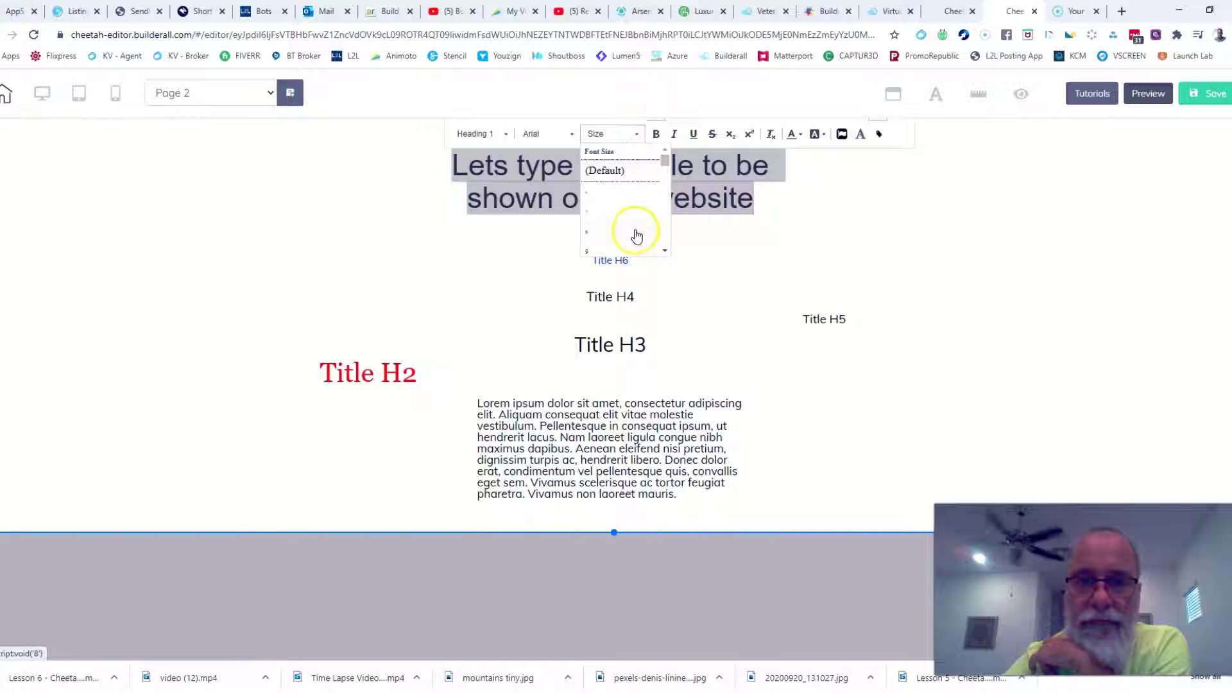
scroll(637, 229, down, 10)
scroll(638, 227, down, 10)
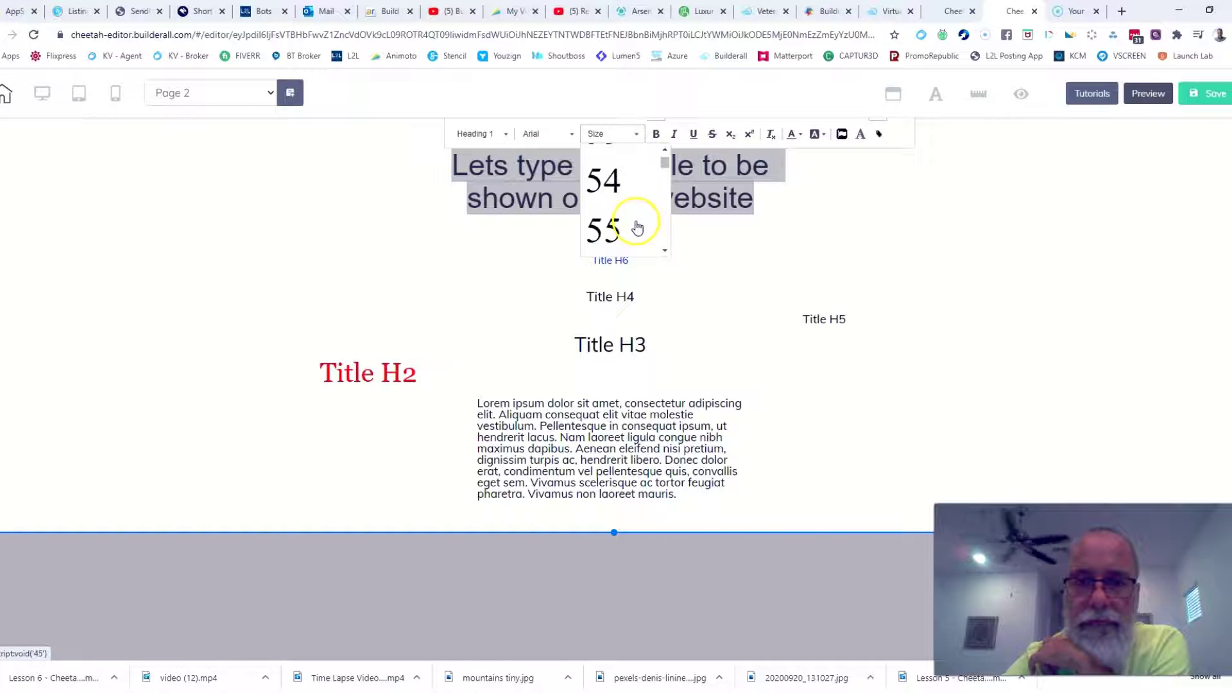
click(621, 229)
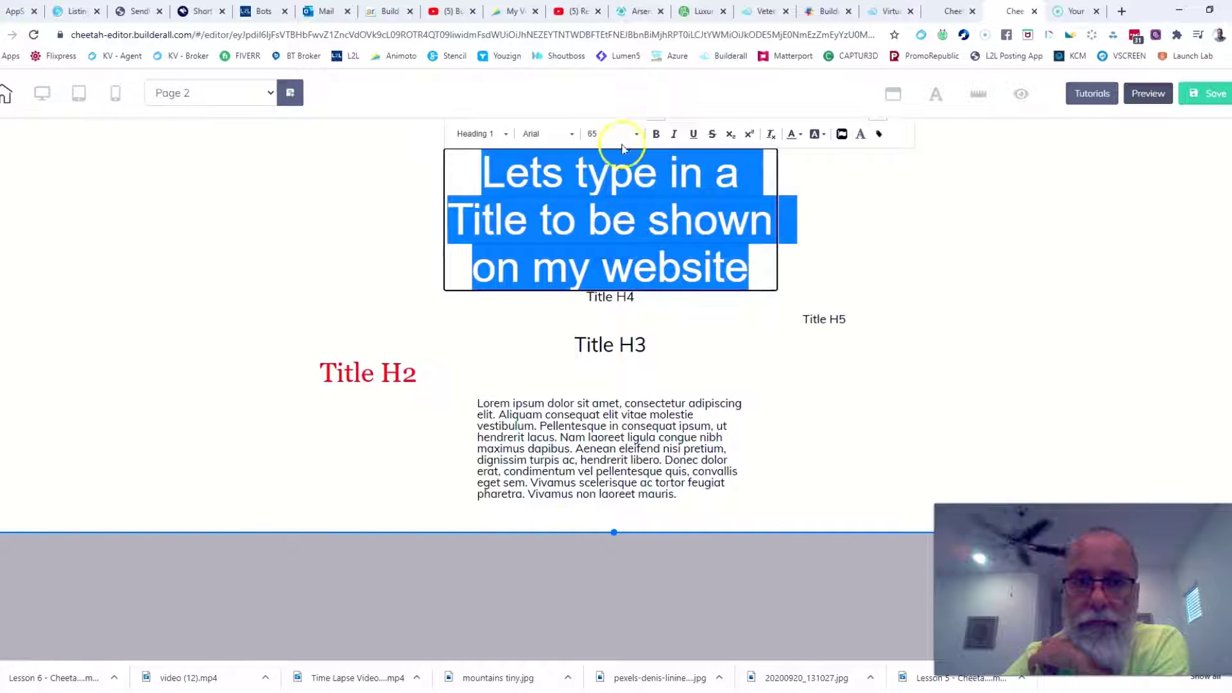
- Reduce the selected heading's font size to 55, and further to 44
click(635, 135)
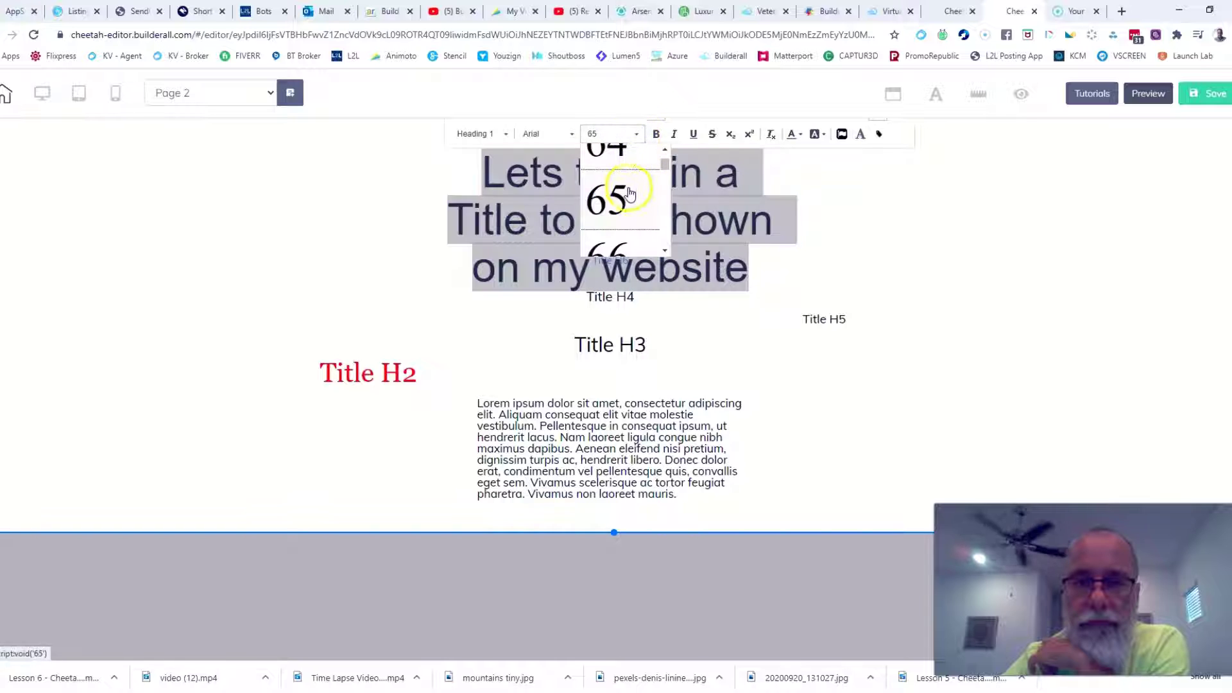
scroll(631, 198, up, 3)
click(603, 192)
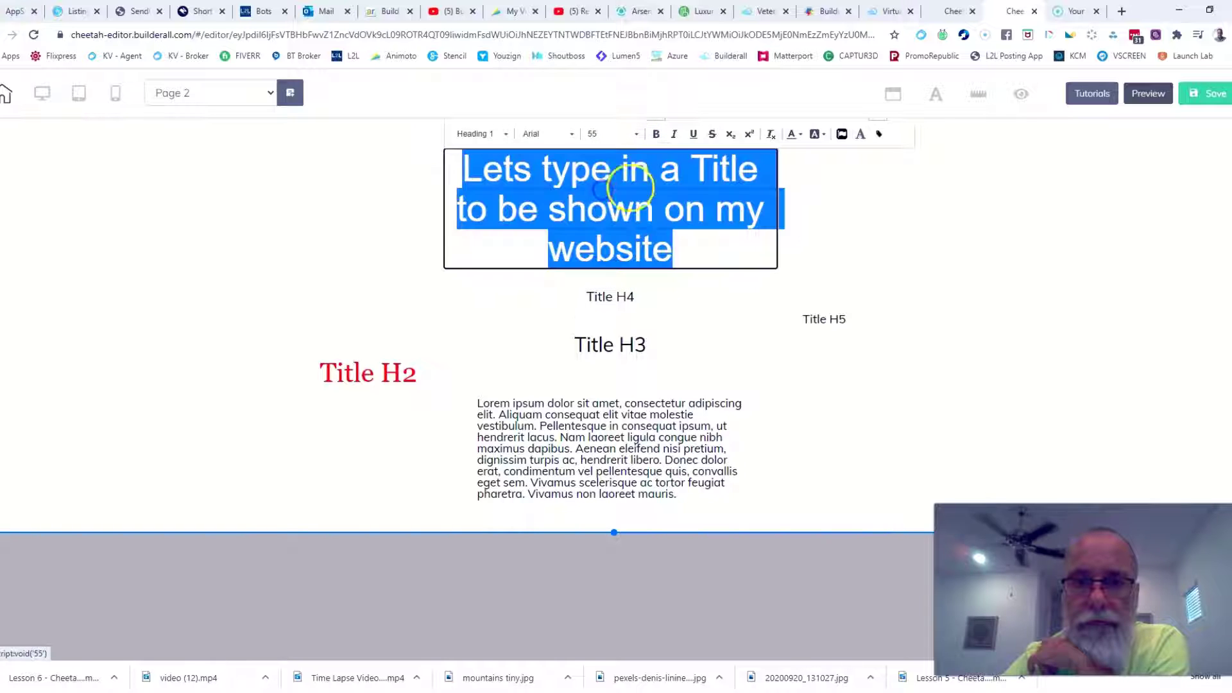
click(635, 133)
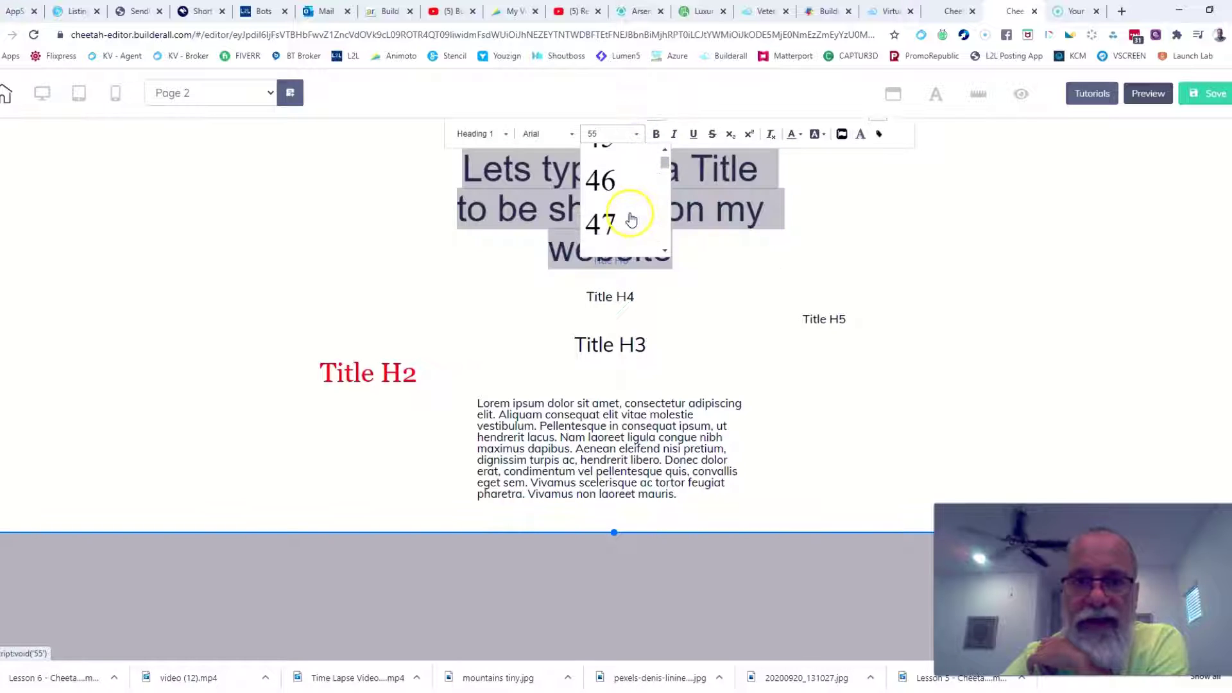
scroll(616, 244, up, 2)
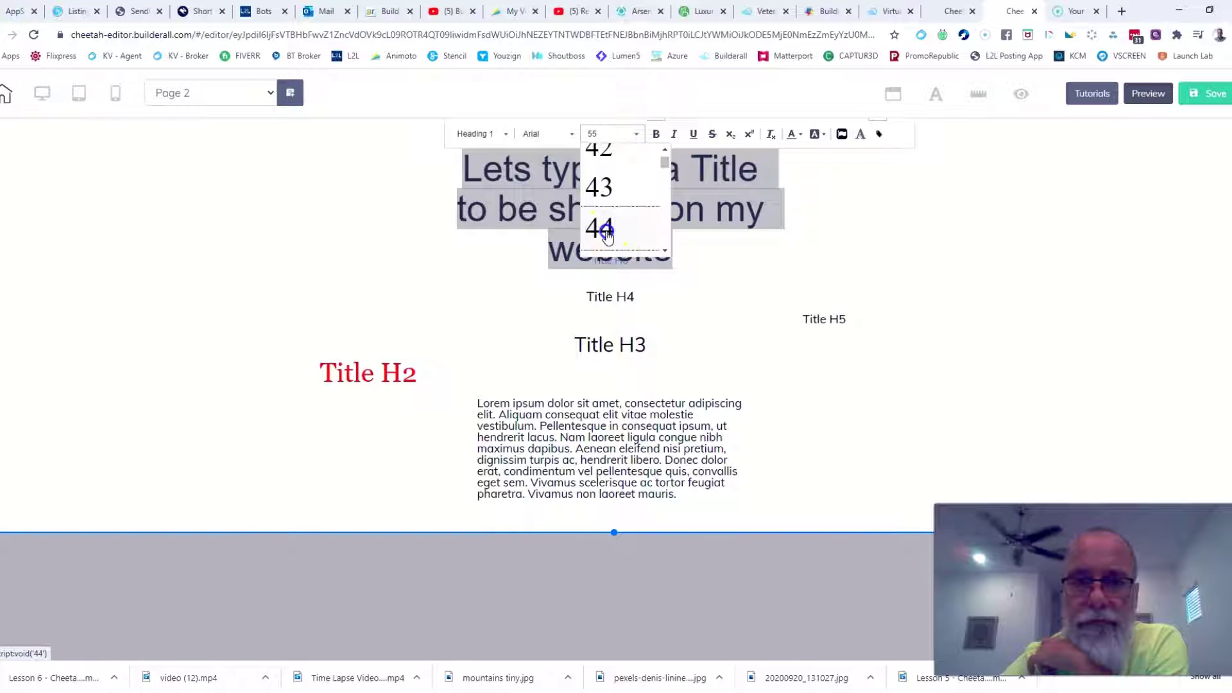
click(607, 236)
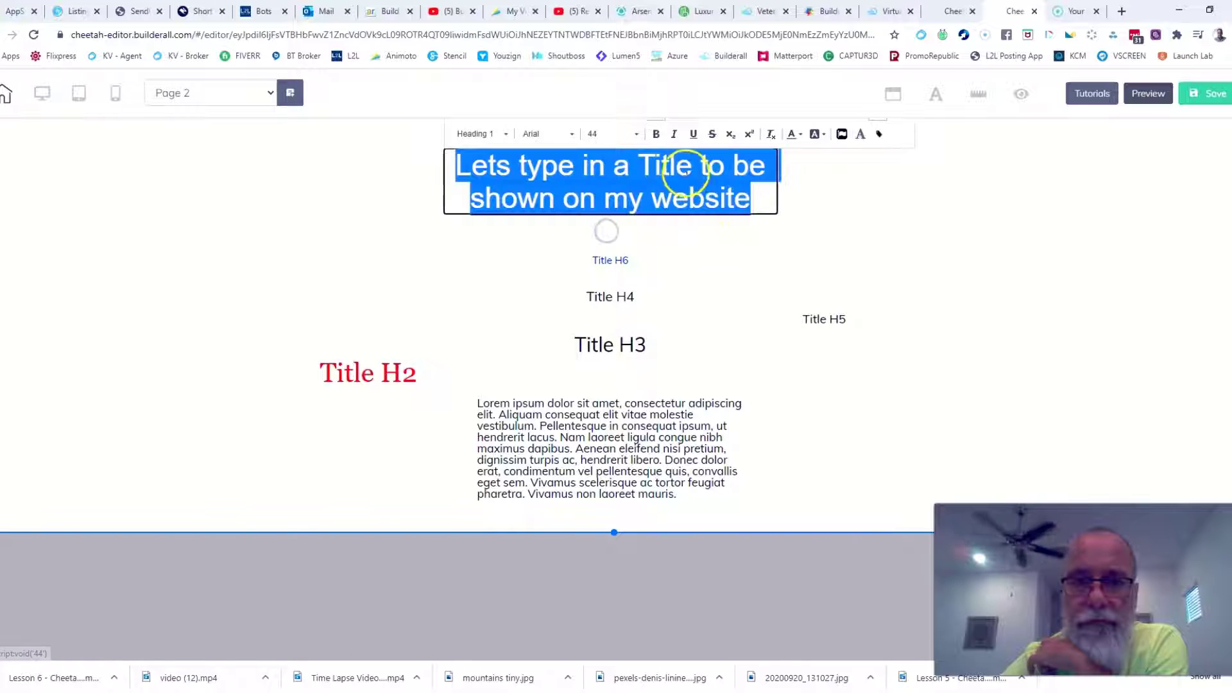
- Make the entire H1 heading text bold and italic
click(656, 133)
click(885, 203)
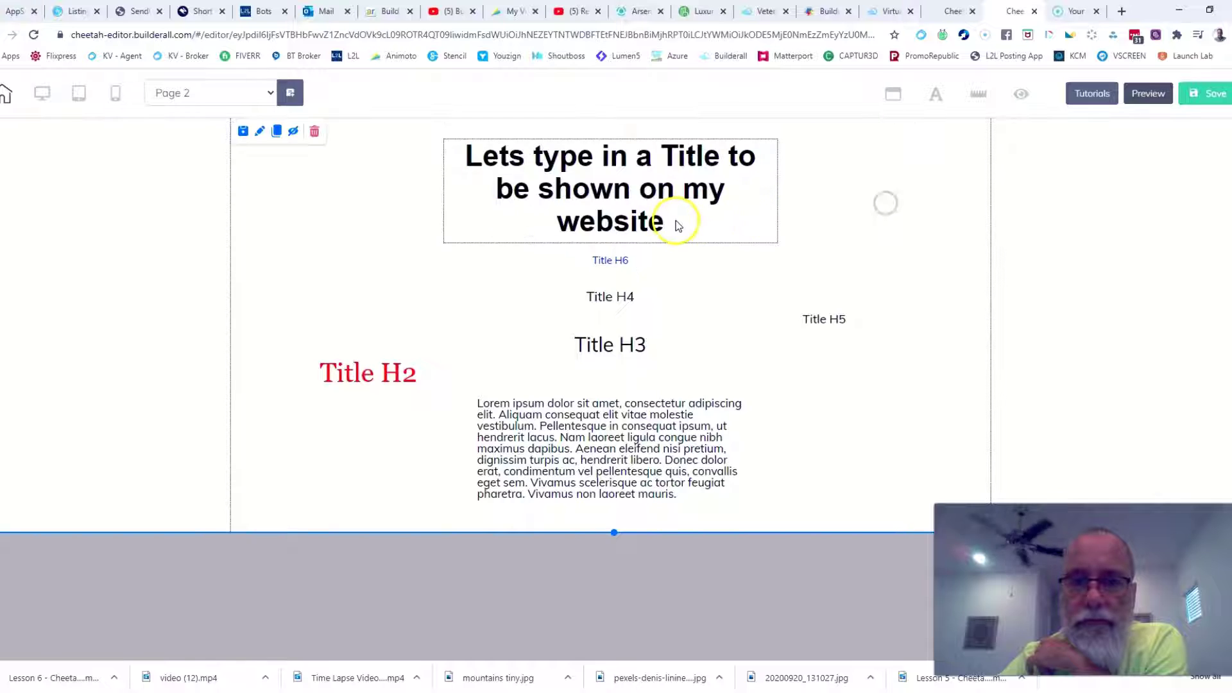
click(659, 190)
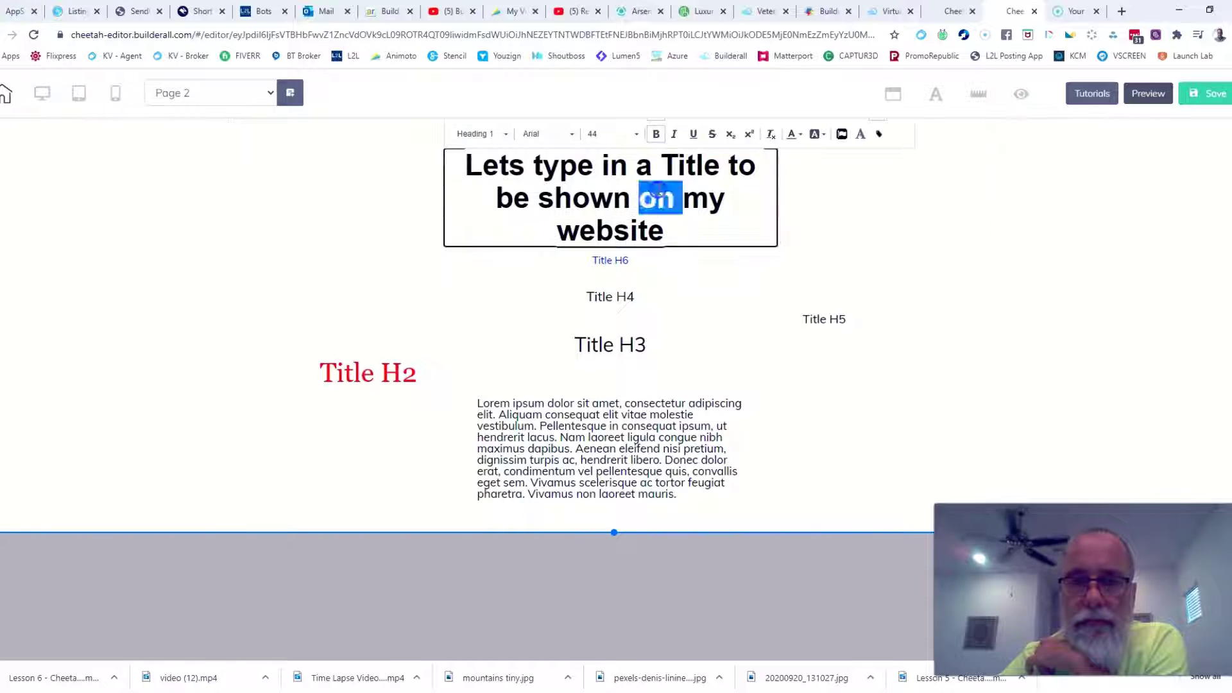
triple_click(659, 190)
click(673, 134)
click(875, 220)
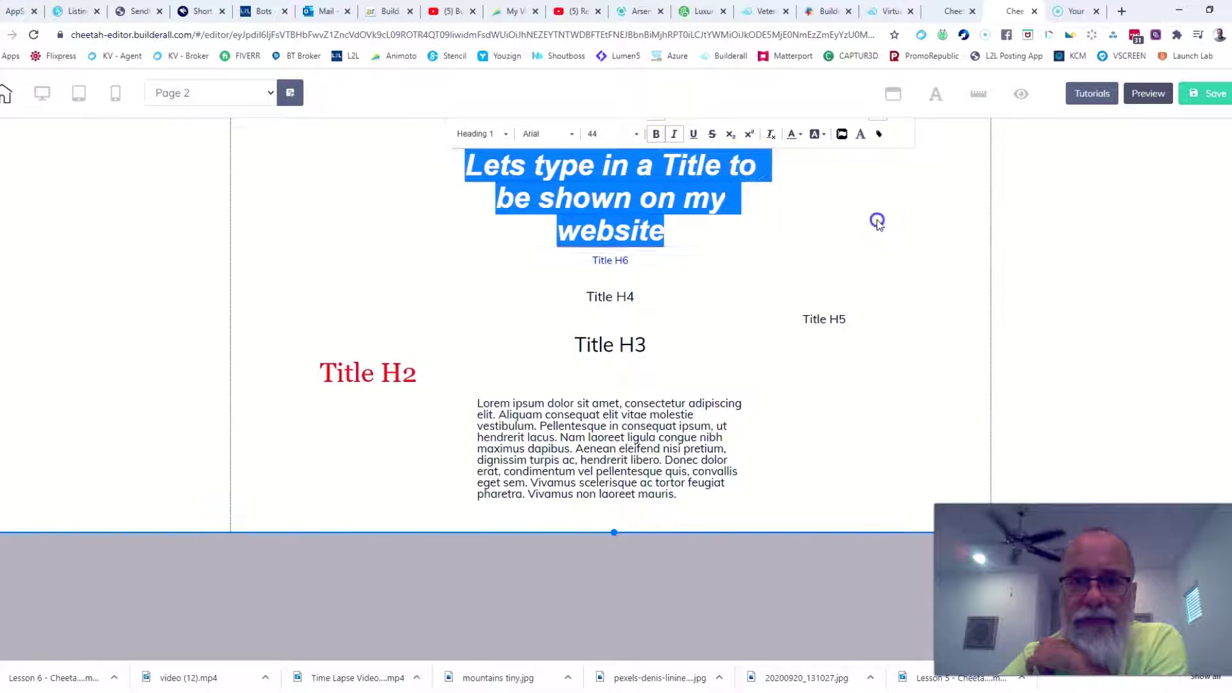
- Move Title H6 to just above Title H2, and lower the H1 heading with its text open for editing
drag(610, 287, 317, 311)
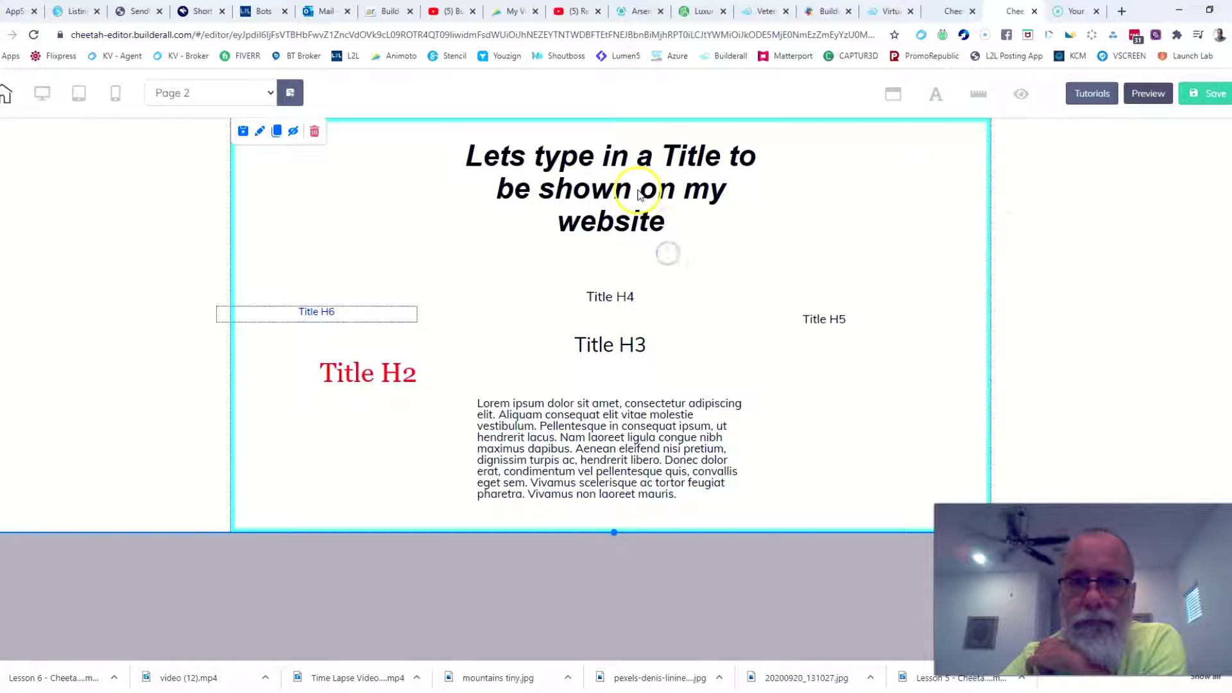
mouse_move(656, 206)
mouse_down()
mouse_move(667, 237)
mouse_move(669, 226)
mouse_up()
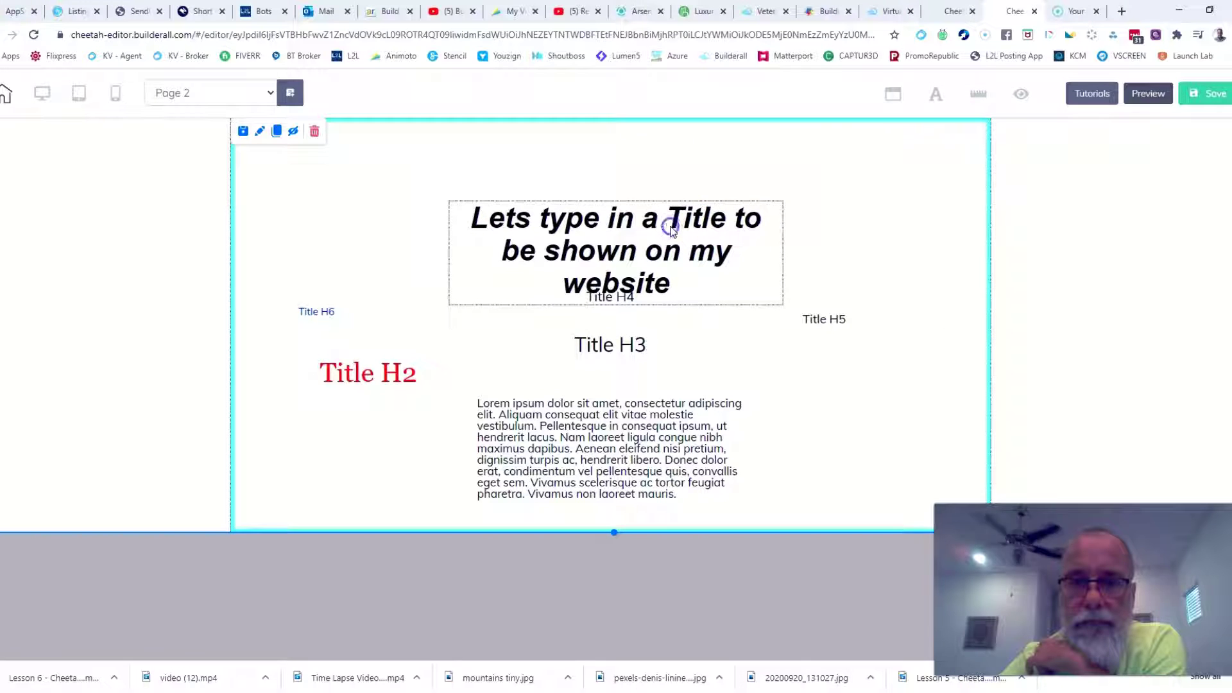
double_click(670, 228)
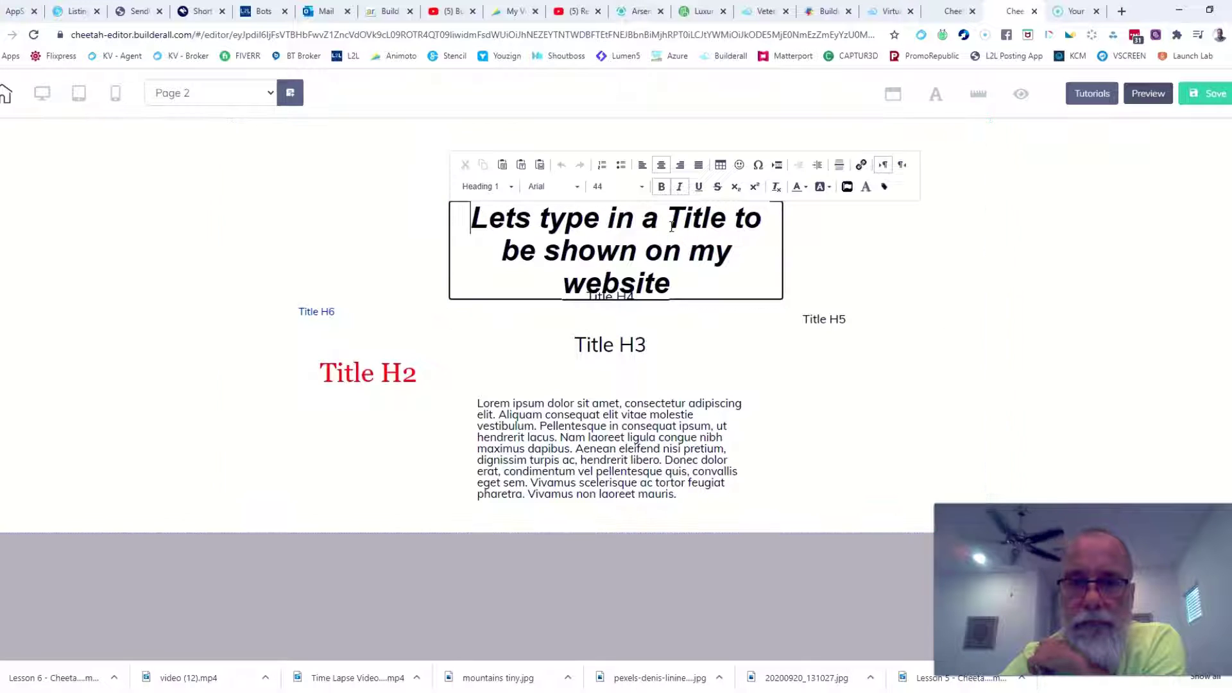
- Remove italic and bold from the H1 heading, and color all of its text green
click(679, 186)
click(661, 187)
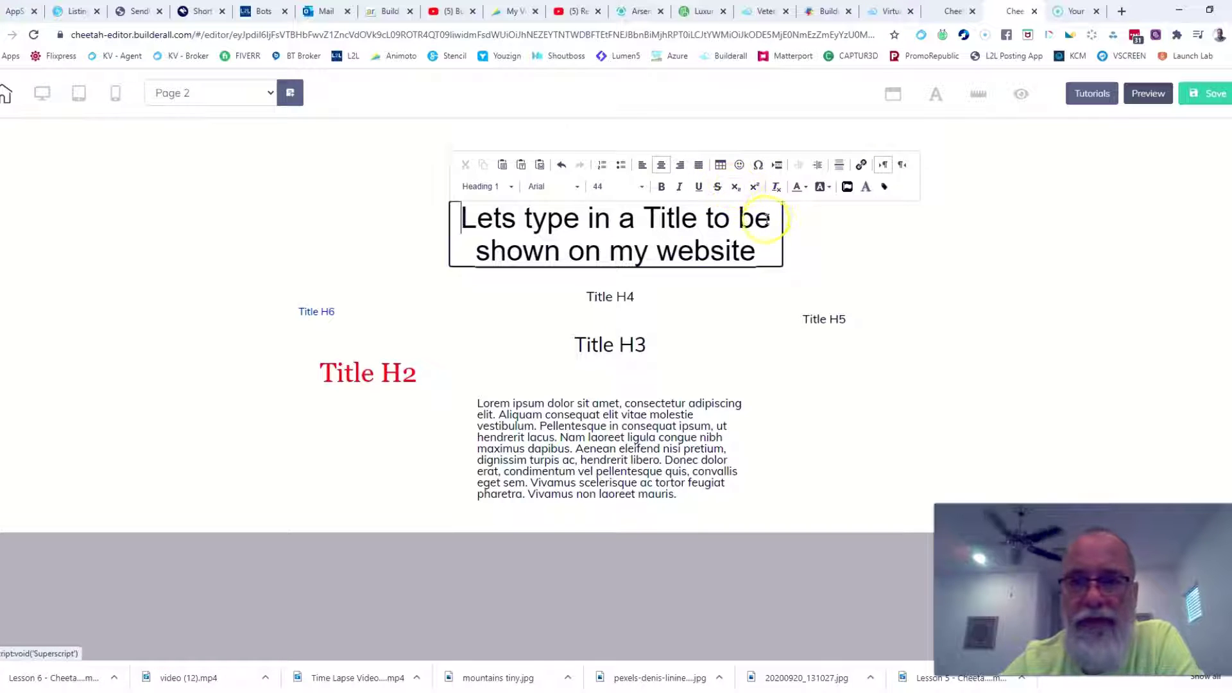
drag(457, 216, 768, 256)
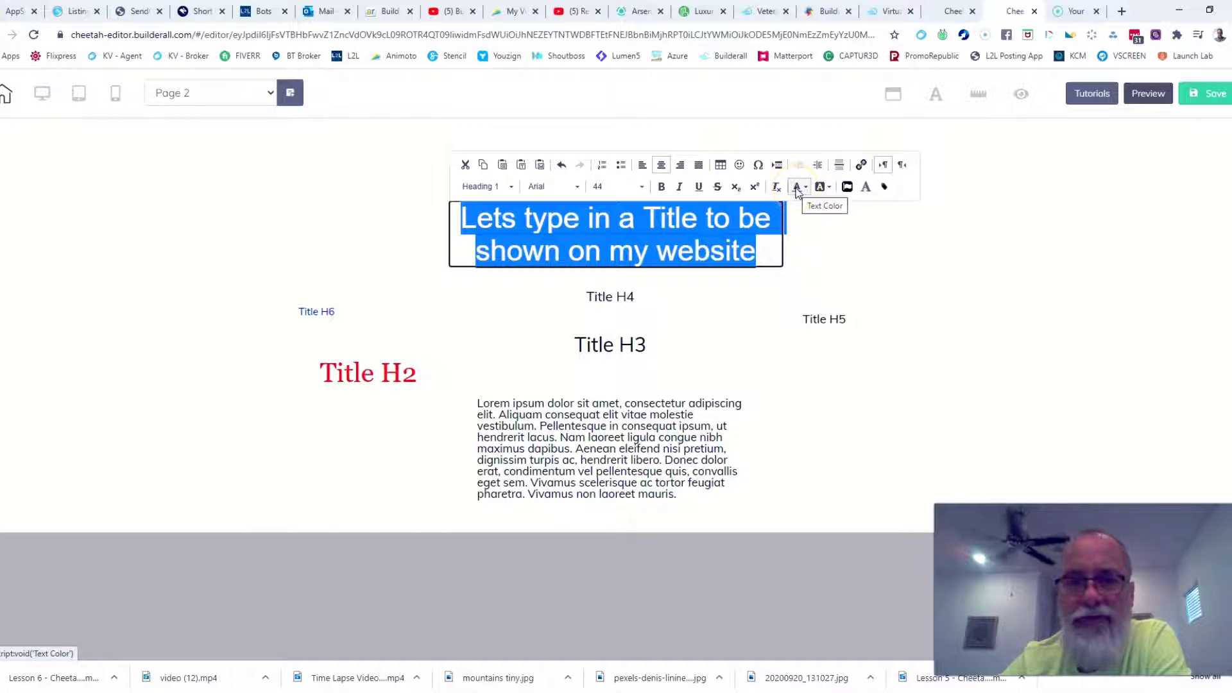
click(797, 187)
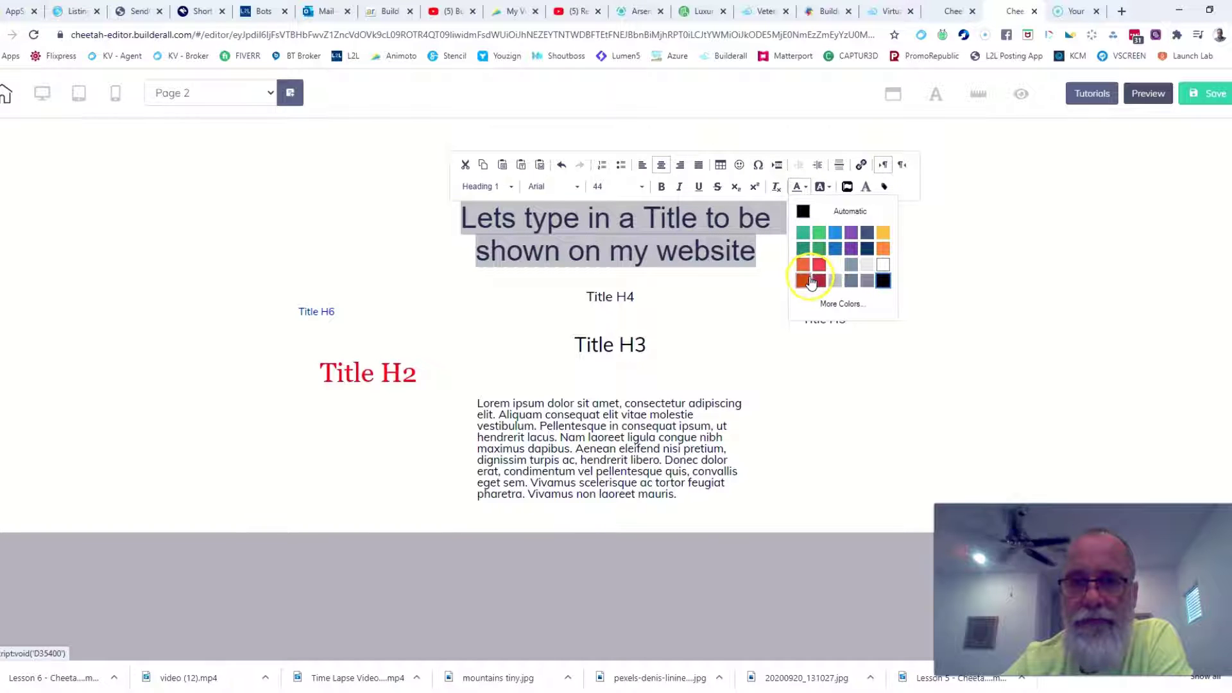
click(803, 232)
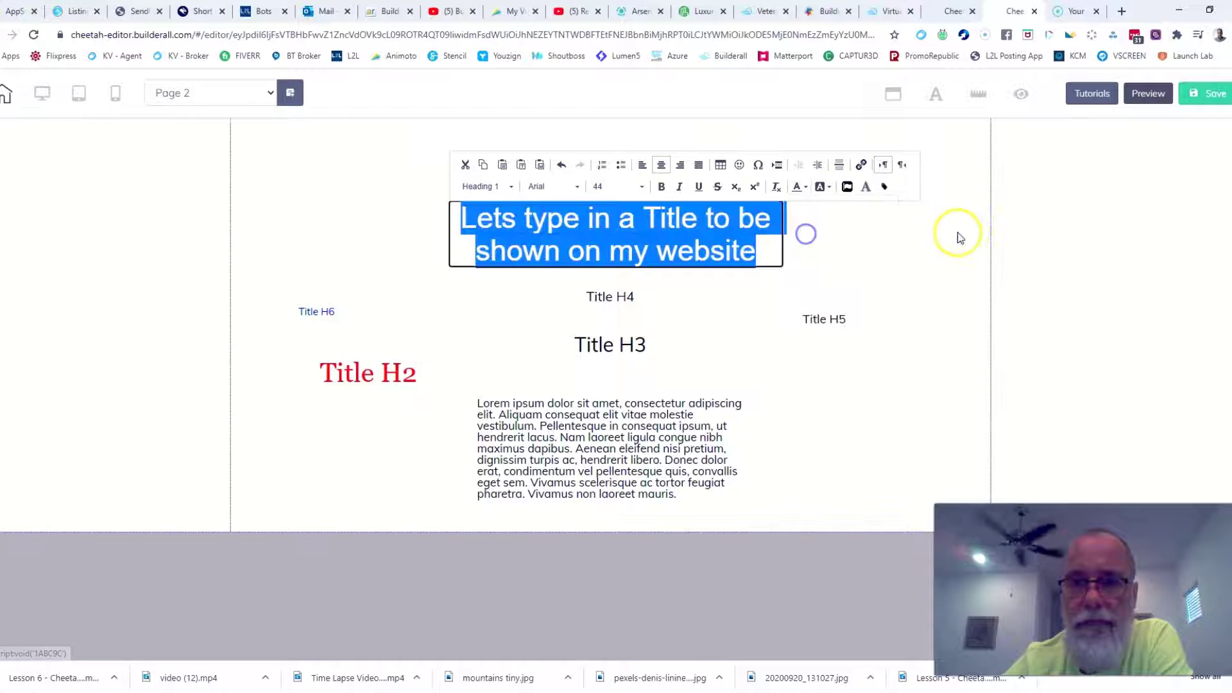
click(947, 234)
- Apply a white background color to the entire H1 heading text
click(678, 234)
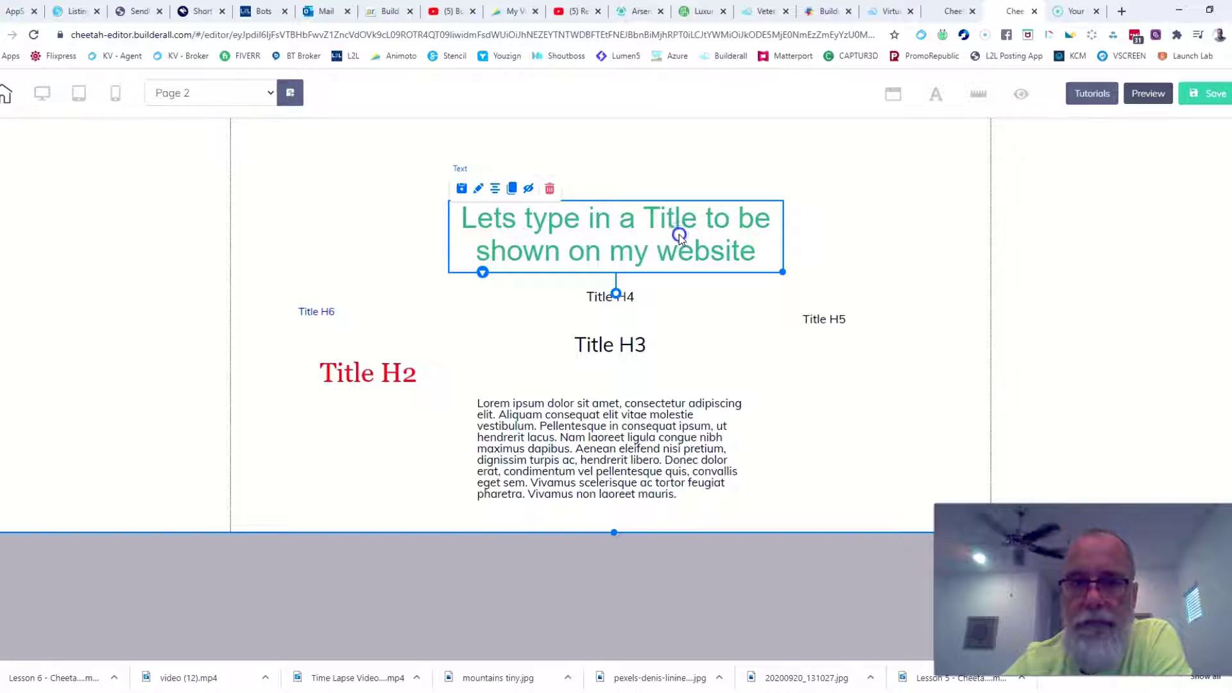
double_click(679, 233)
triple_click(678, 234)
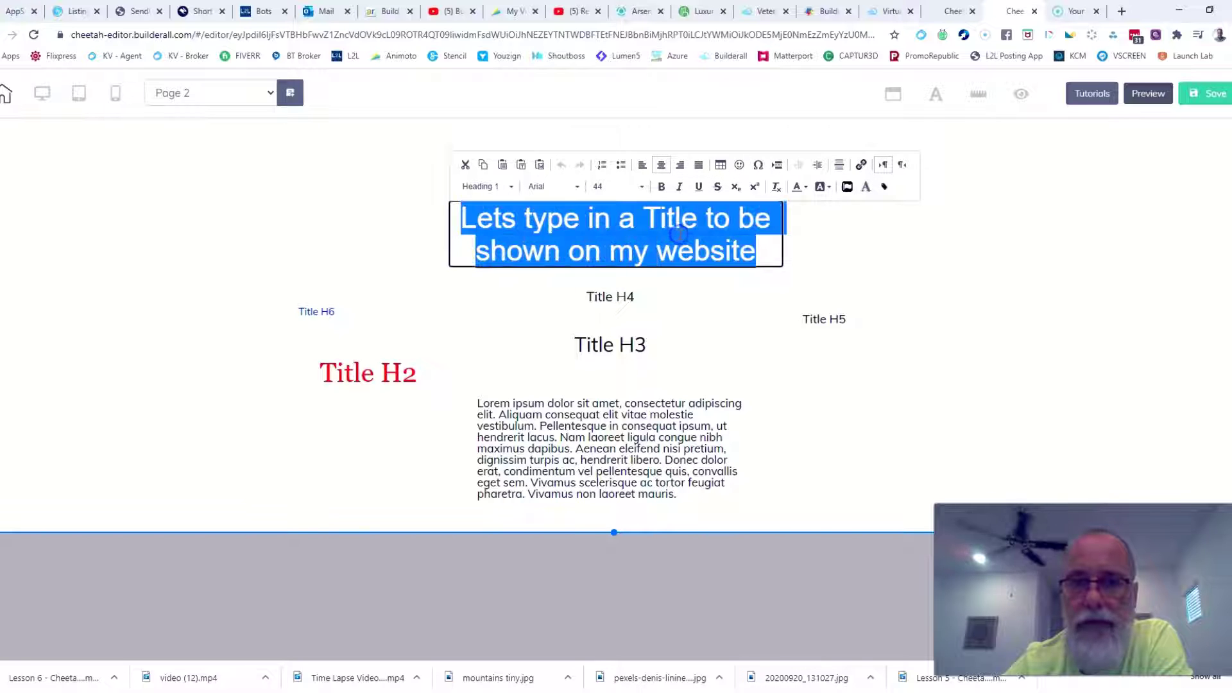
click(829, 188)
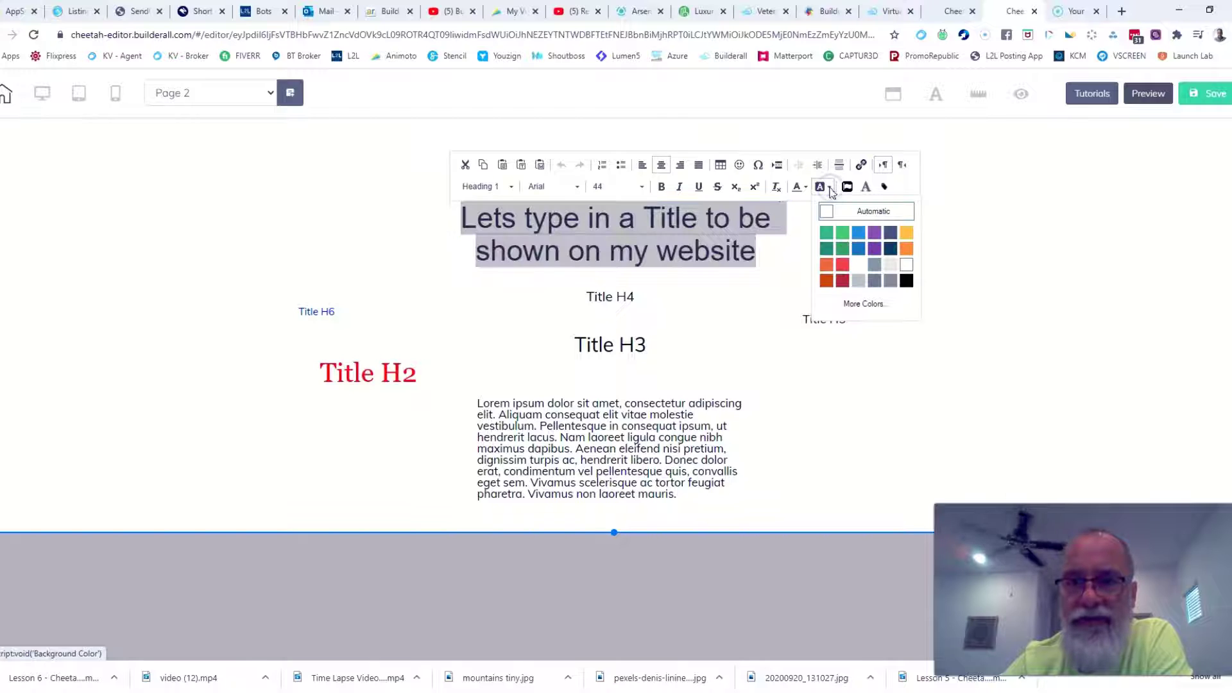
click(906, 273)
click(945, 322)
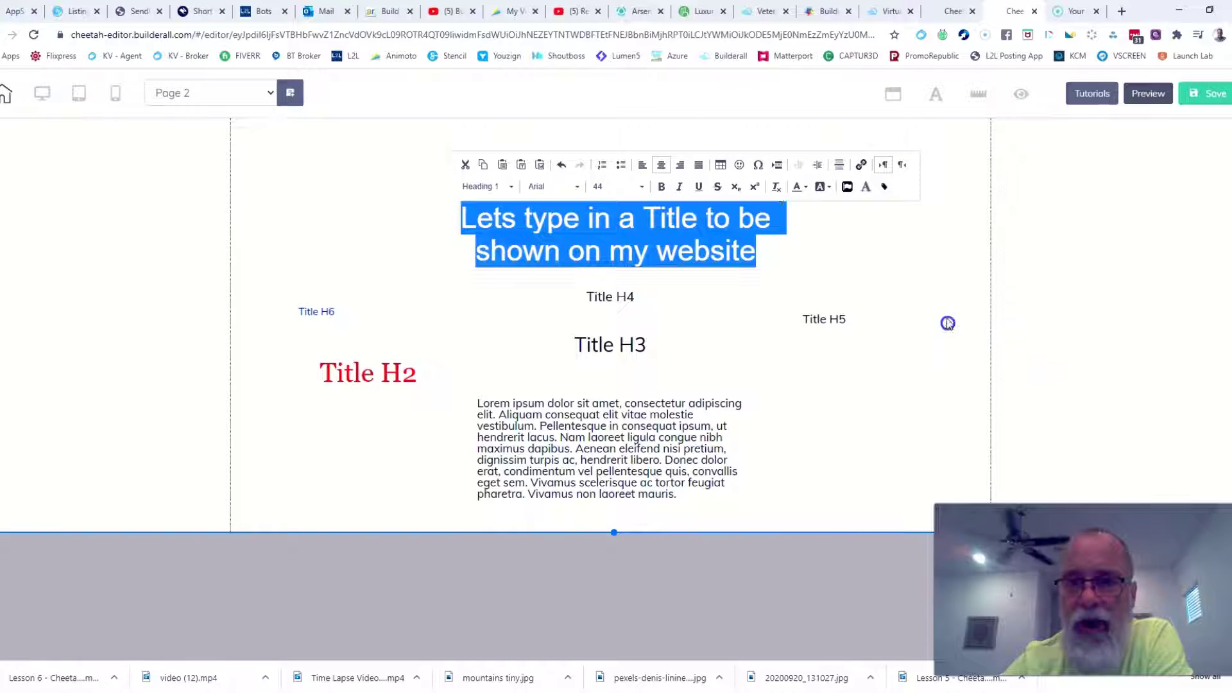
- Remove all formatting from the entire green H1 heading text
click(625, 250)
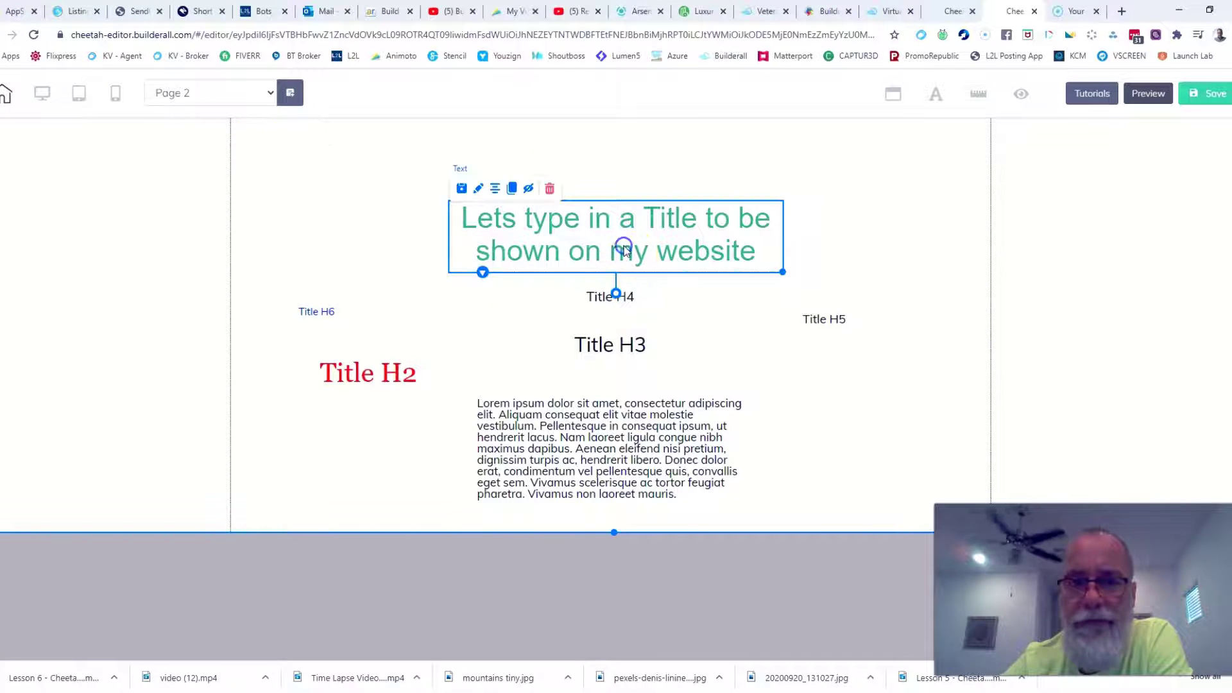
double_click(623, 248)
triple_click(623, 247)
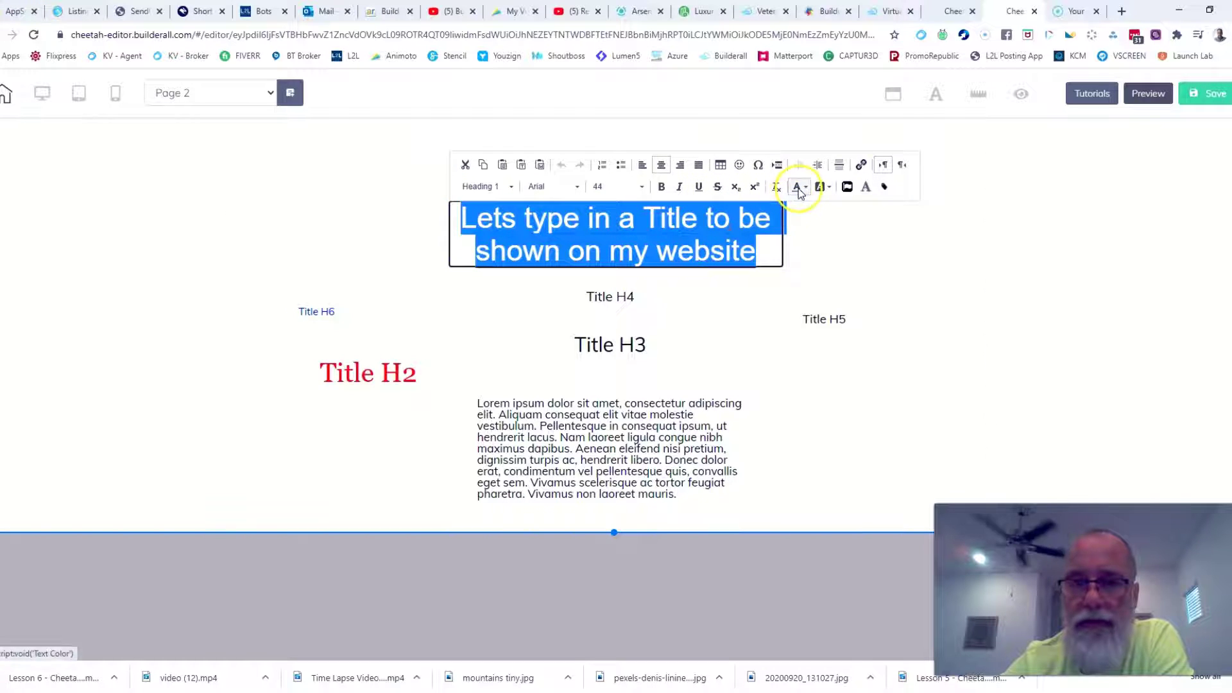
click(776, 186)
click(933, 256)
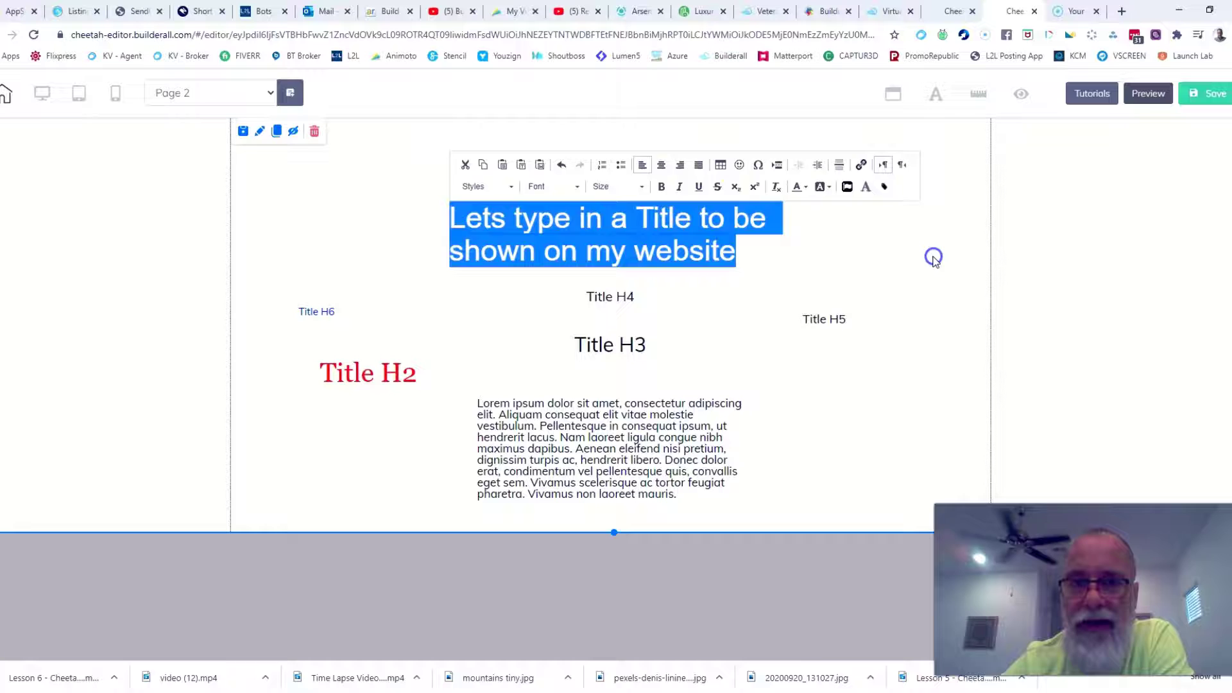
- Center the H1 heading text within its text box
click(614, 231)
click(615, 231)
triple_click(614, 229)
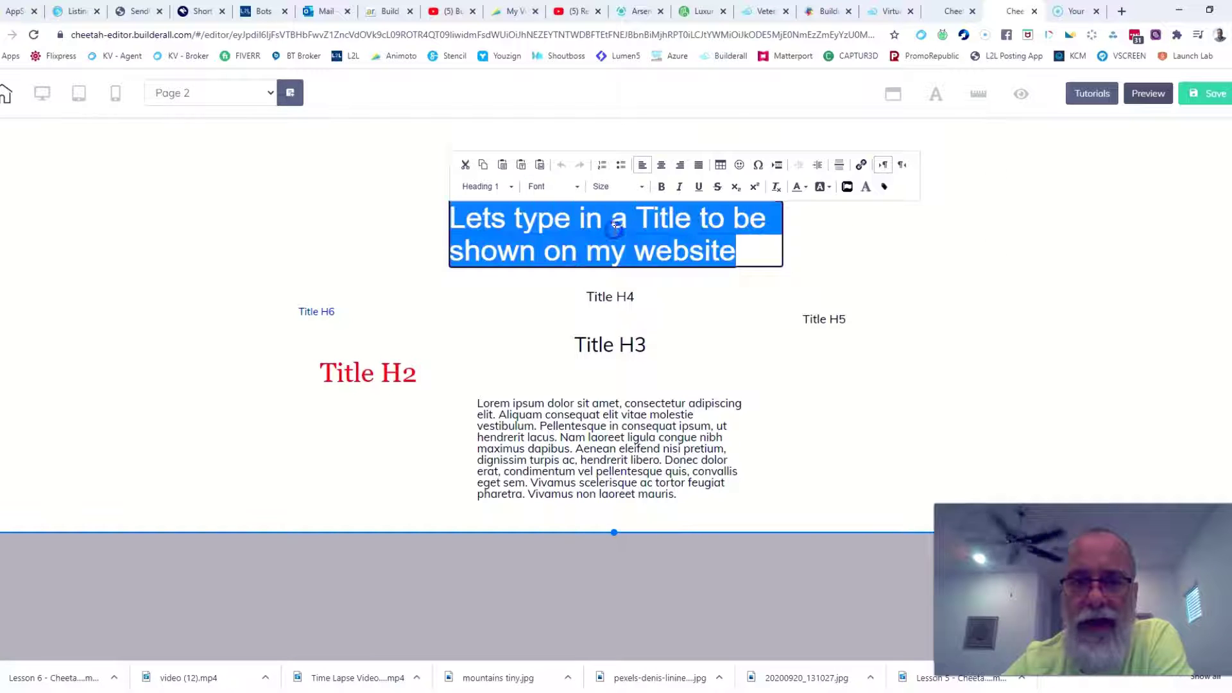
click(663, 165)
click(889, 254)
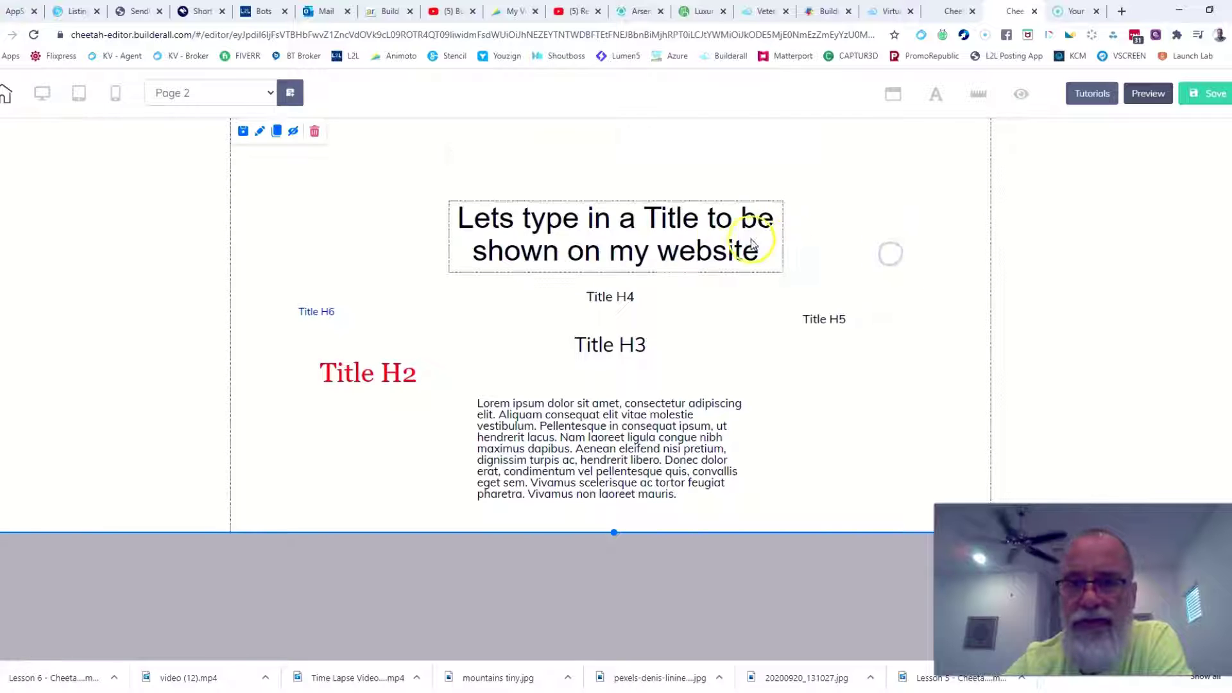
- Add a red (FF0000) text shadow to the H1 heading with horizontal 1, vertical 1 and blur 1
click(590, 239)
click(592, 236)
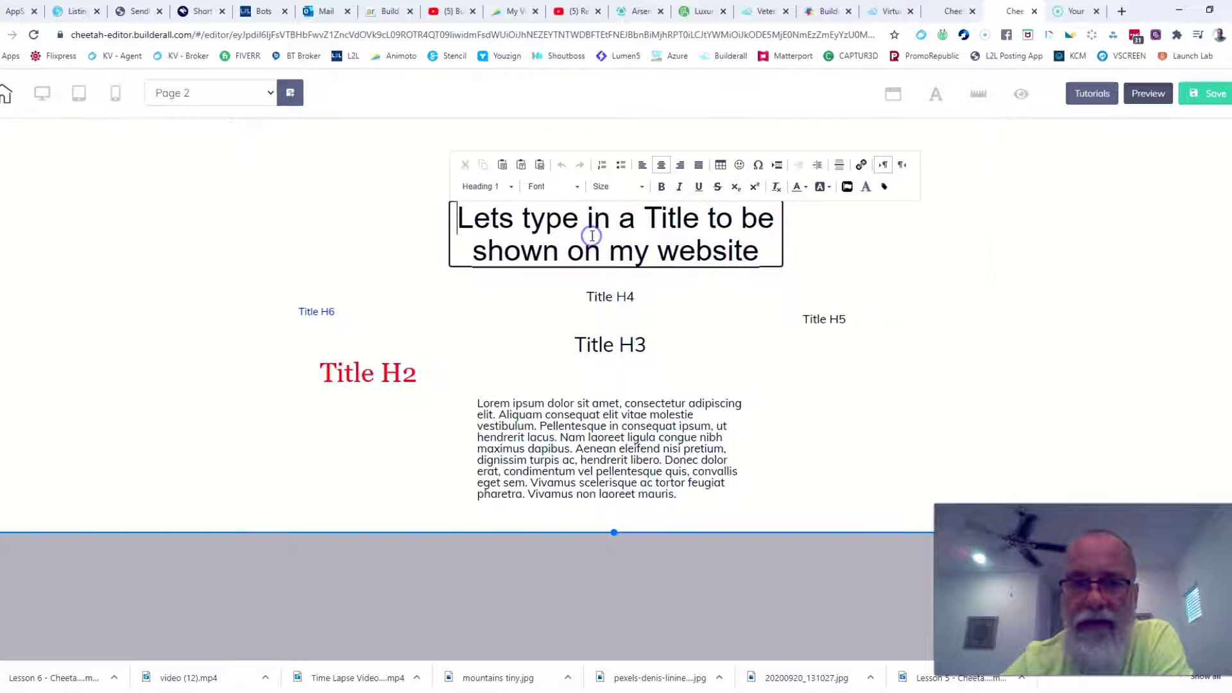
triple_click(591, 236)
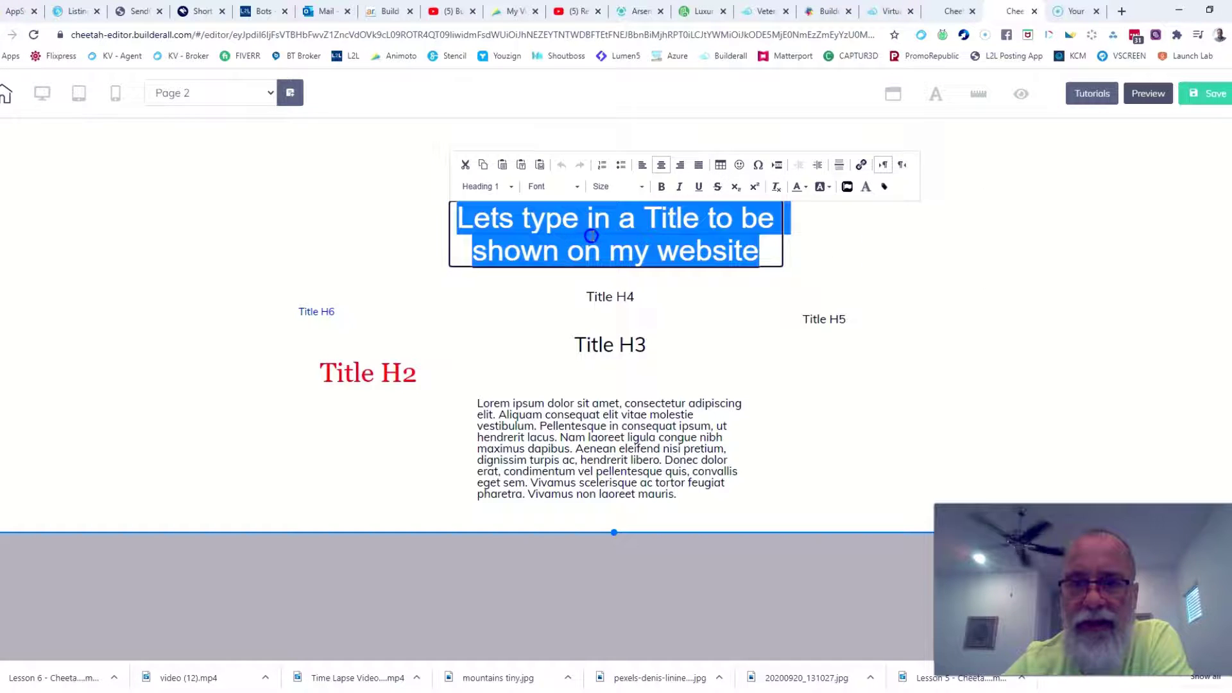
click(864, 189)
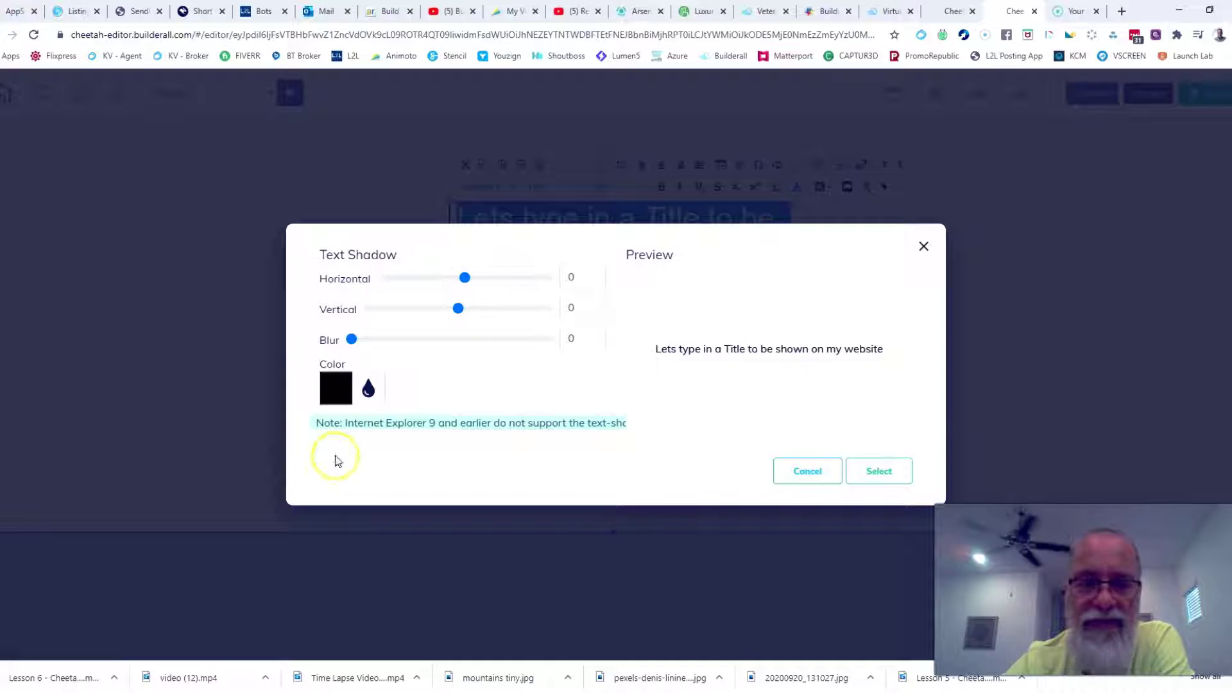
click(336, 387)
drag(408, 372, 463, 316)
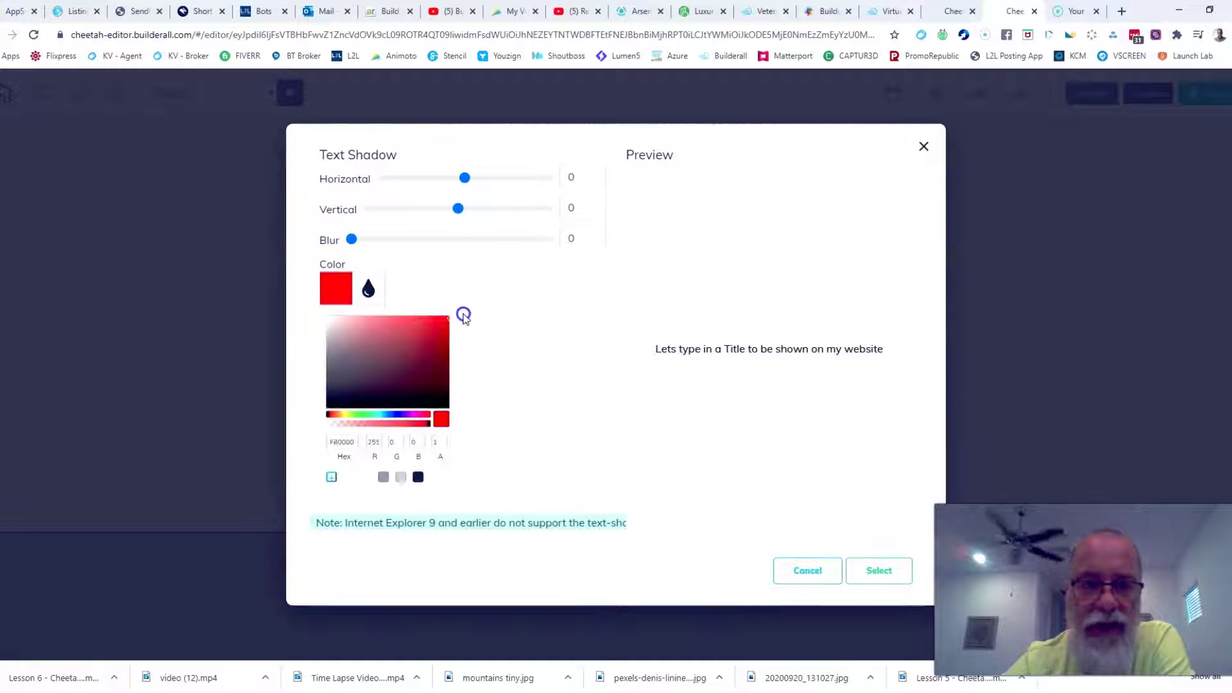
click(598, 174)
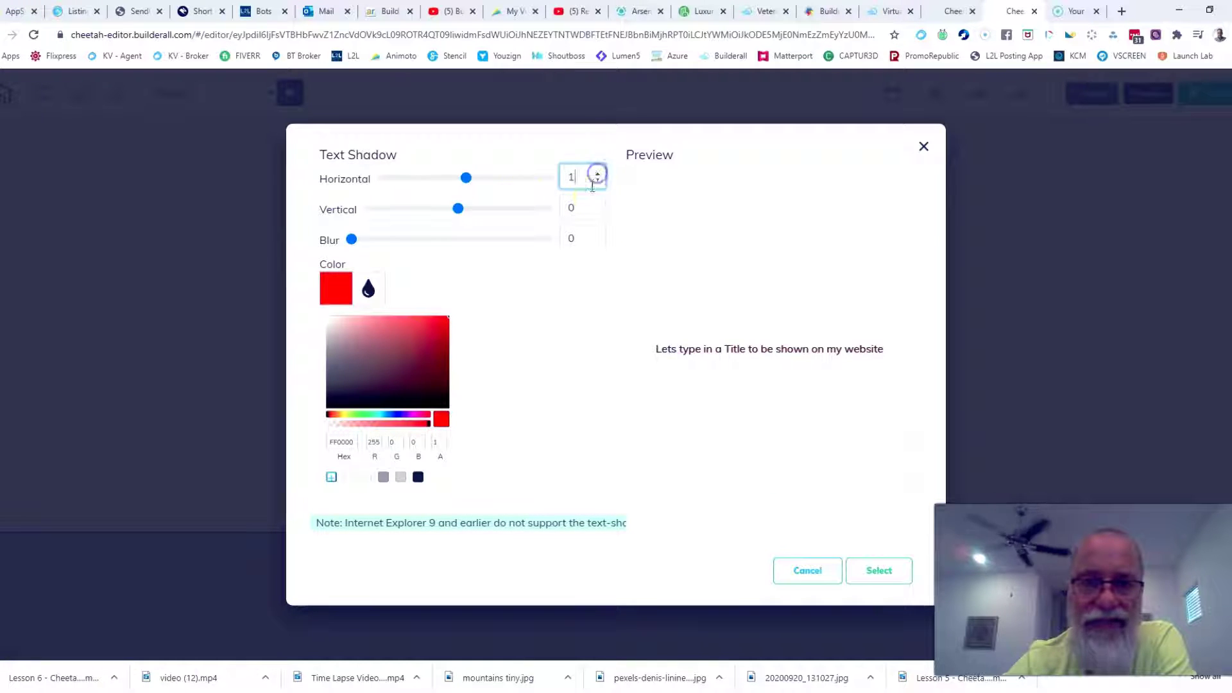
click(597, 204)
click(598, 240)
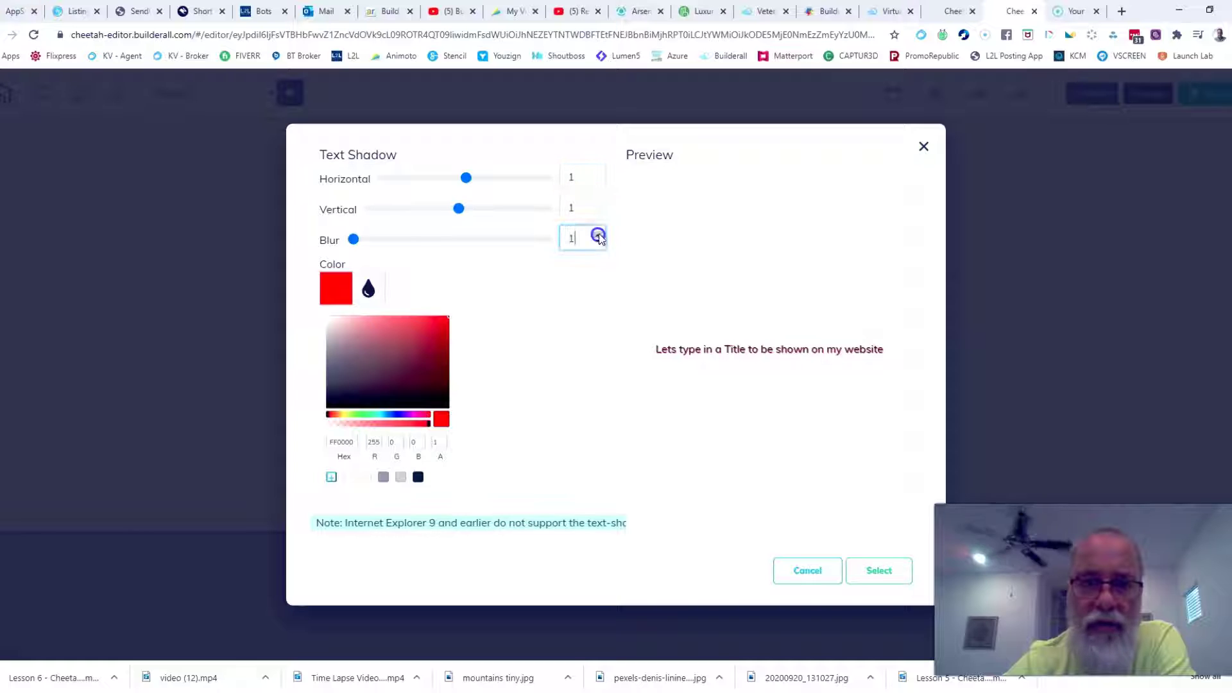
click(875, 571)
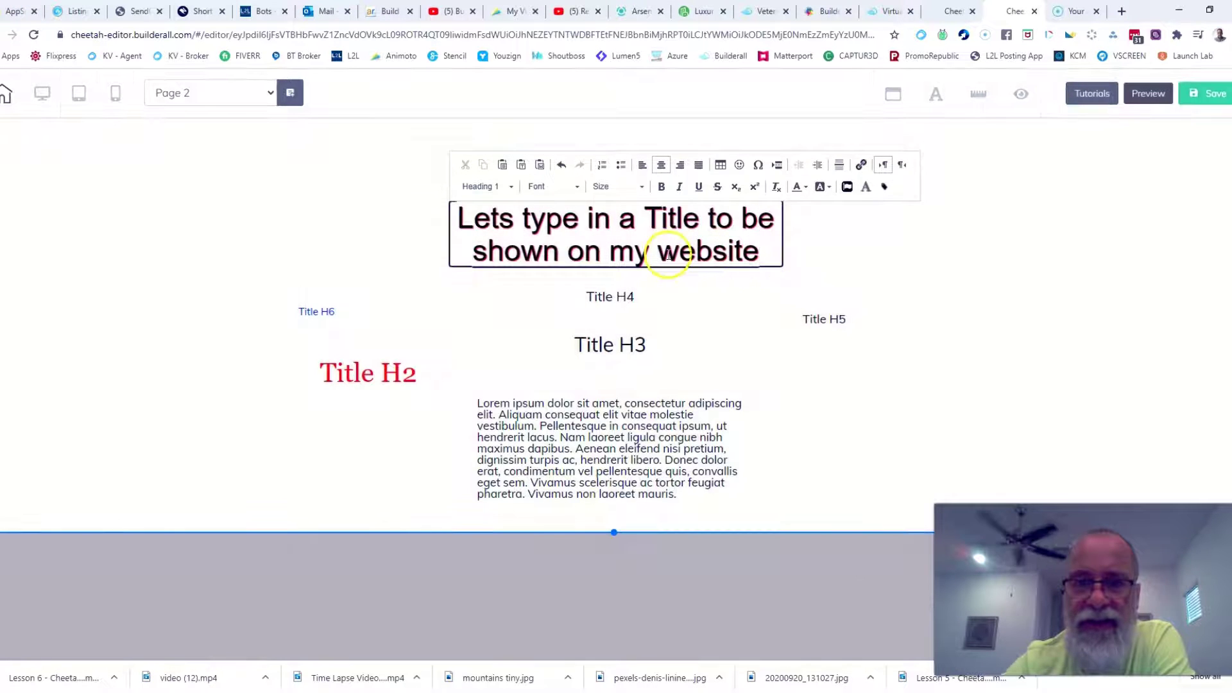
click(979, 262)
- Move the H1 heading slightly higher on the page and set its text shadow's horizontal, vertical and blur values to 0
drag(696, 235, 701, 198)
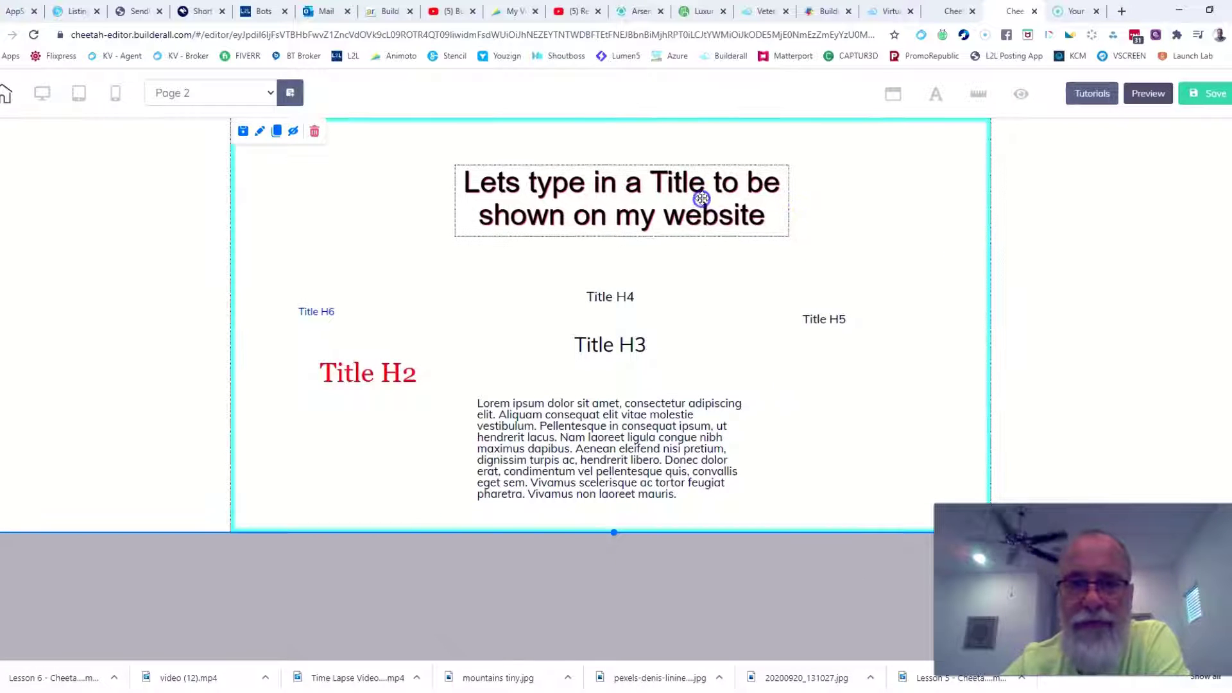
double_click(689, 199)
key(ctrl+a)
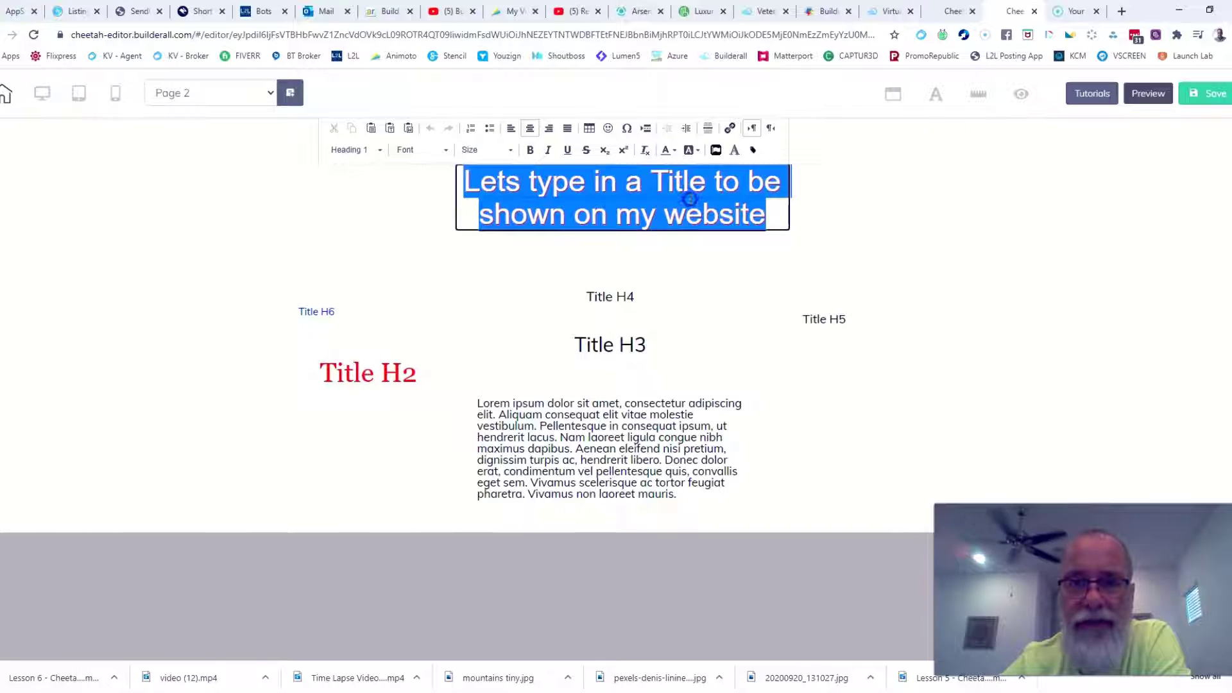
click(735, 151)
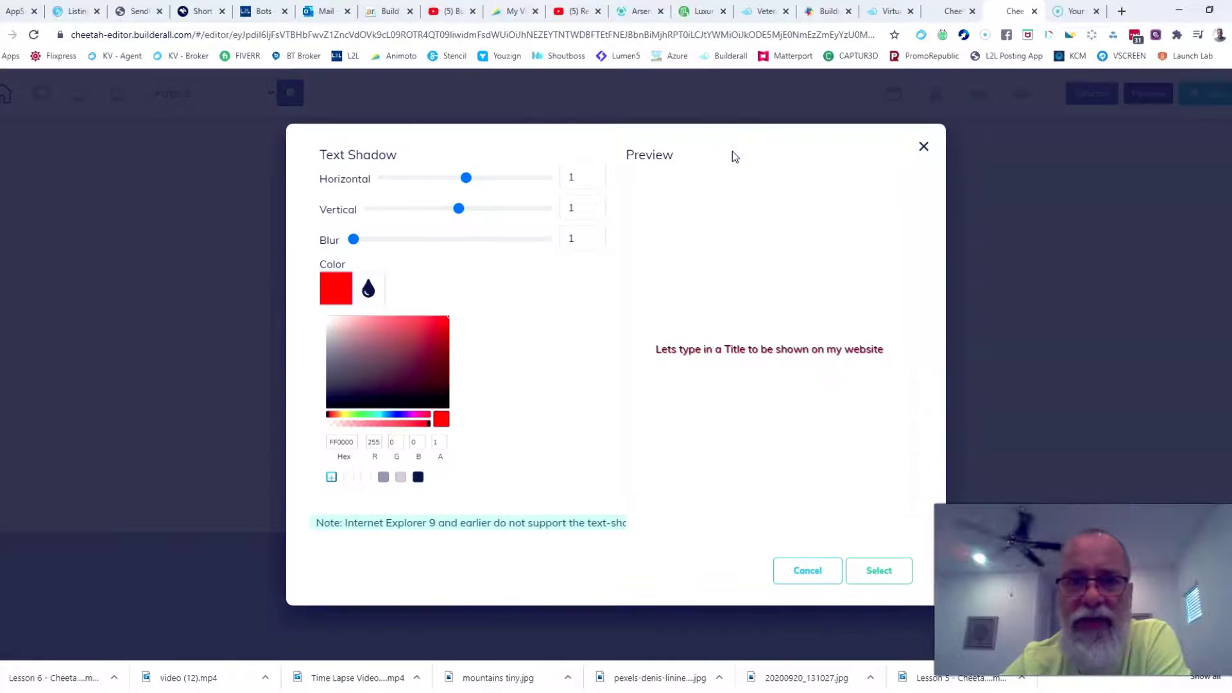
click(596, 182)
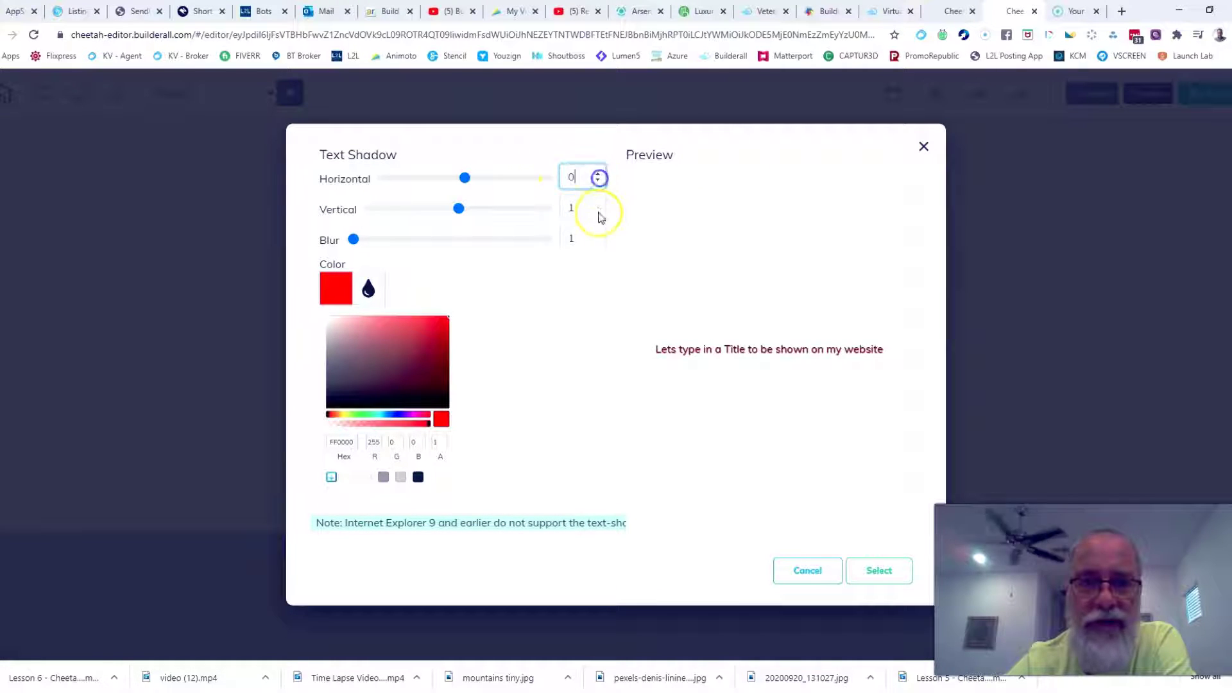
click(598, 212)
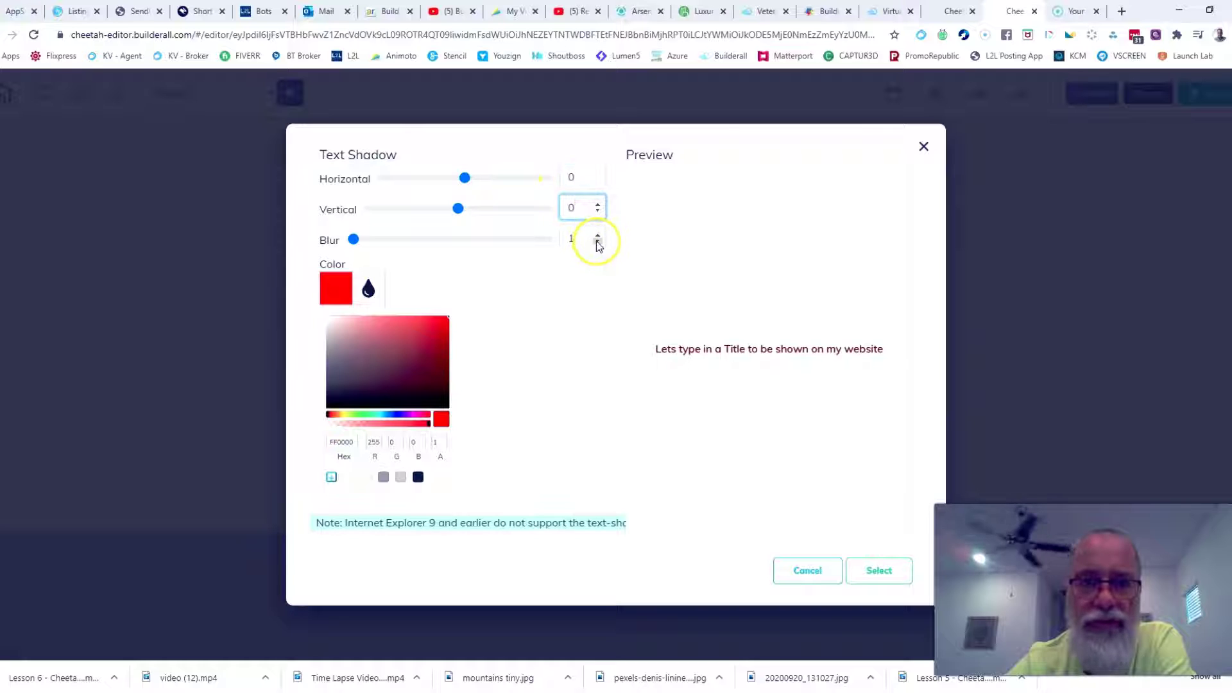
click(597, 243)
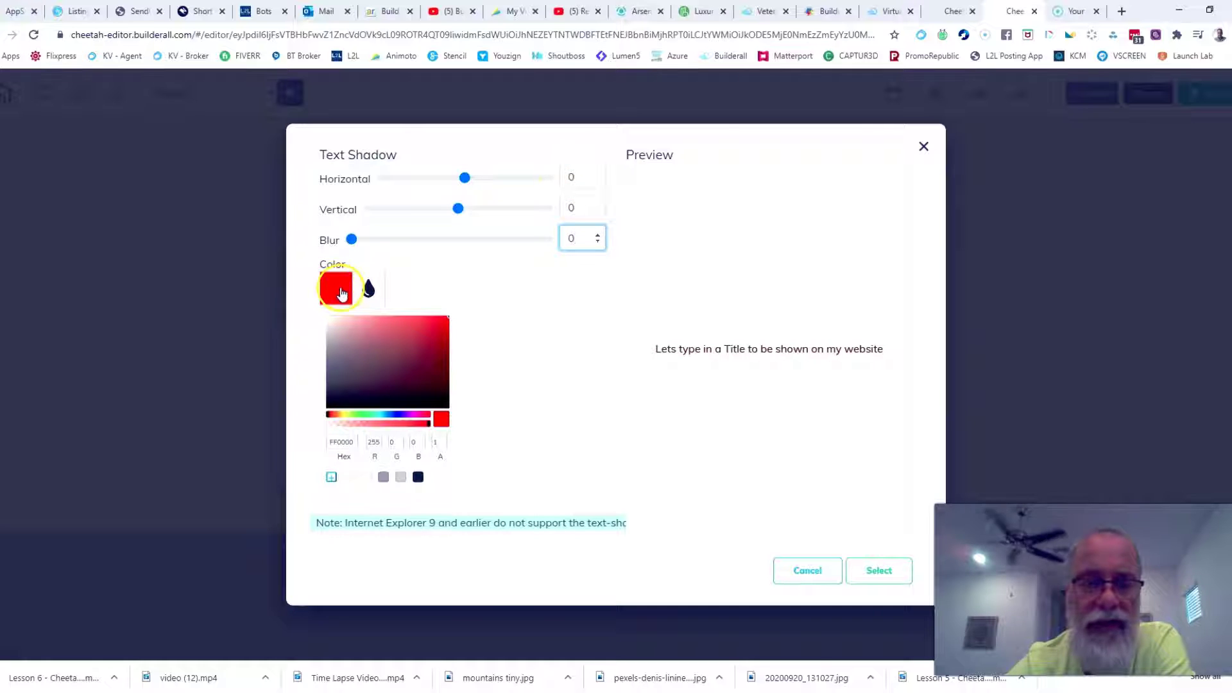
- Set the heading's red text shadow to horizontal 2, vertical 2 and blur 2, and apply it
click(597, 174)
click(597, 174)
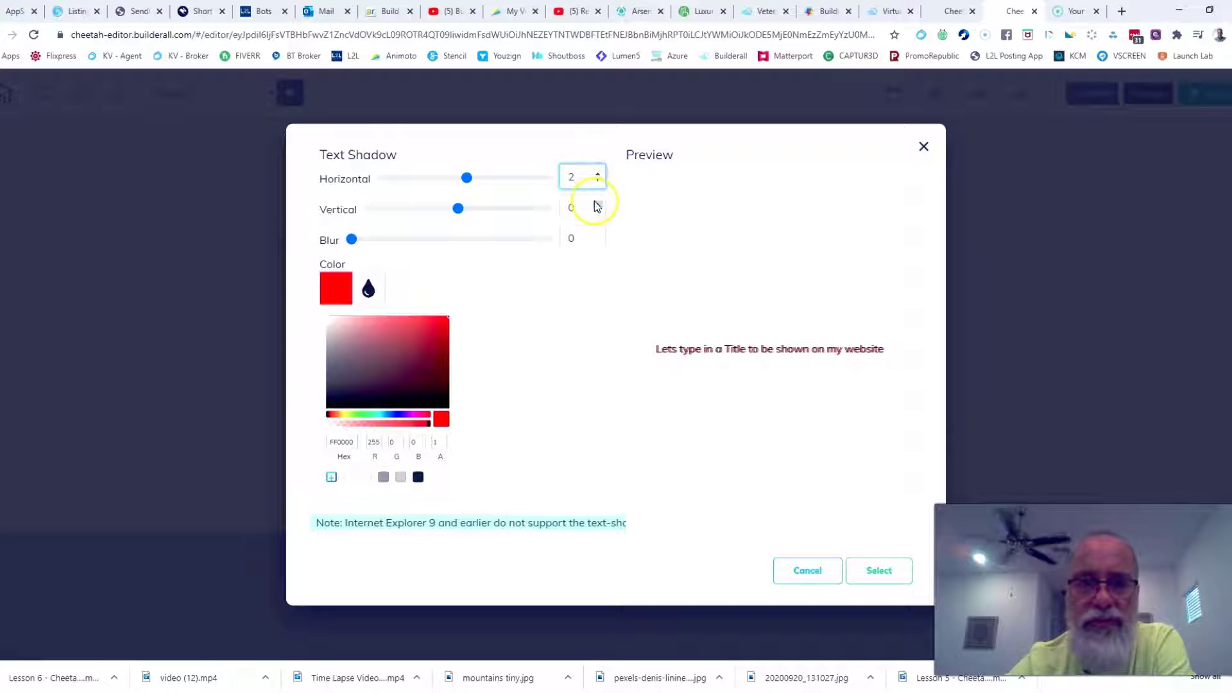
click(596, 204)
click(596, 204)
click(598, 235)
click(597, 235)
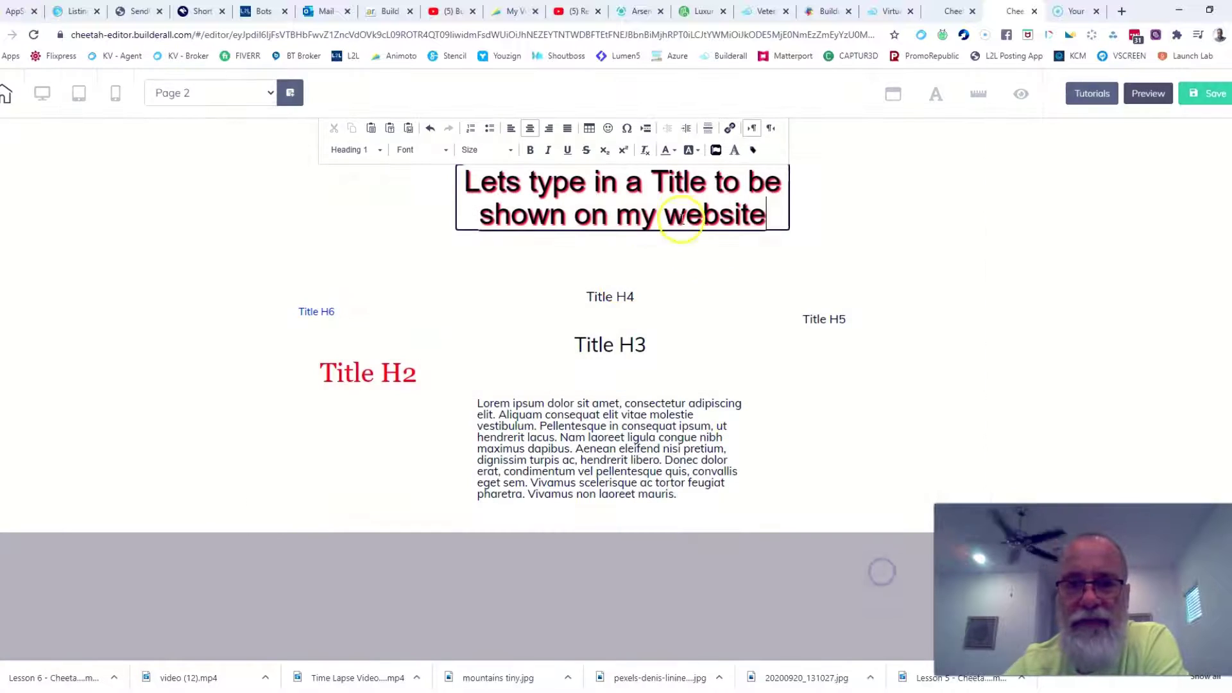
click(827, 244)
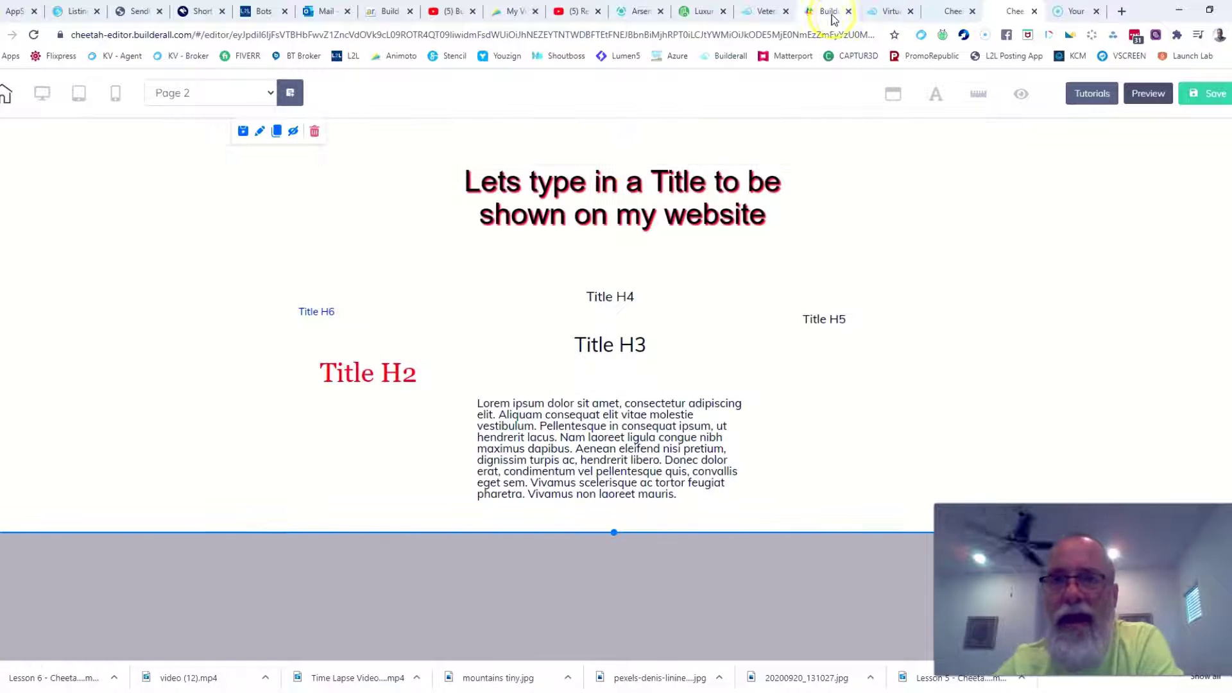
- View the shadowed headings on the nichifyrealestate.com examples page, and return to the Cheetah editor
click(828, 12)
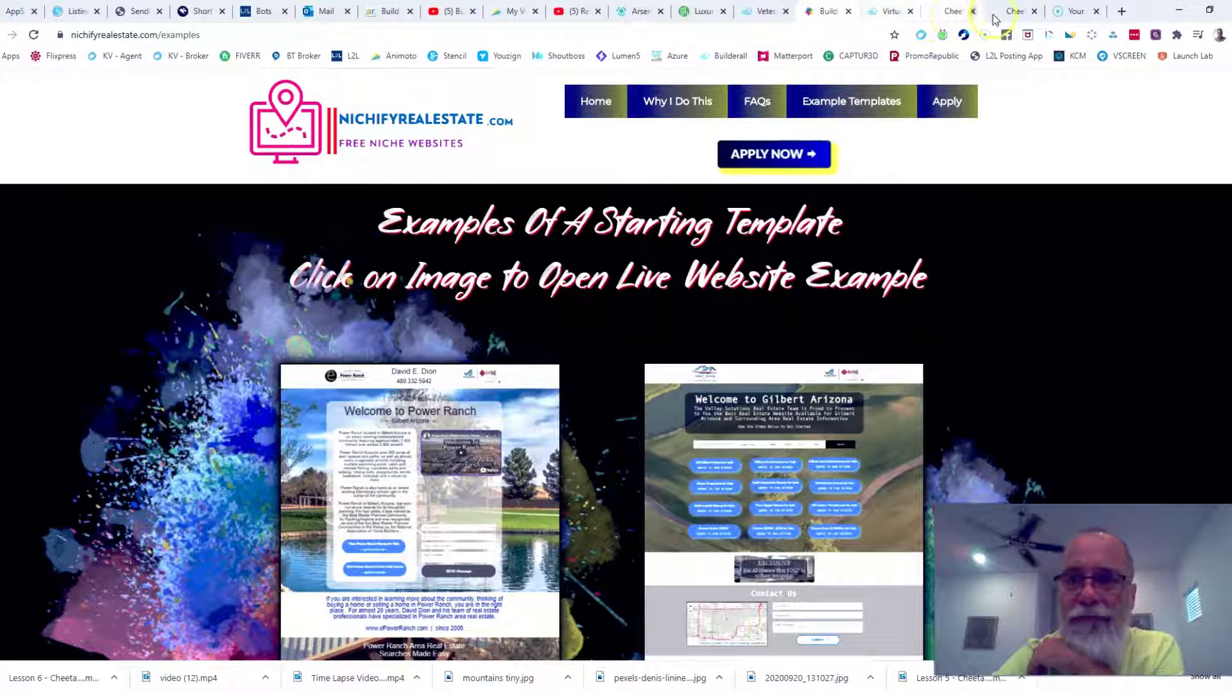
click(1068, 14)
click(1009, 14)
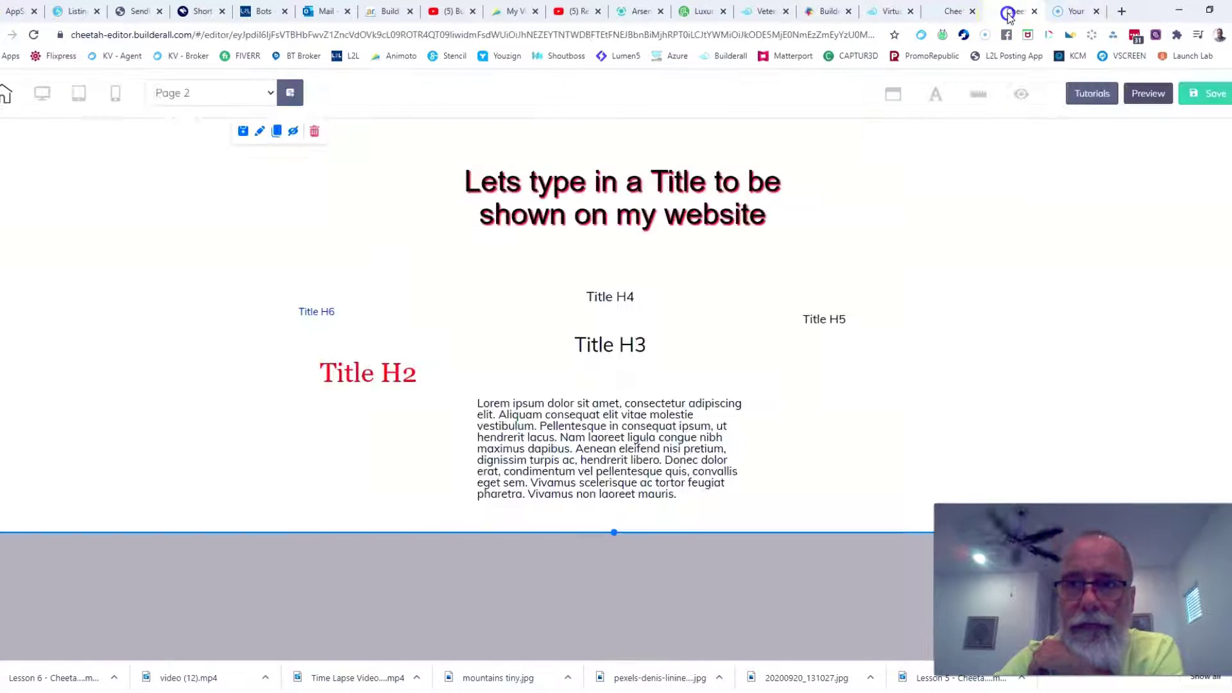
- Clear the shadow formatting from the entire H1 heading and center its text again
click(641, 215)
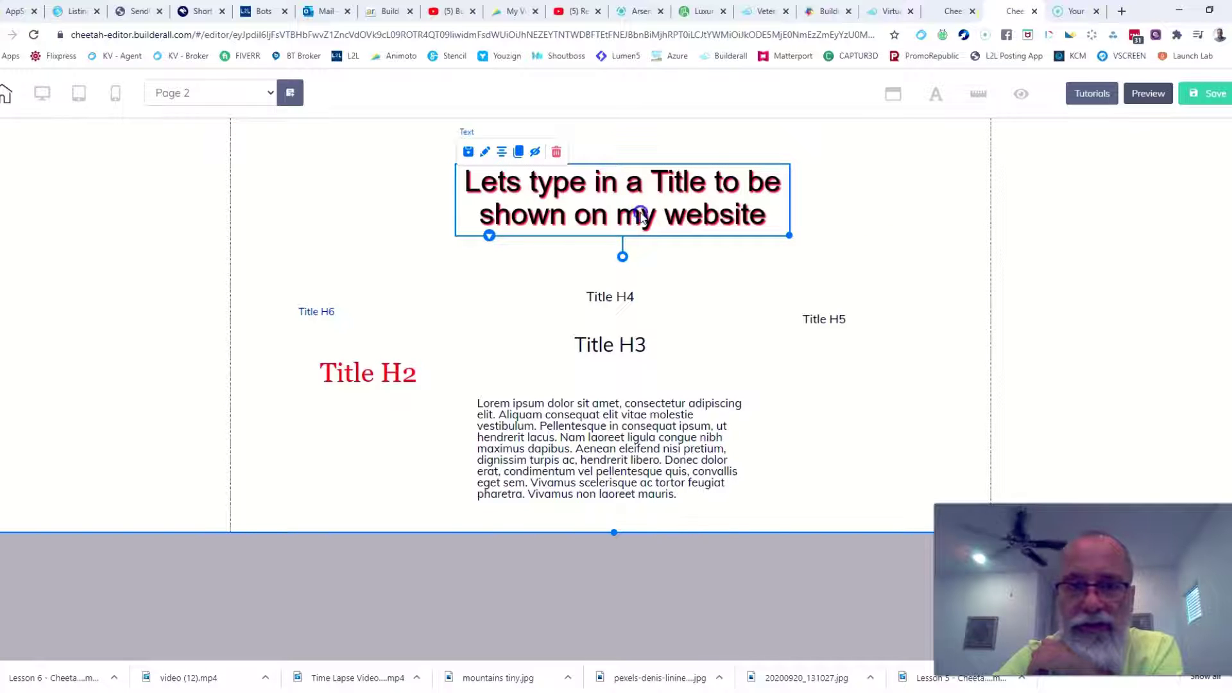
double_click(641, 215)
triple_click(640, 213)
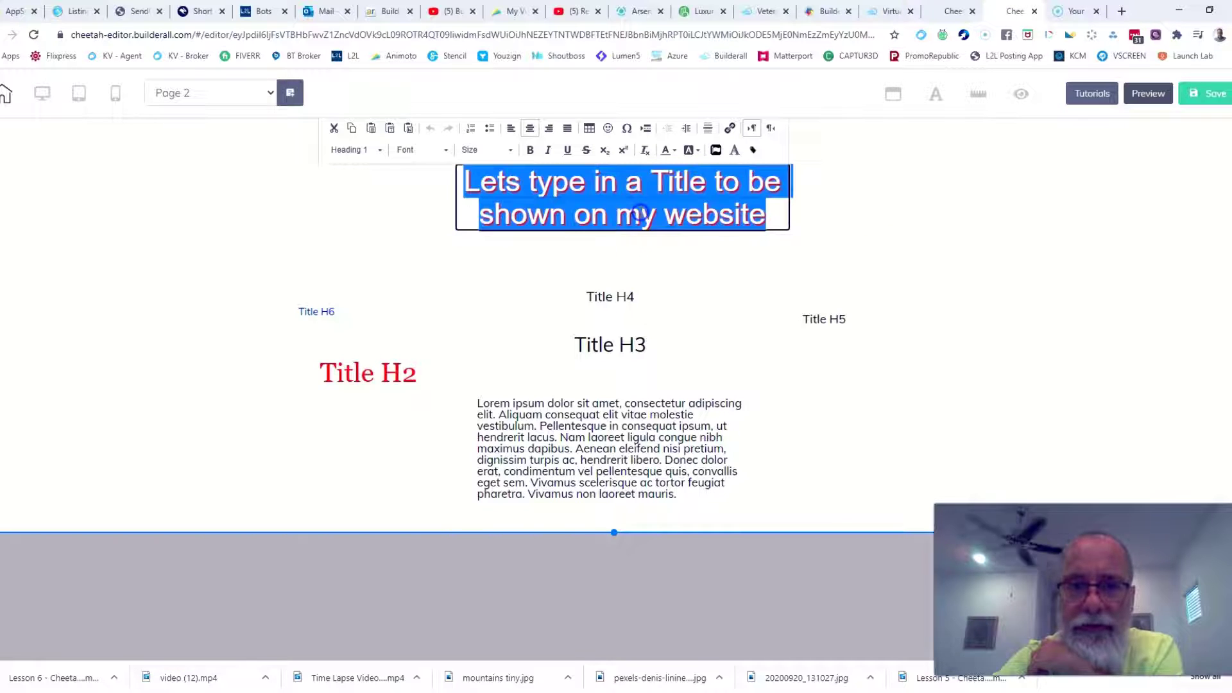
click(644, 150)
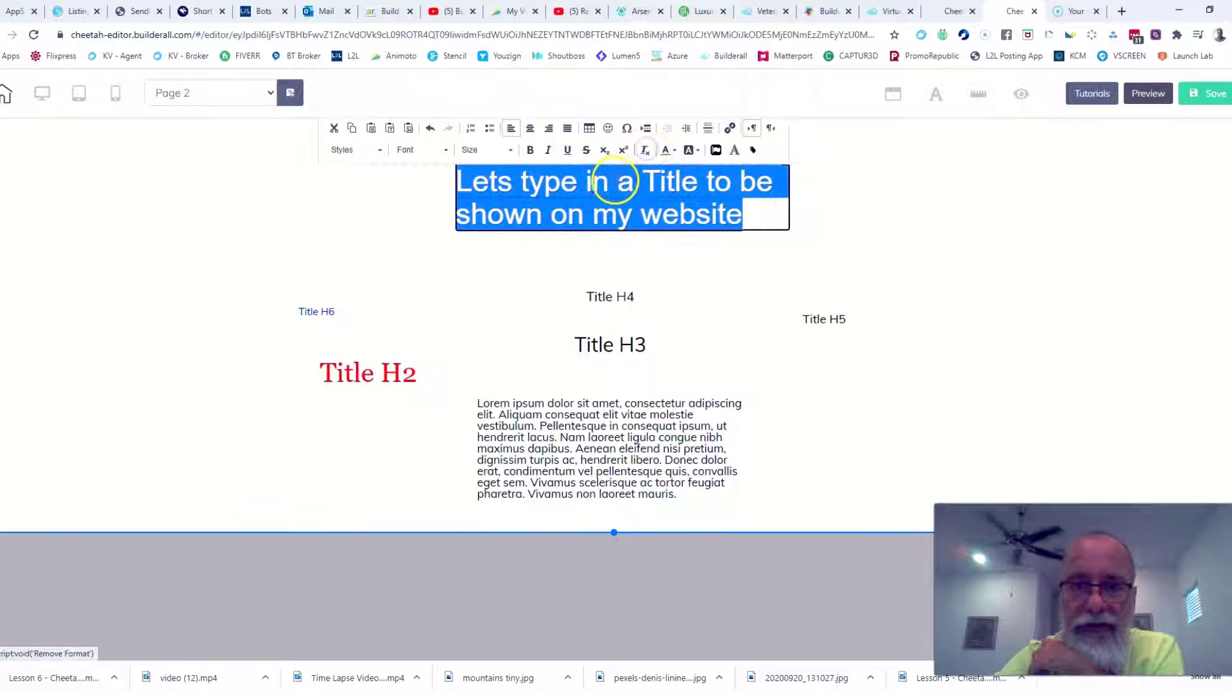
click(530, 129)
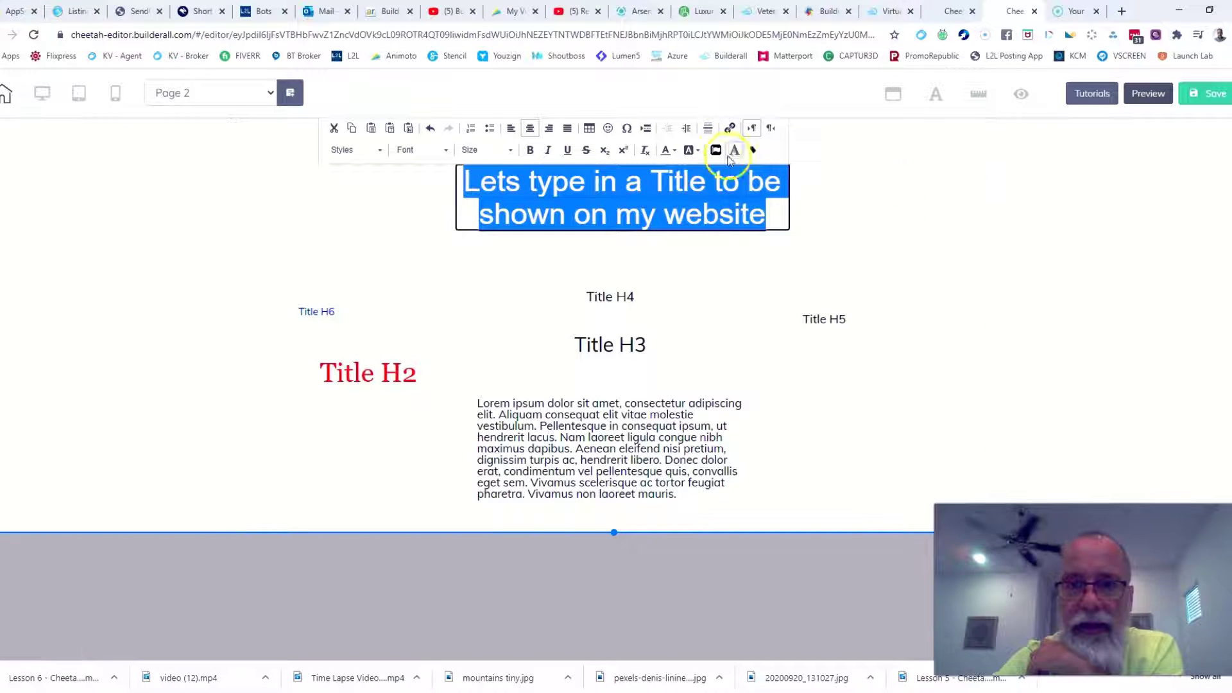
- Insert the outlined play-triangle icon in front of the H1 heading's text
click(463, 183)
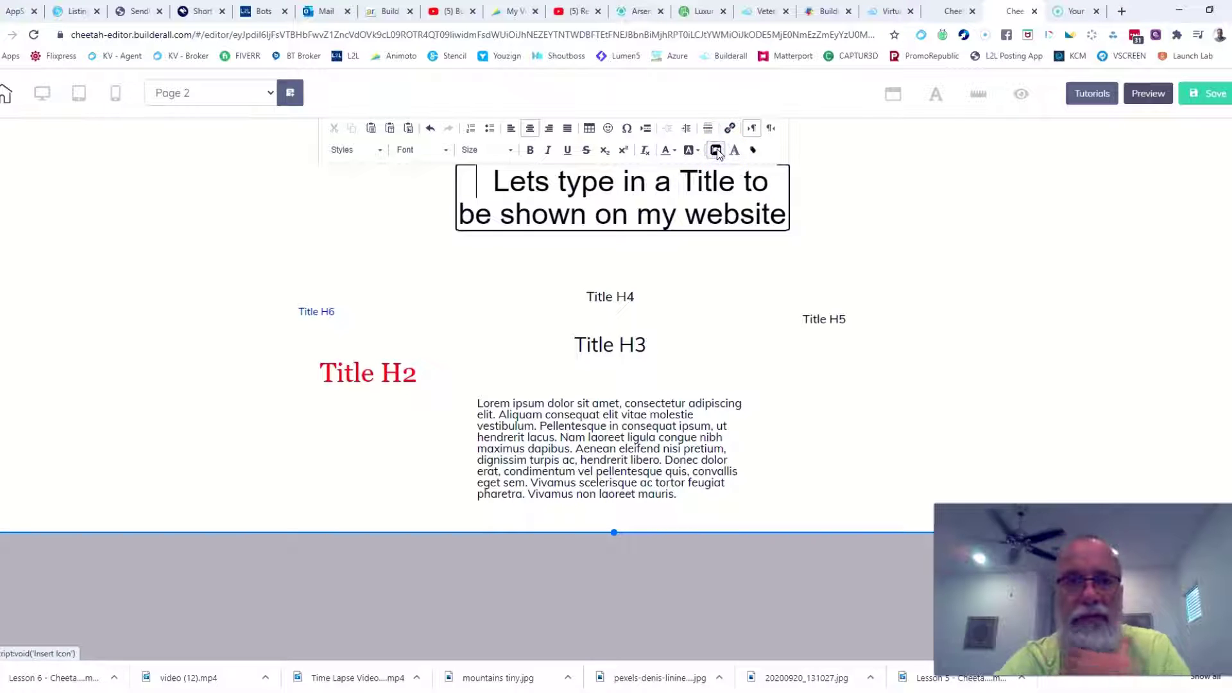
click(752, 149)
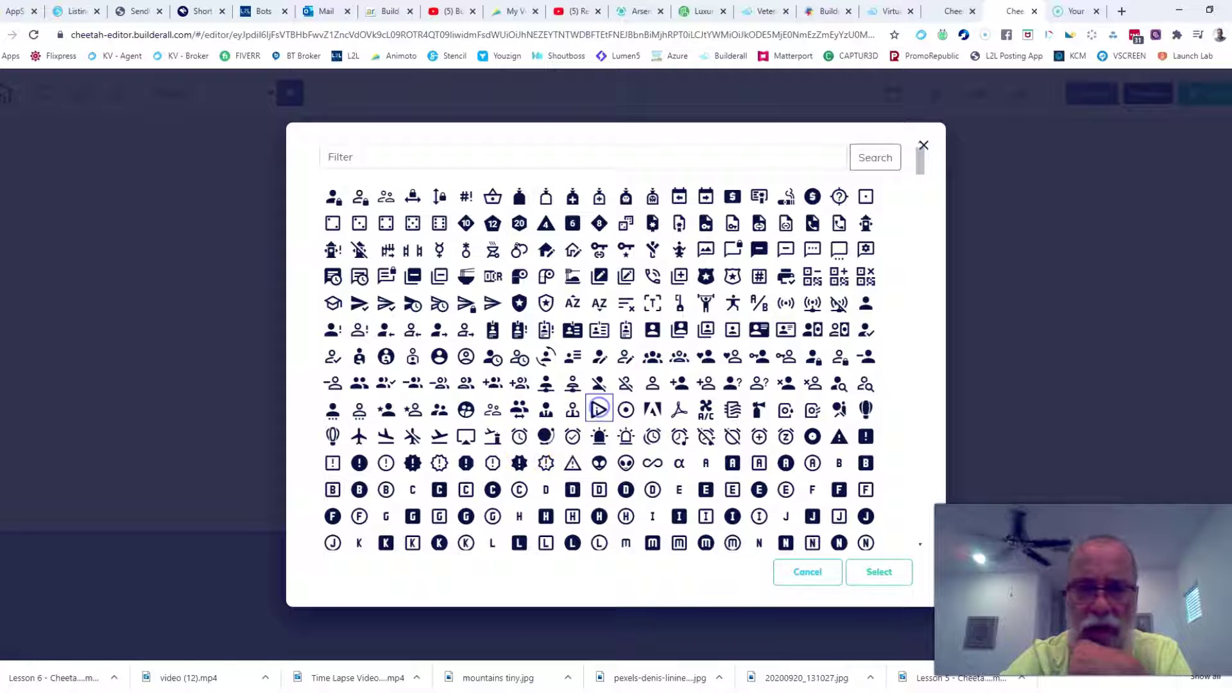
click(886, 580)
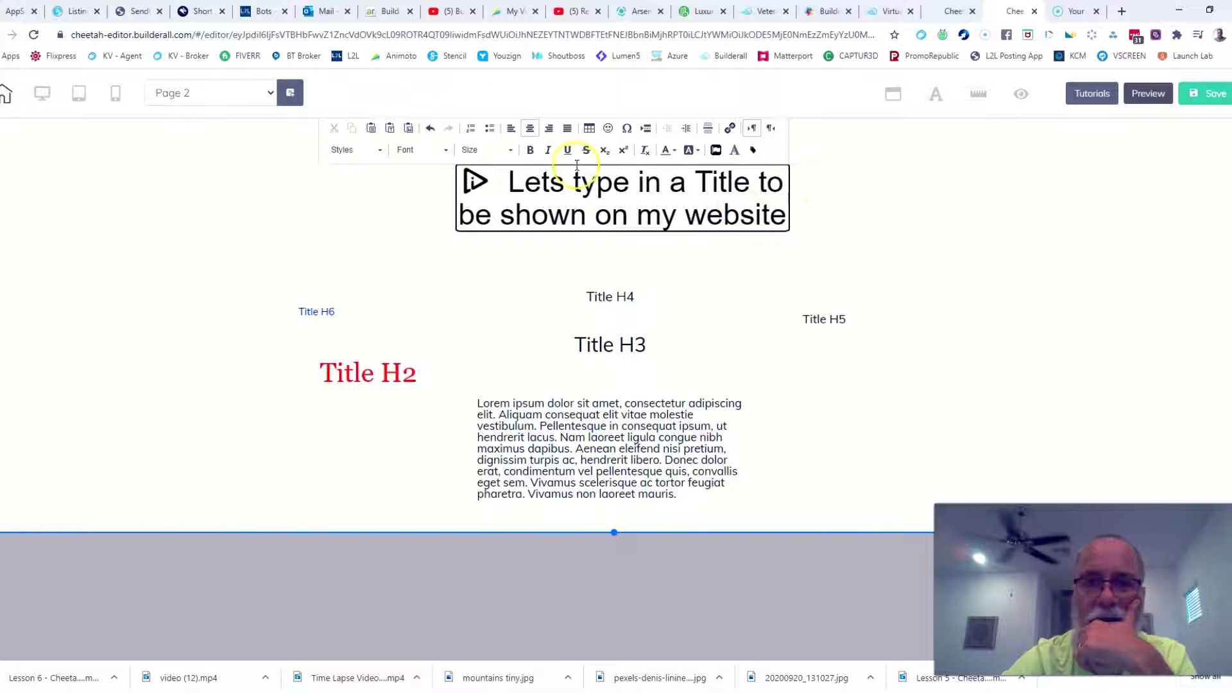
drag(509, 182, 779, 207)
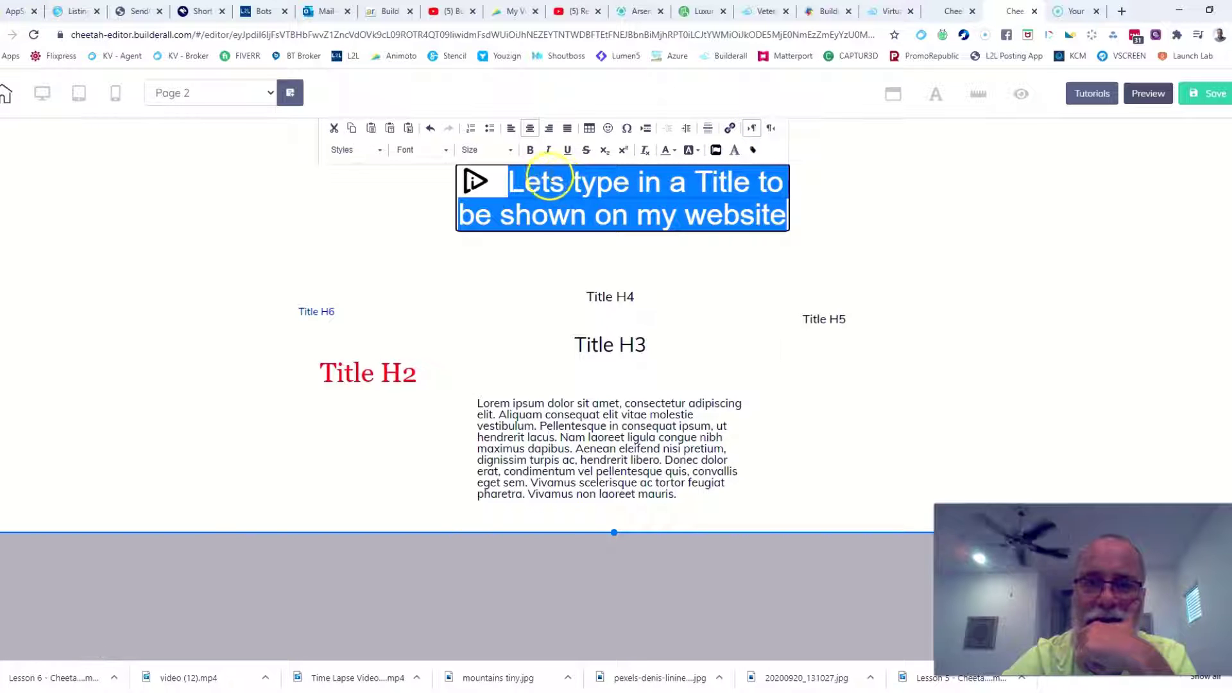
click(668, 322)
- Review the Web and Page link options for the Title H3 text, and leave without setting a link
click(615, 345)
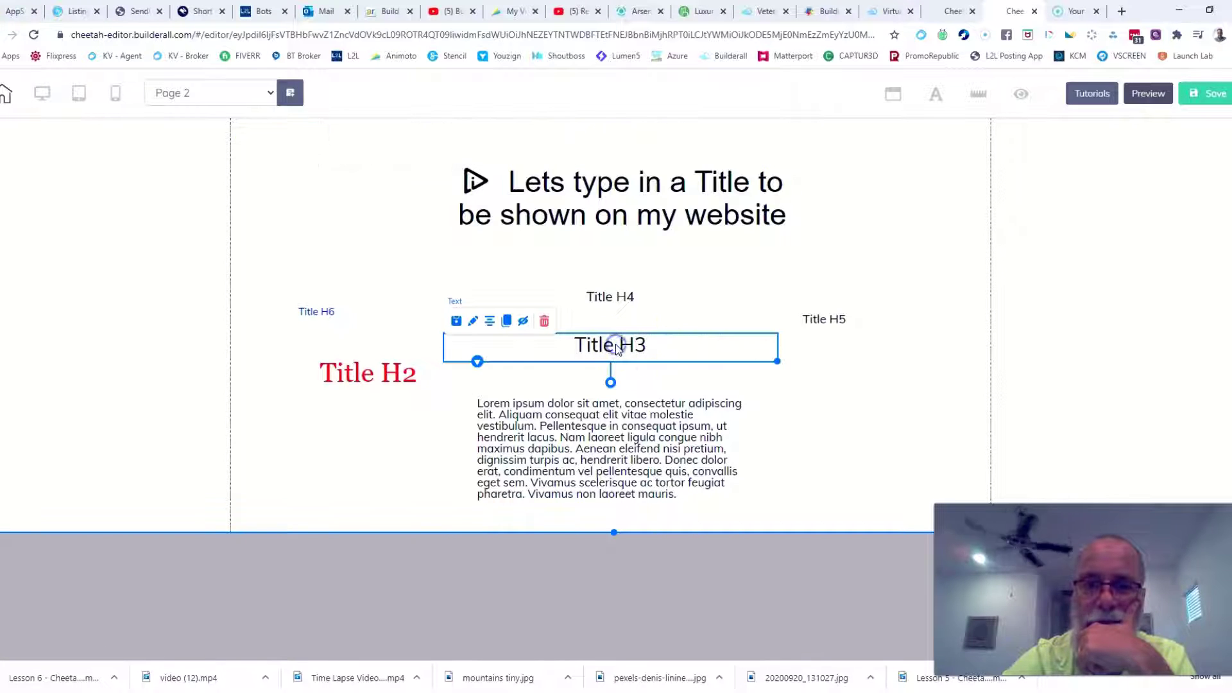
double_click(614, 344)
triple_click(615, 344)
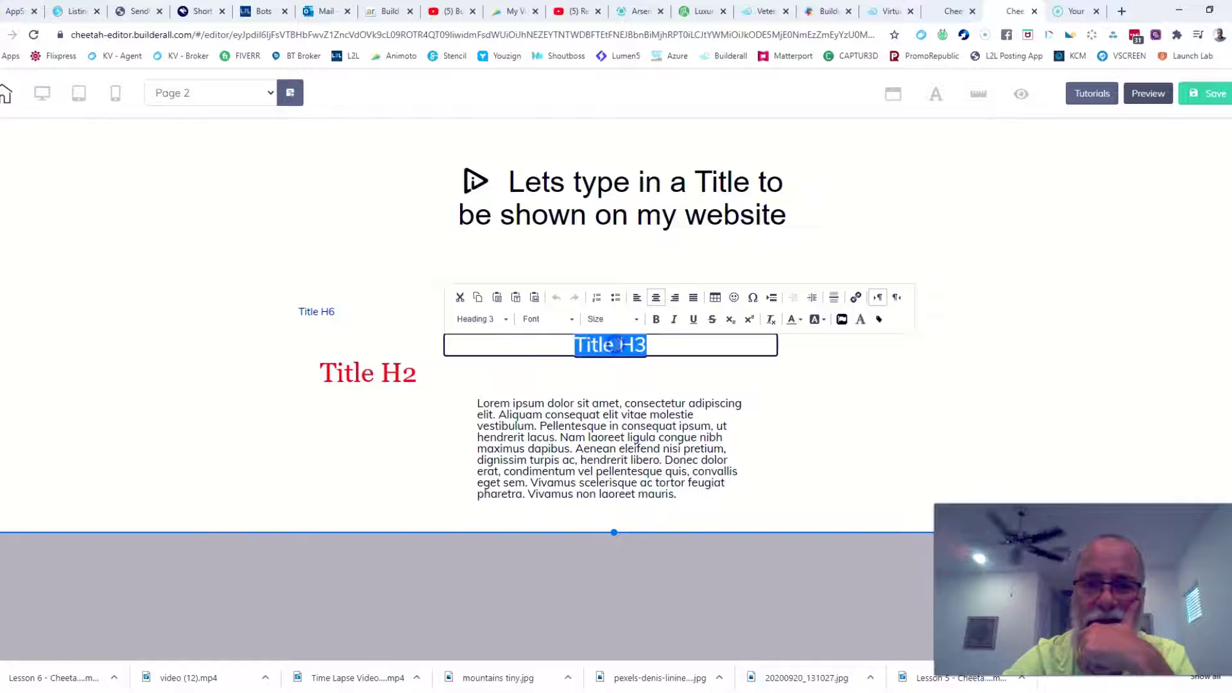
click(855, 298)
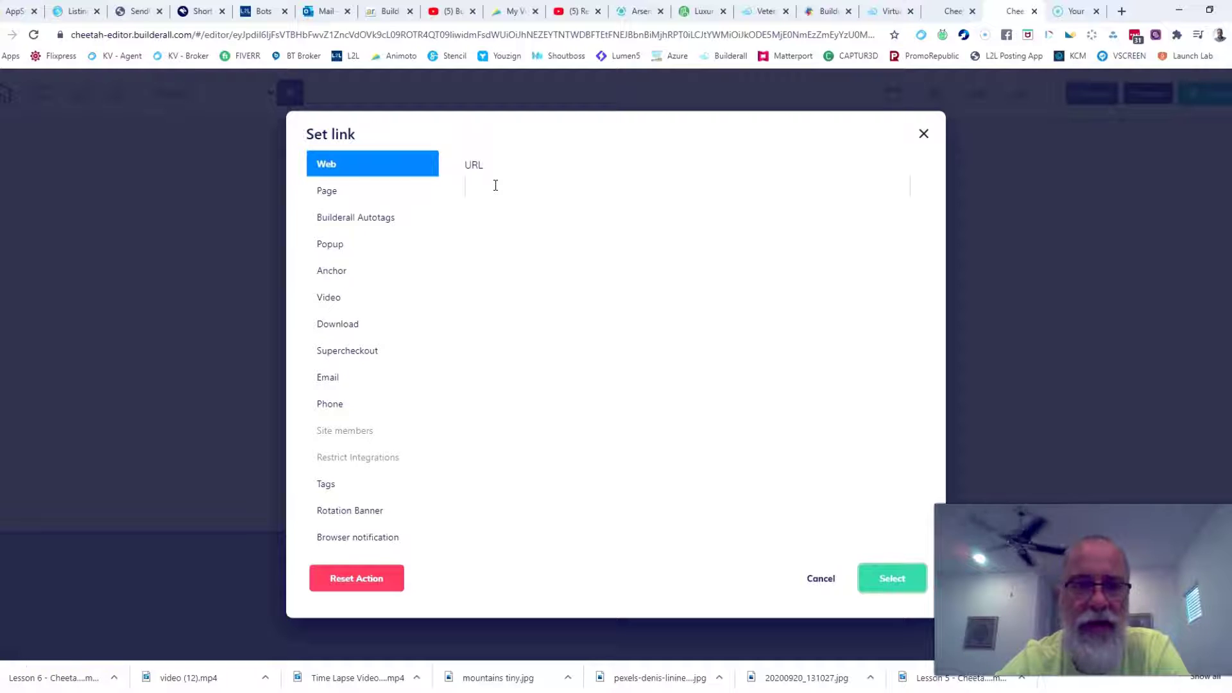
click(325, 191)
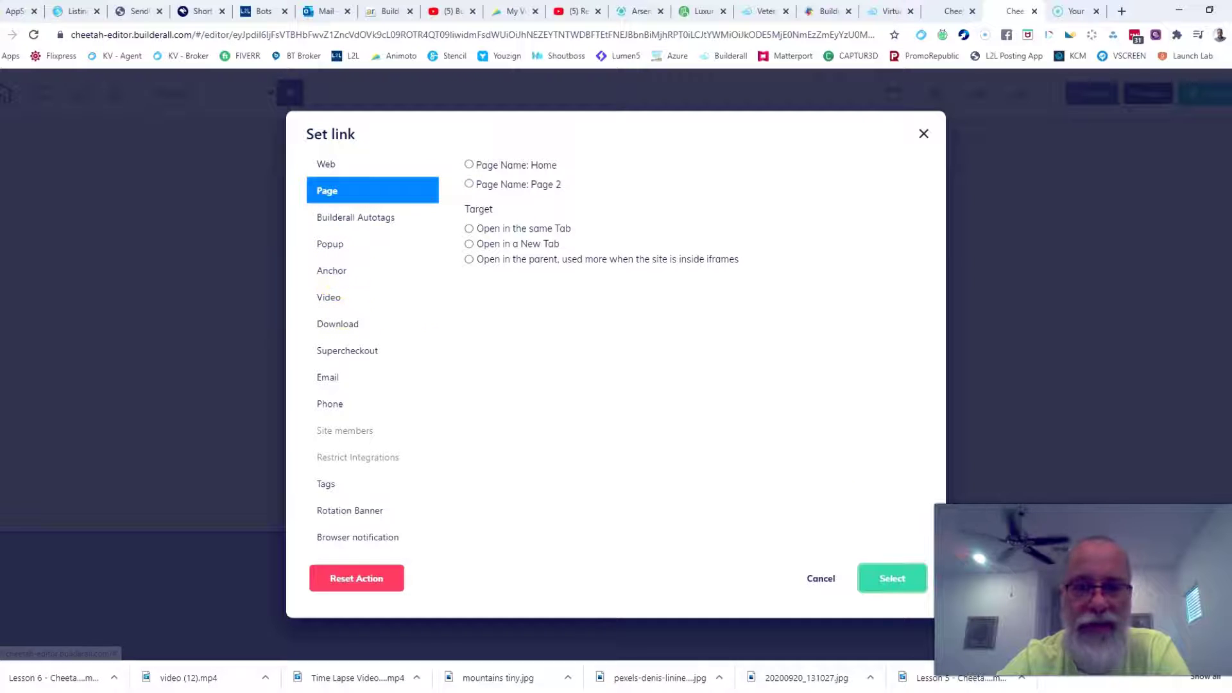
click(823, 575)
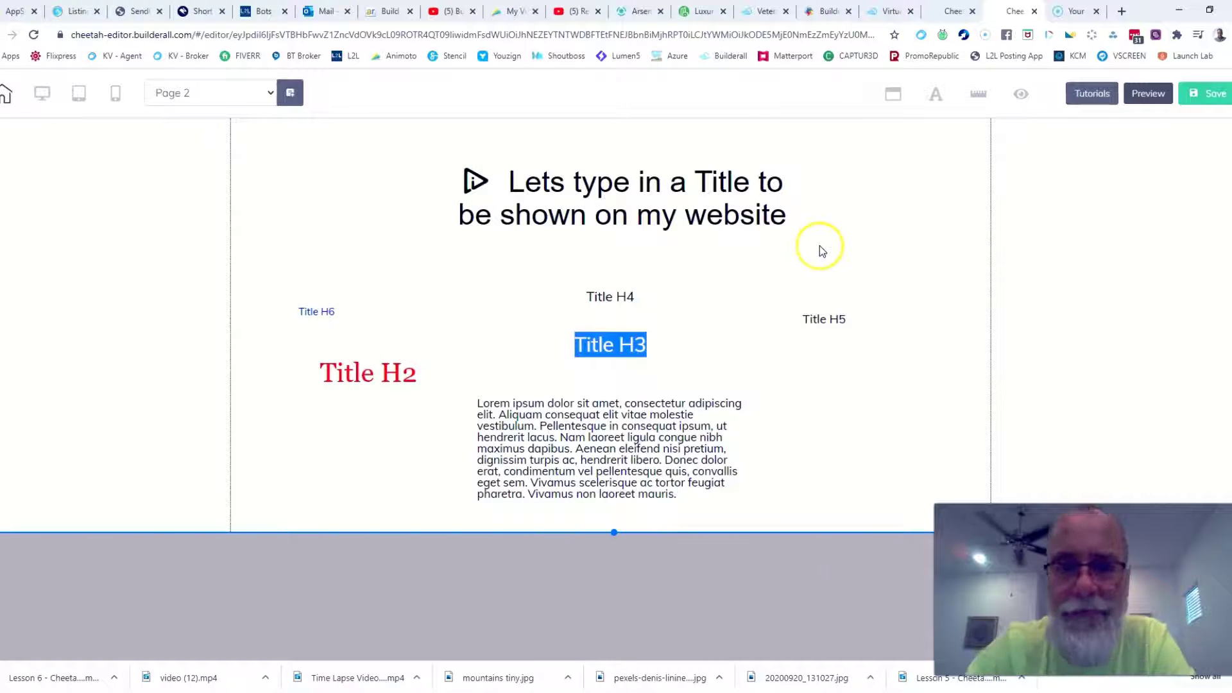
- Insert a red heart smiley with a space in front of the Title H3 text
double_click(602, 345)
click(601, 345)
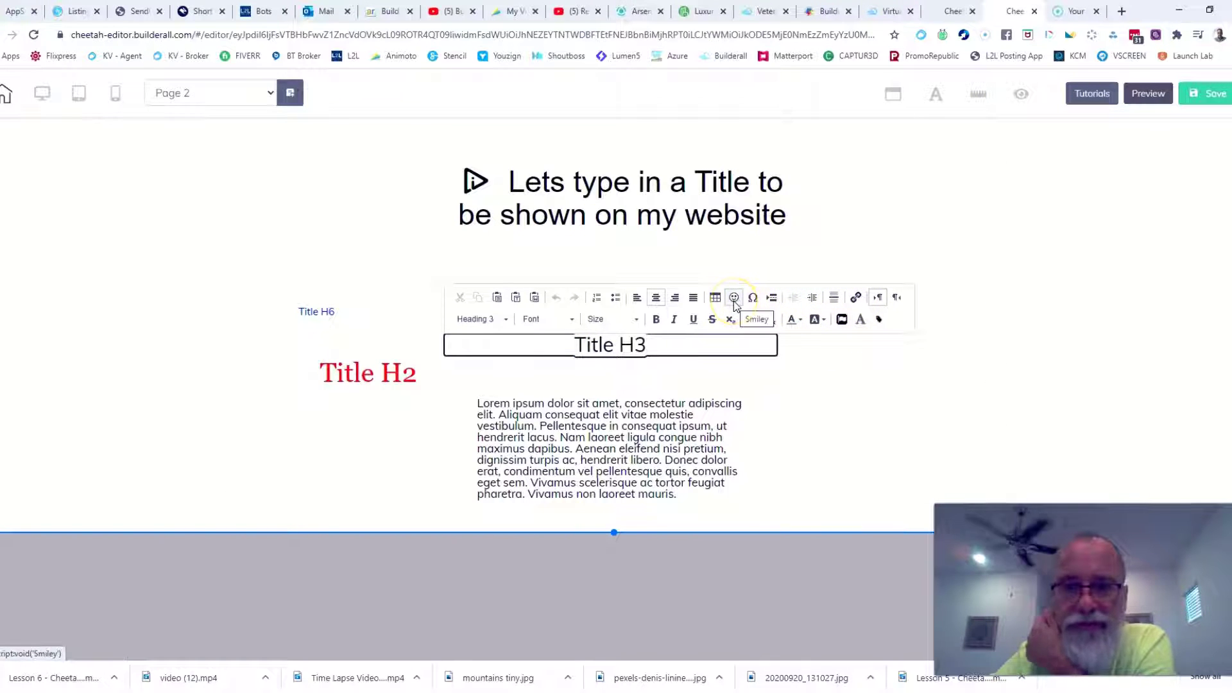
click(574, 345)
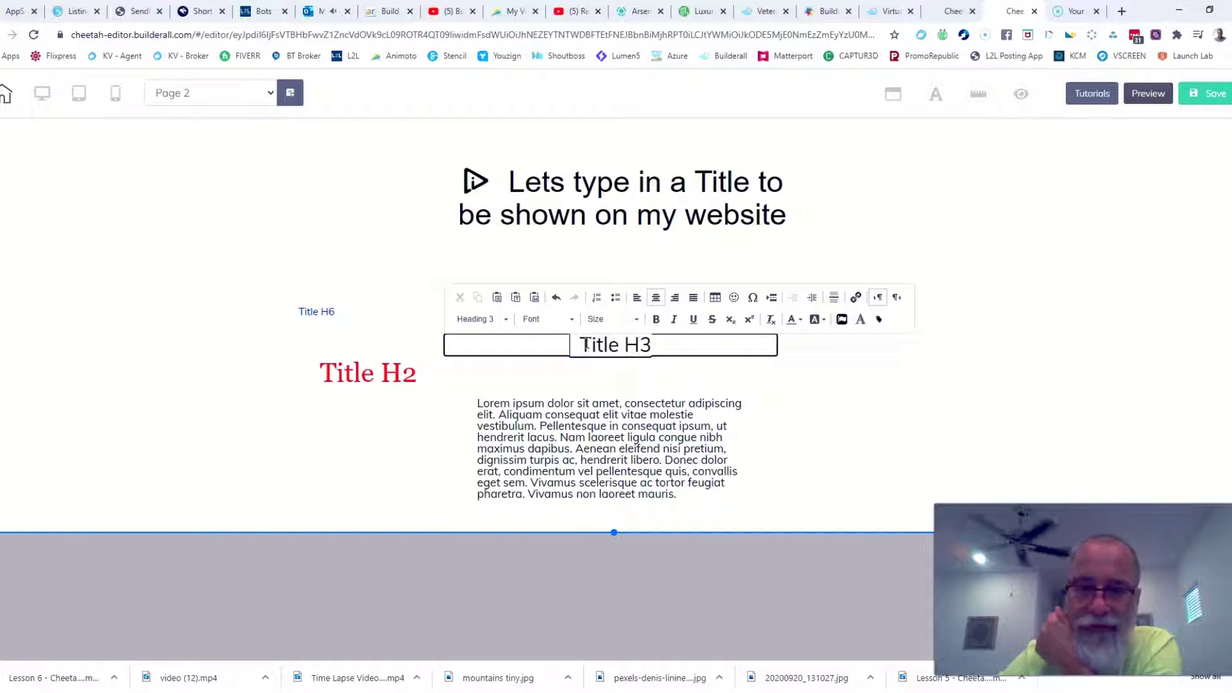
click(734, 297)
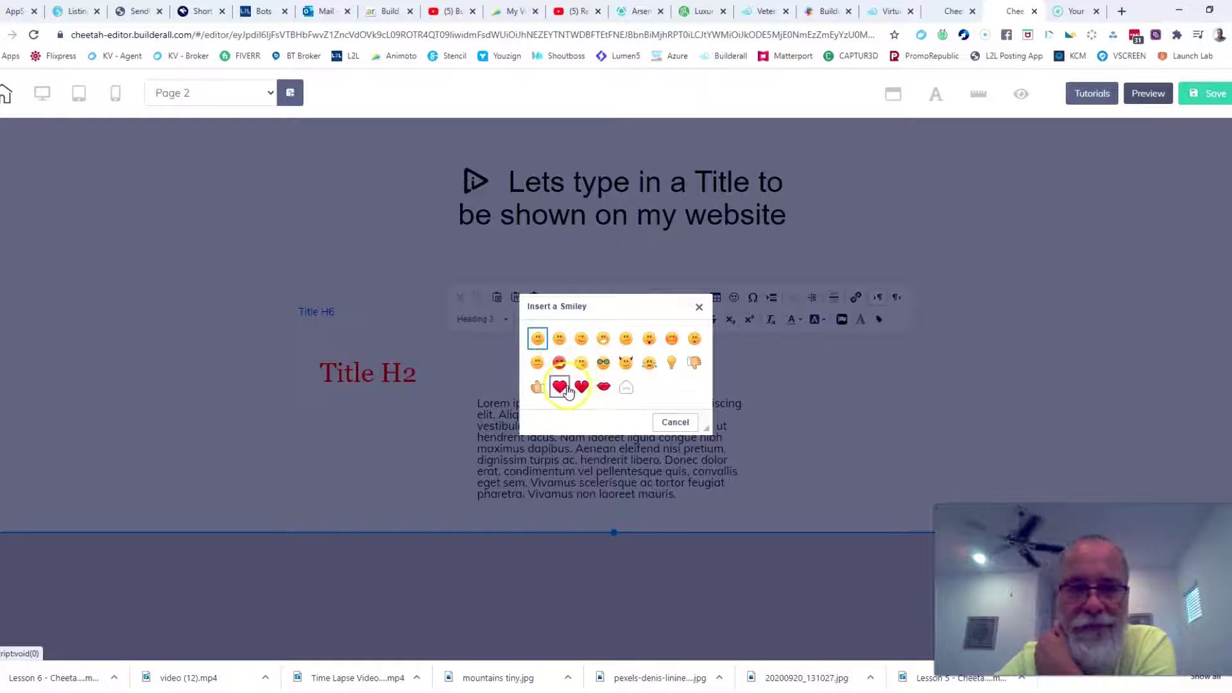
key(Return)
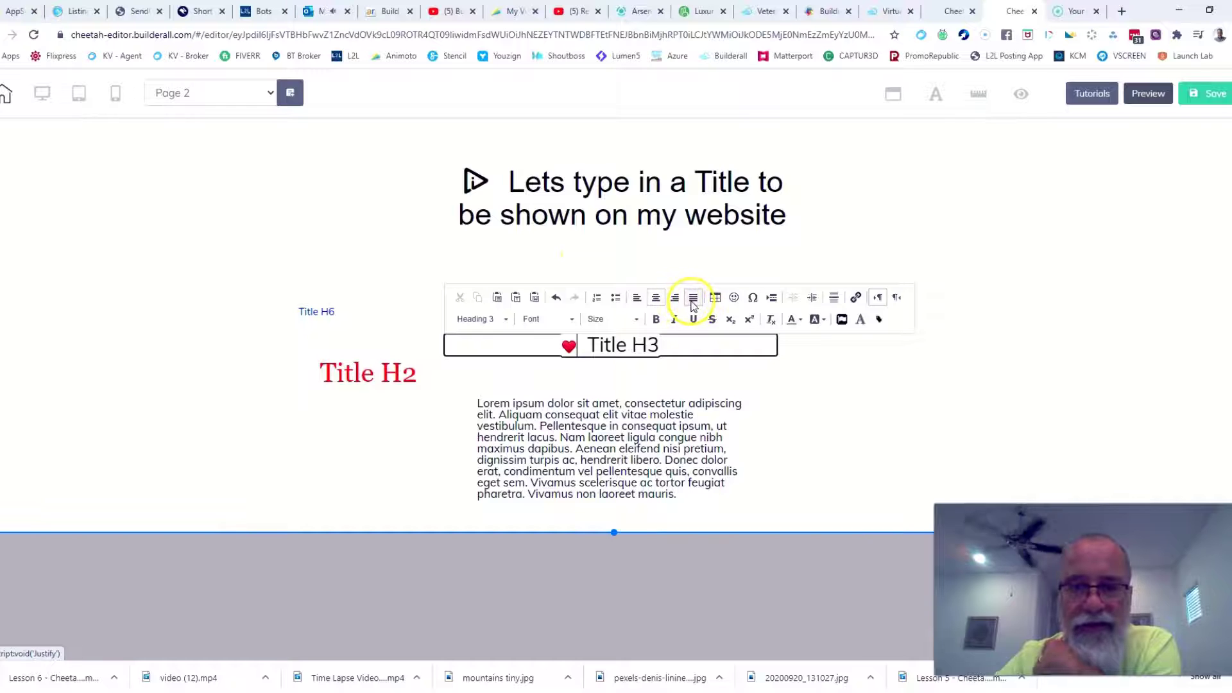
- Try centered and right alignment on the whole Lorem ipsum paragraph, and set it to justified
click(667, 458)
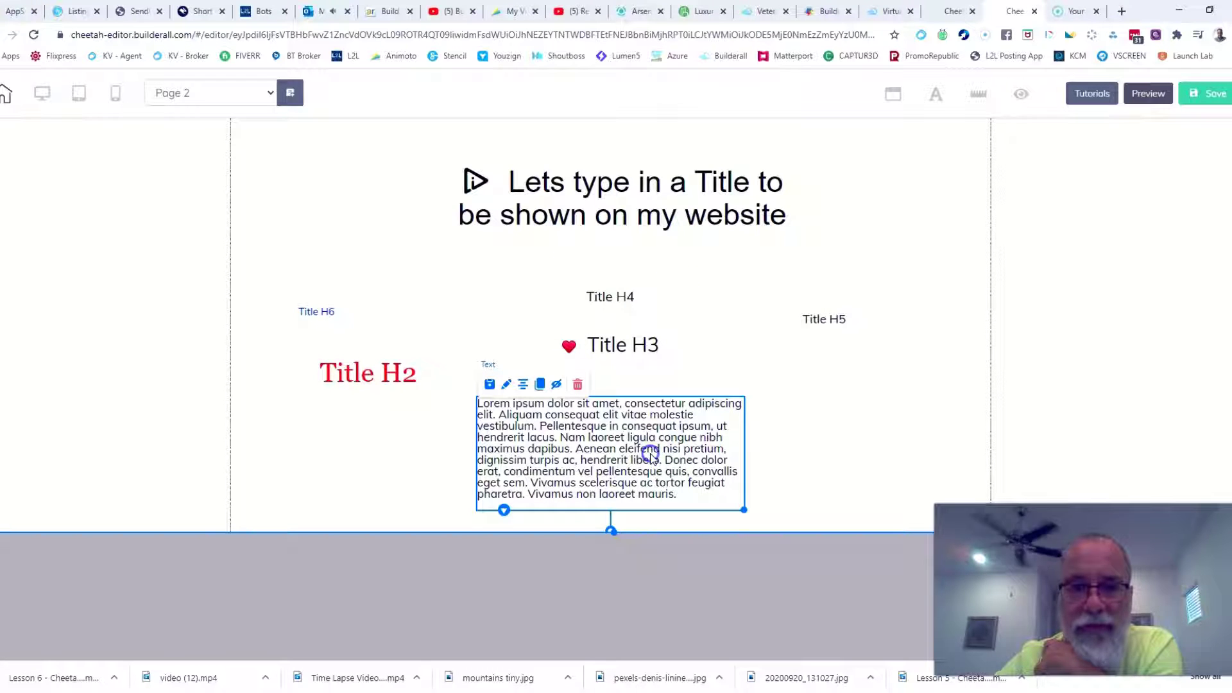
double_click(651, 455)
key(ctrl+a)
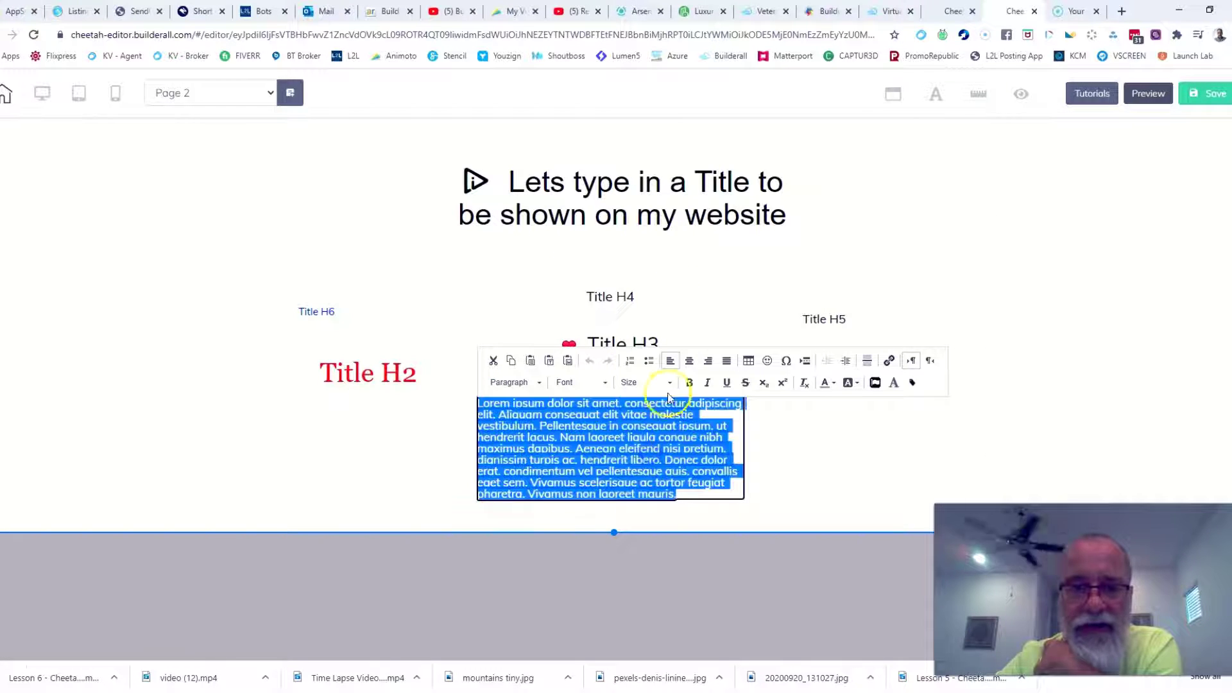
click(688, 362)
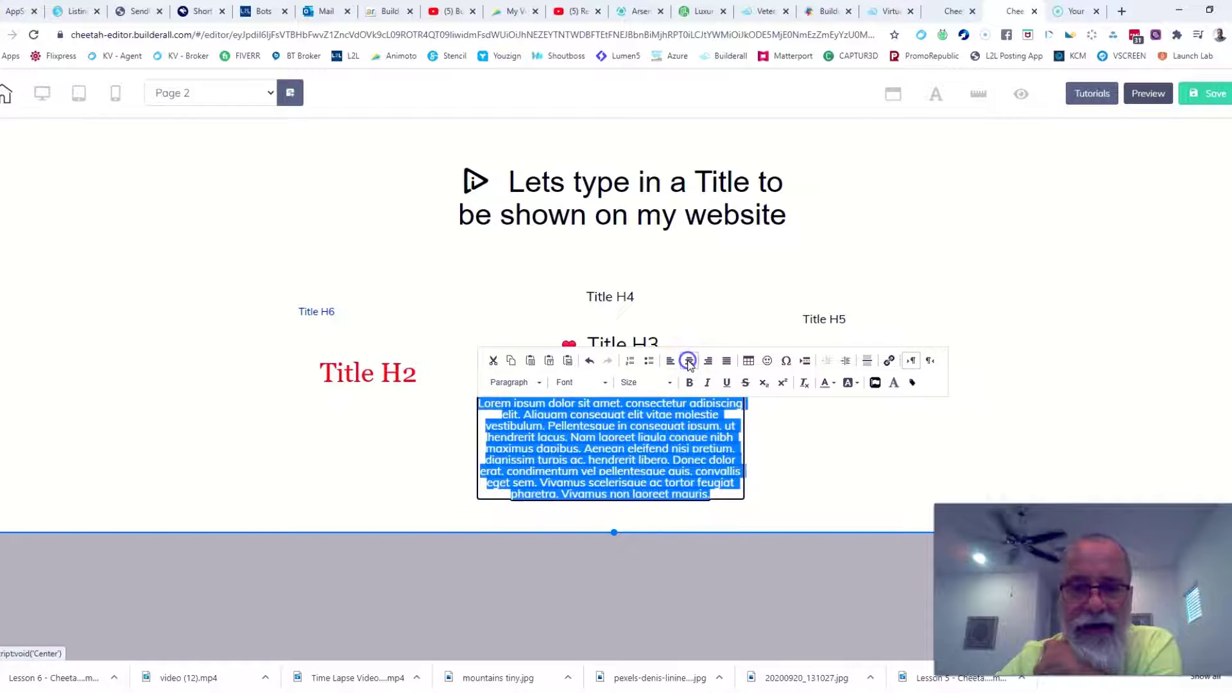
click(708, 362)
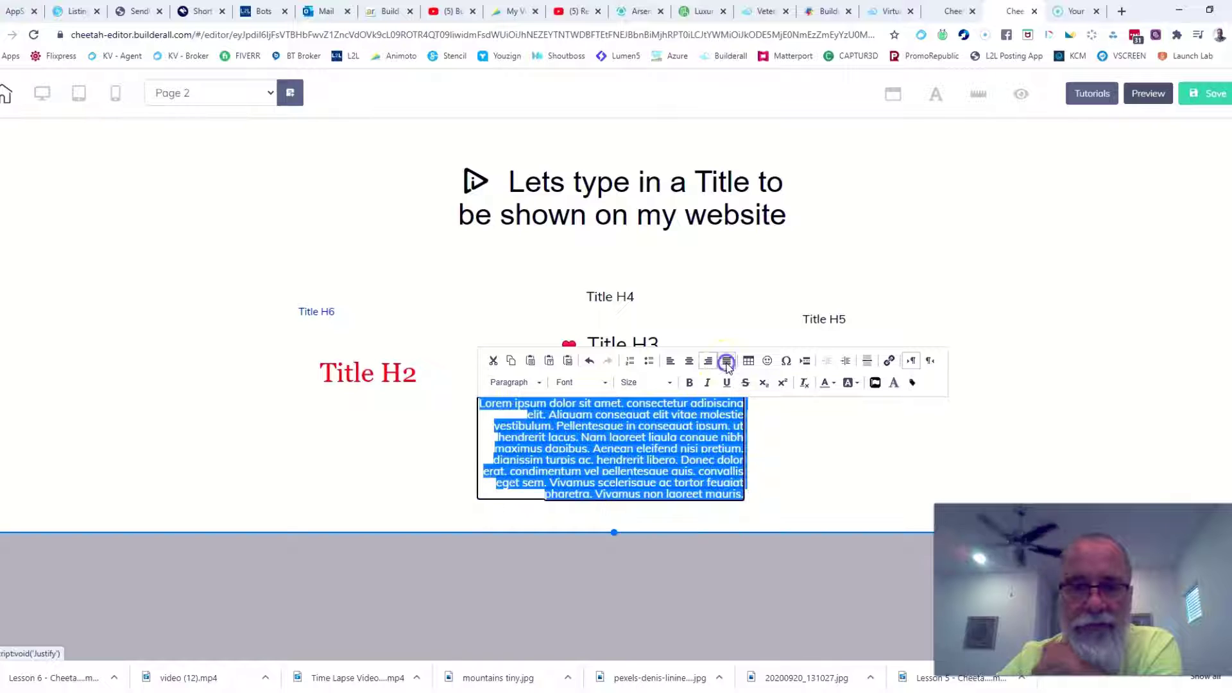
click(727, 363)
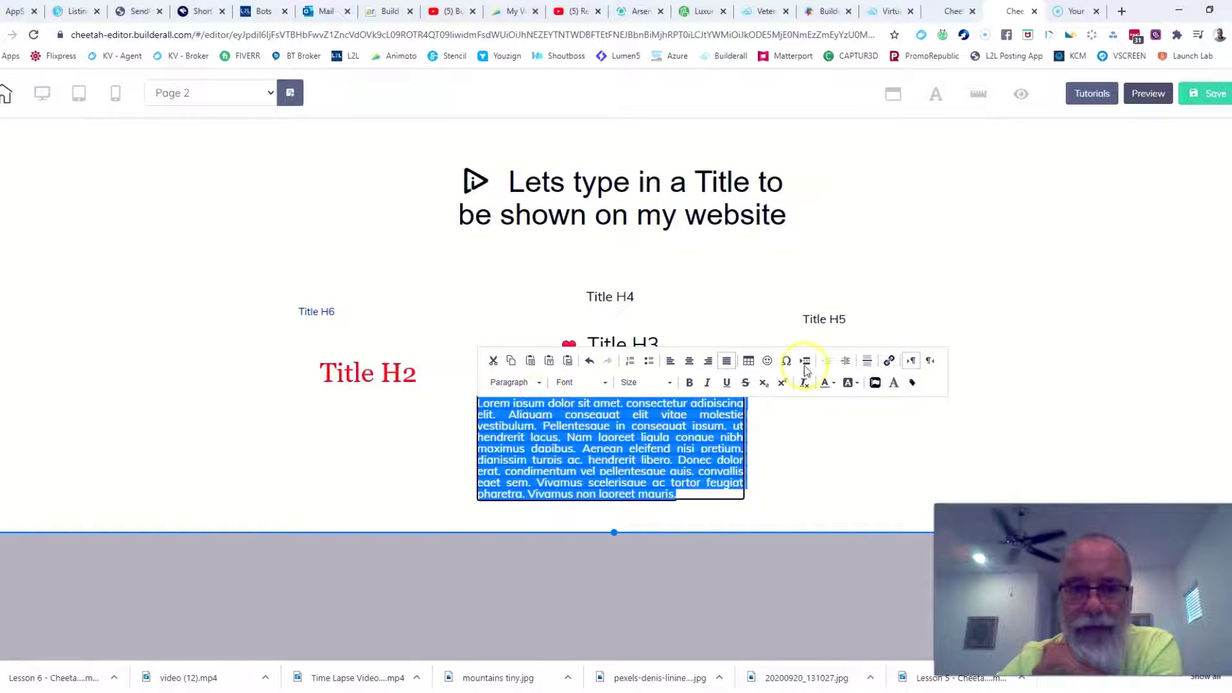
click(996, 288)
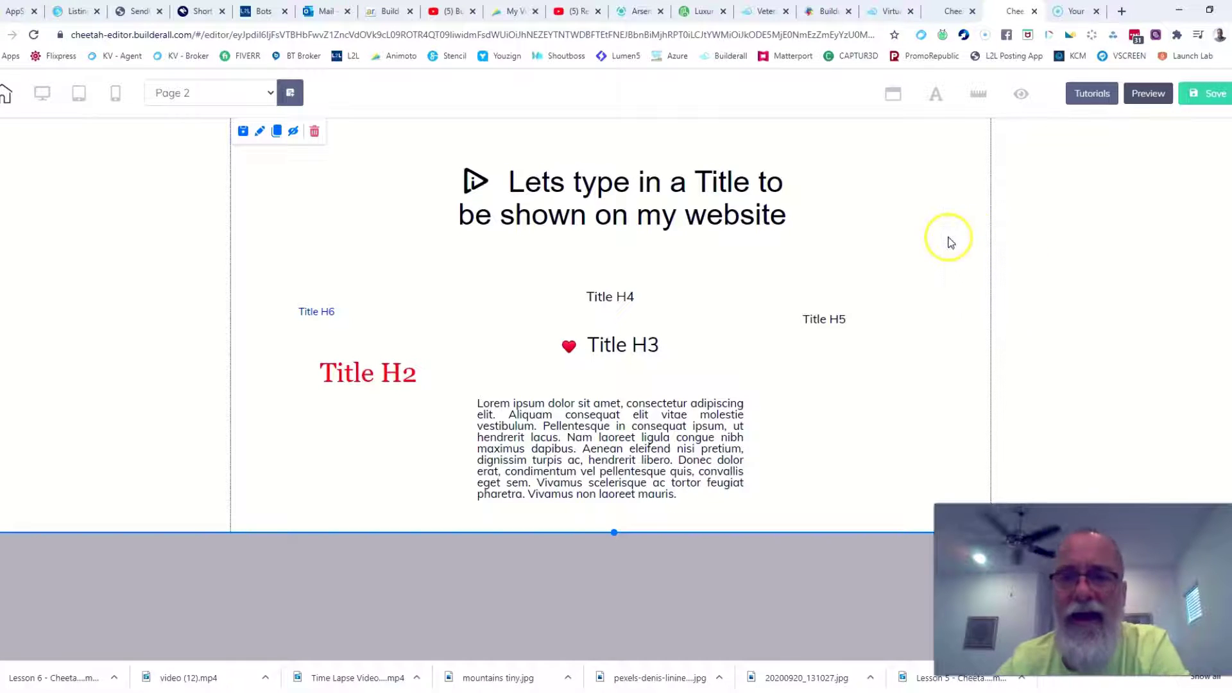
- Apply the chalkboard font to the entire H1 heading
click(605, 187)
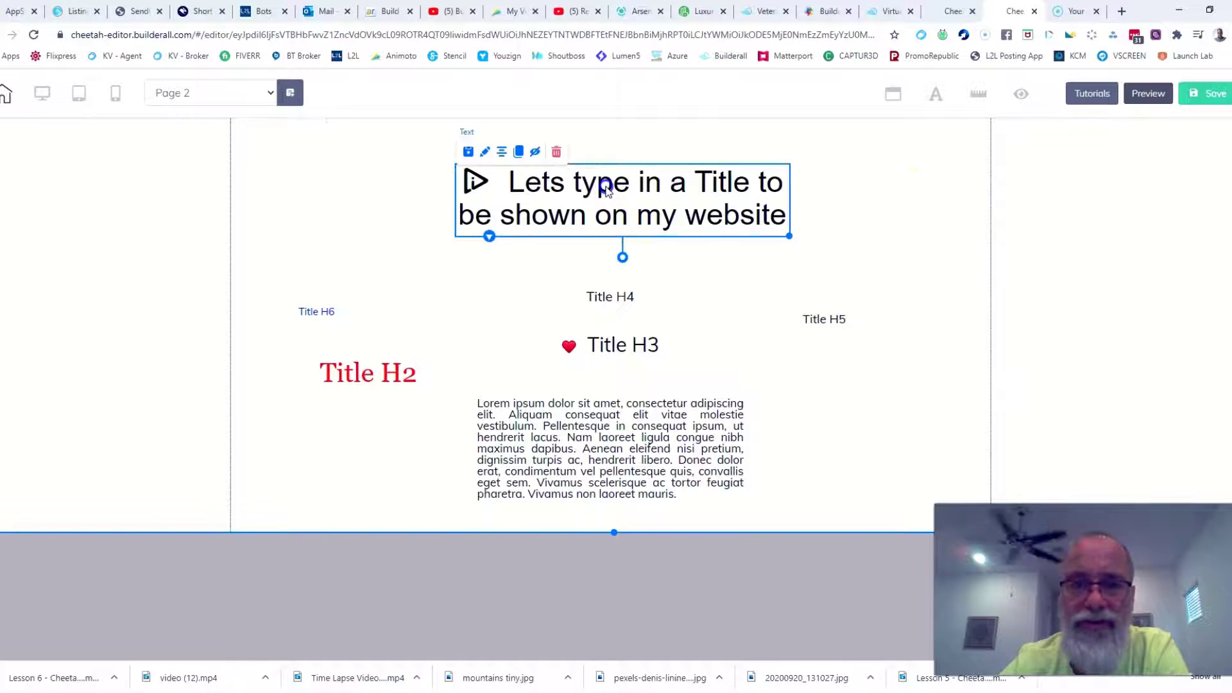
double_click(605, 187)
triple_click(606, 186)
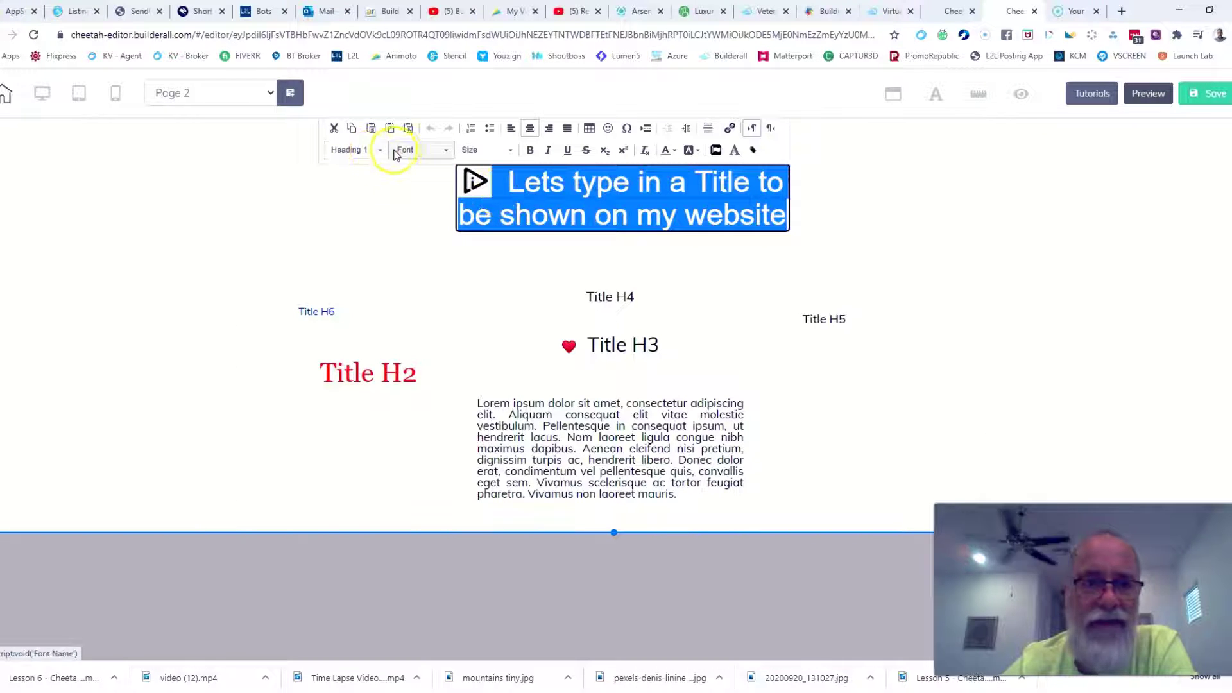
click(445, 154)
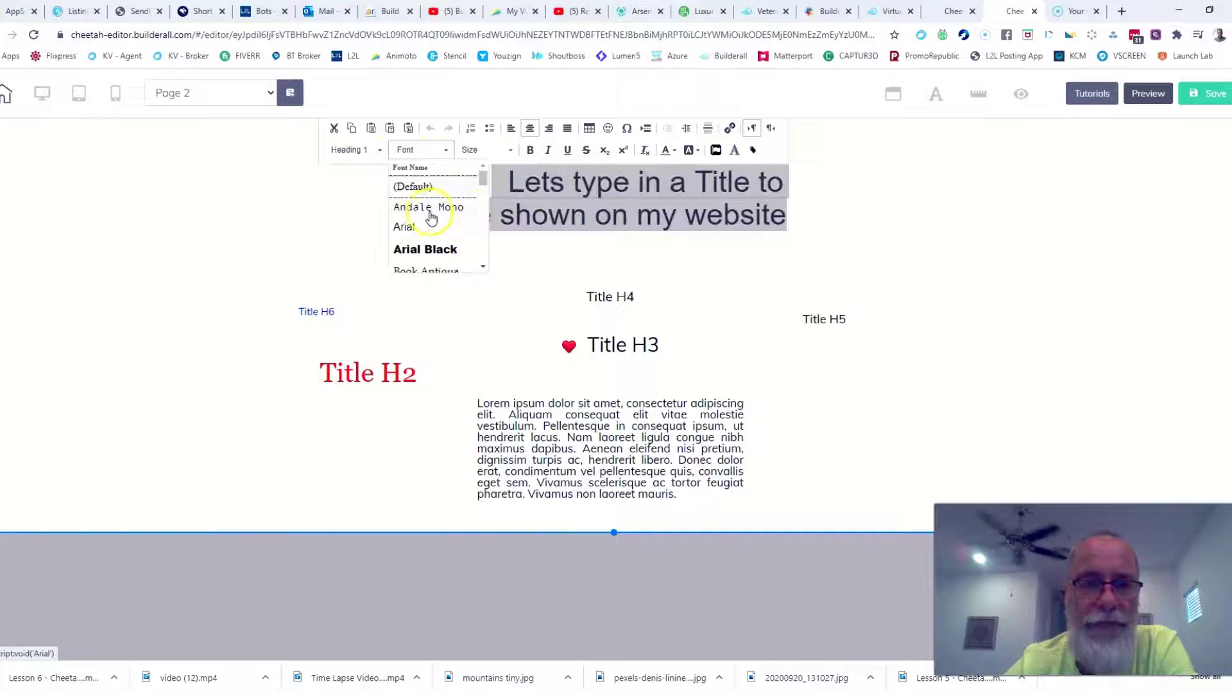
scroll(429, 212, down, 8)
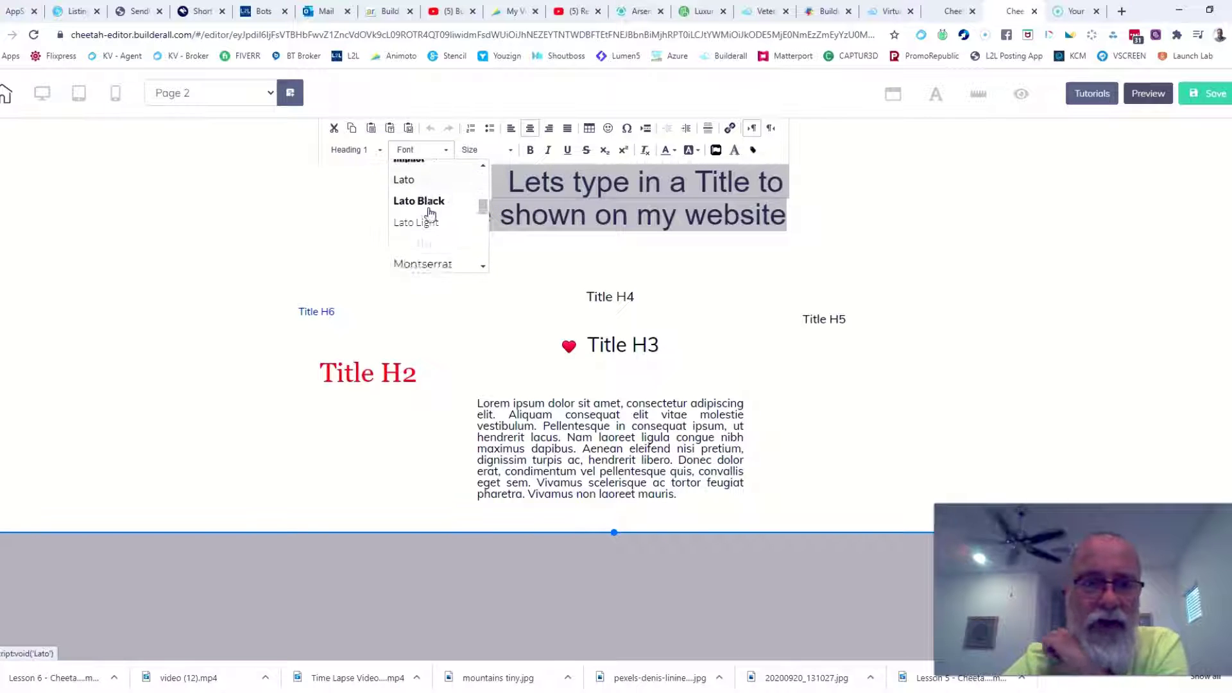
scroll(429, 209, down, 5)
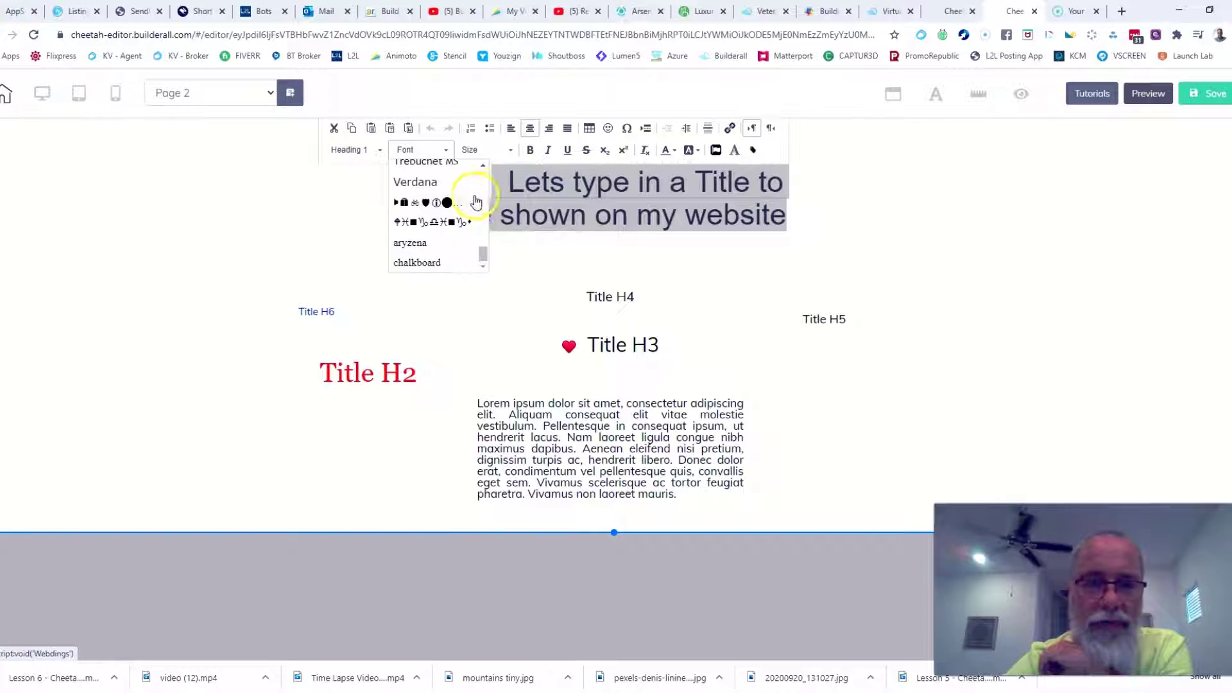
click(423, 264)
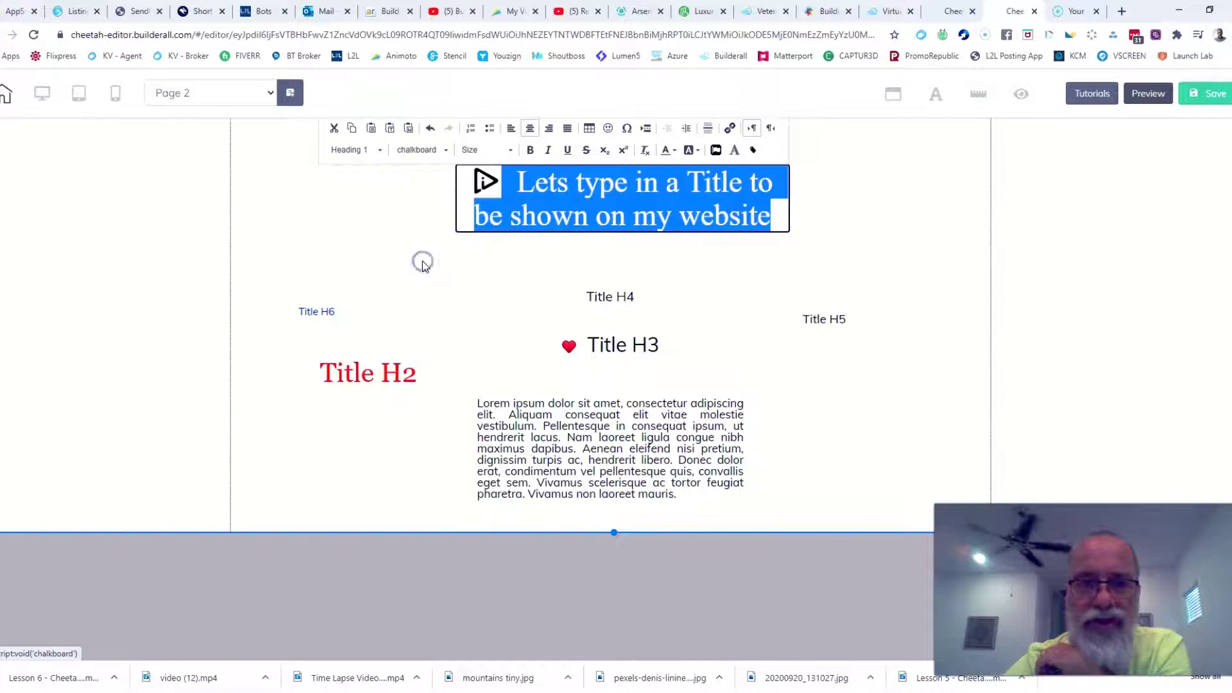
click(994, 261)
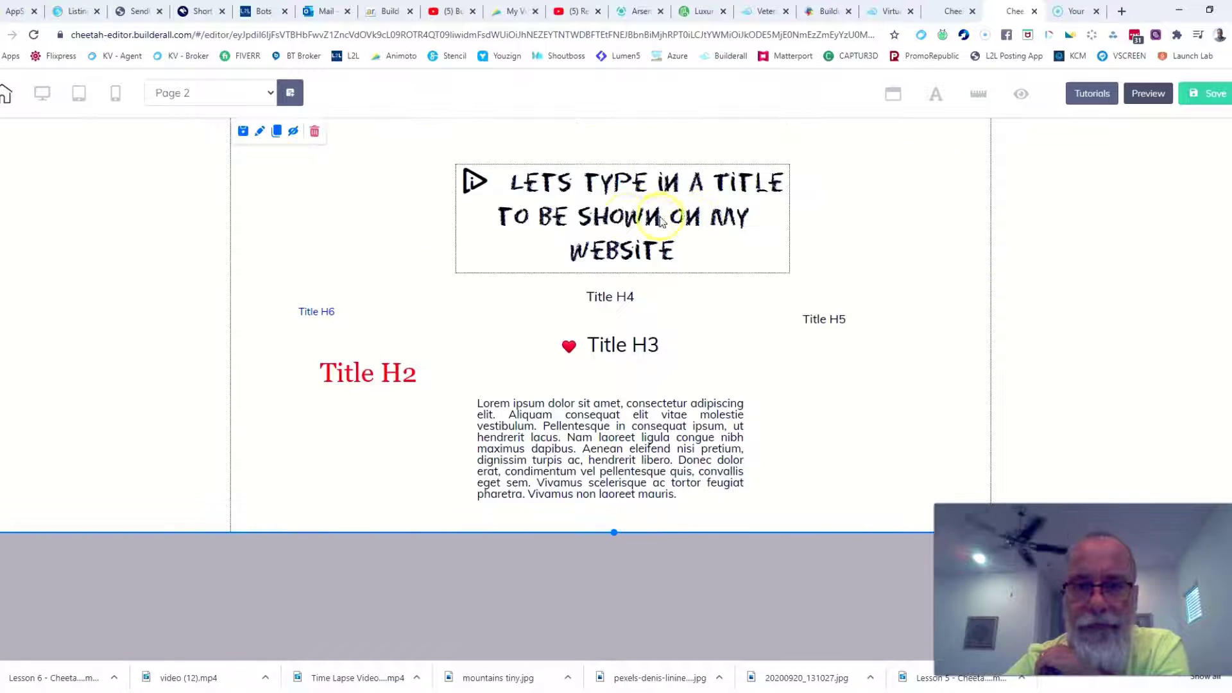
- Change the entire H1 heading's font to aryzena
click(627, 218)
double_click(627, 219)
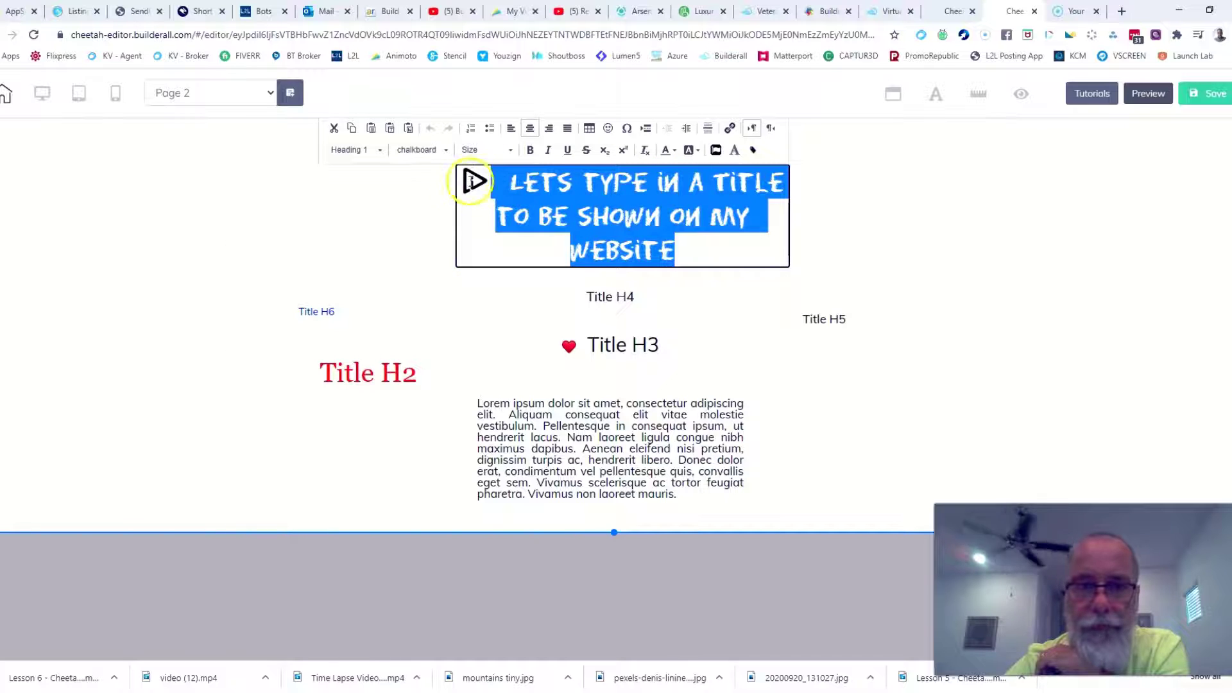
click(446, 150)
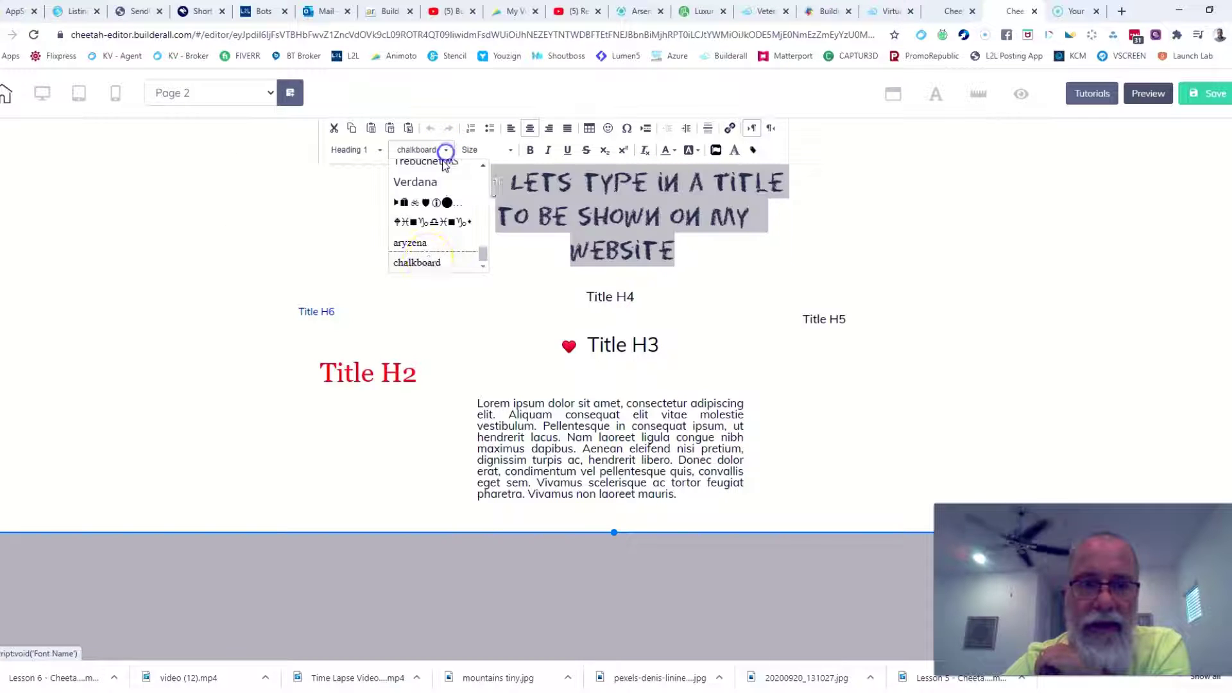
click(420, 244)
click(941, 269)
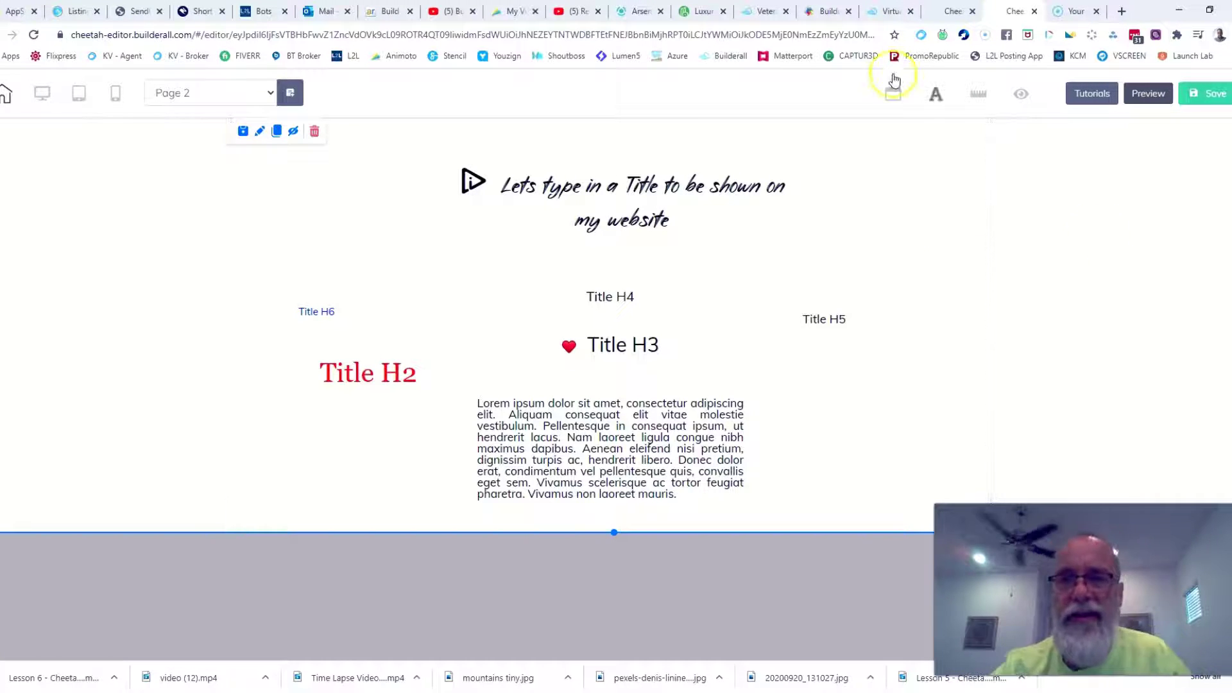
- Examine the site fonts settings for Title H1 and Title H2, including the available font families, and close them
click(935, 97)
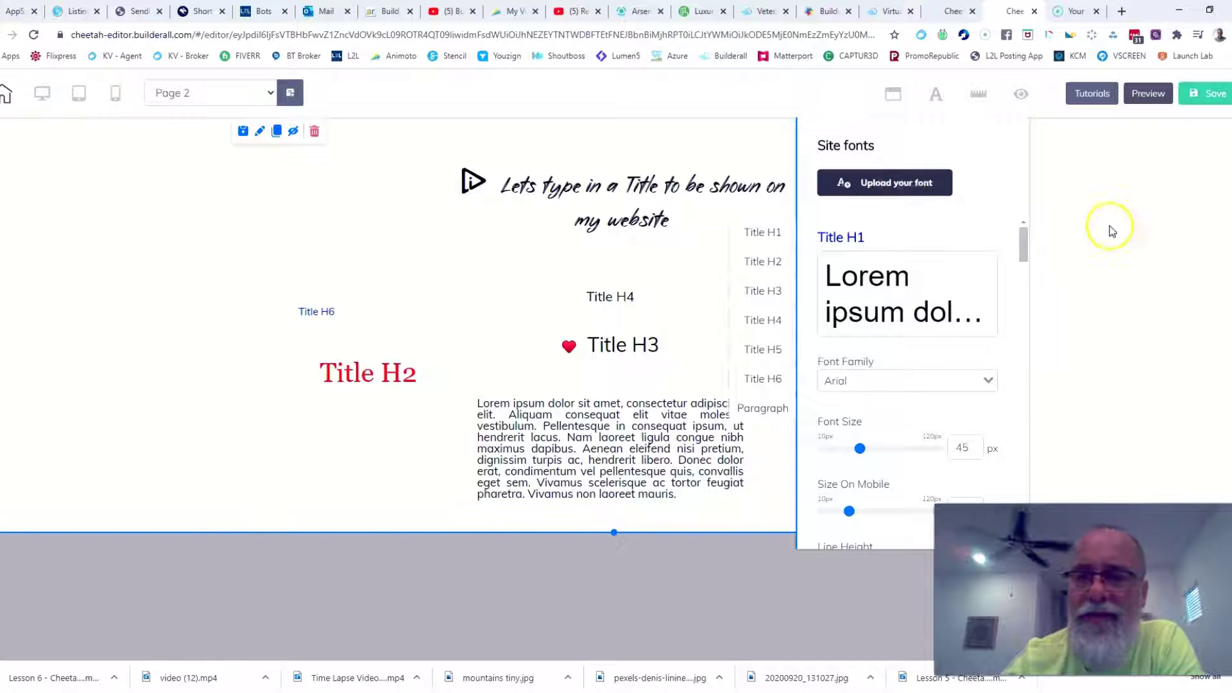
click(984, 385)
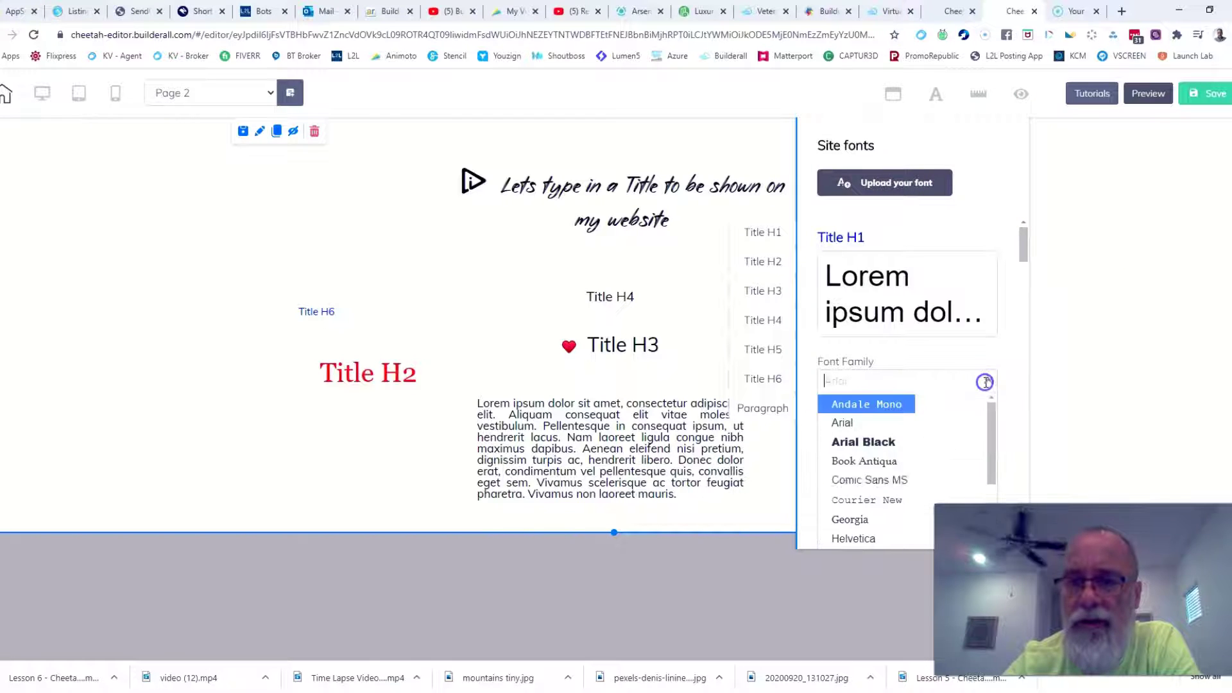
scroll(940, 415, down, 12)
scroll(930, 430, up, 3)
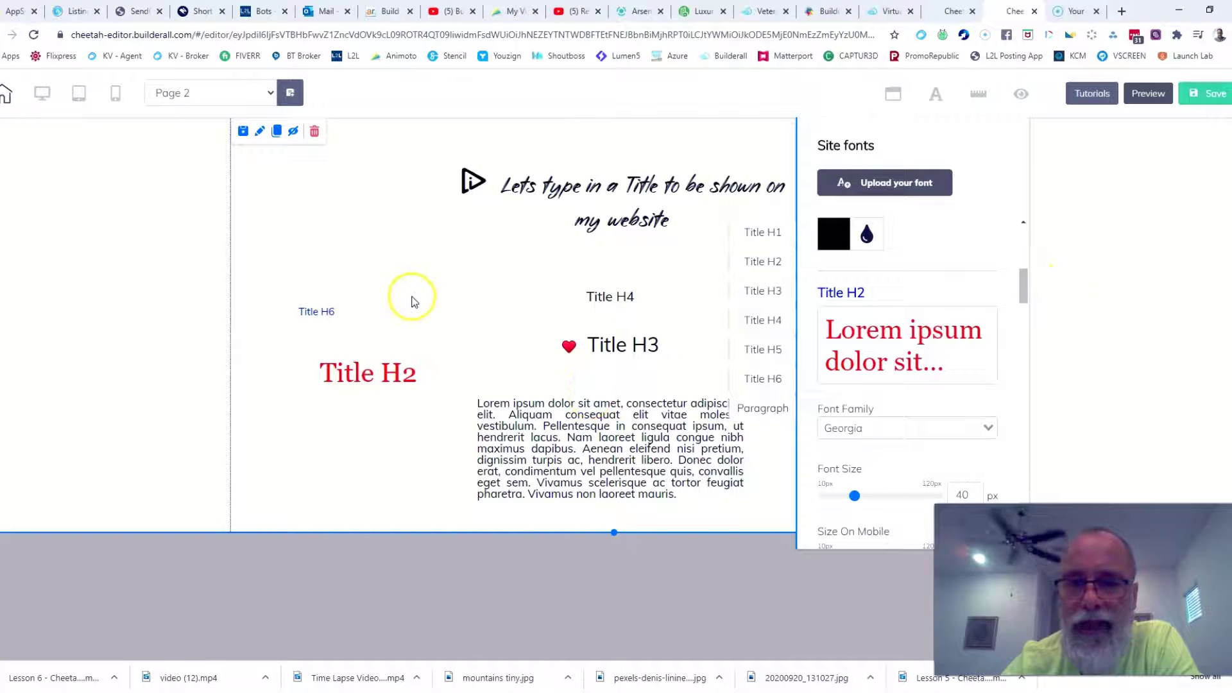
click(936, 94)
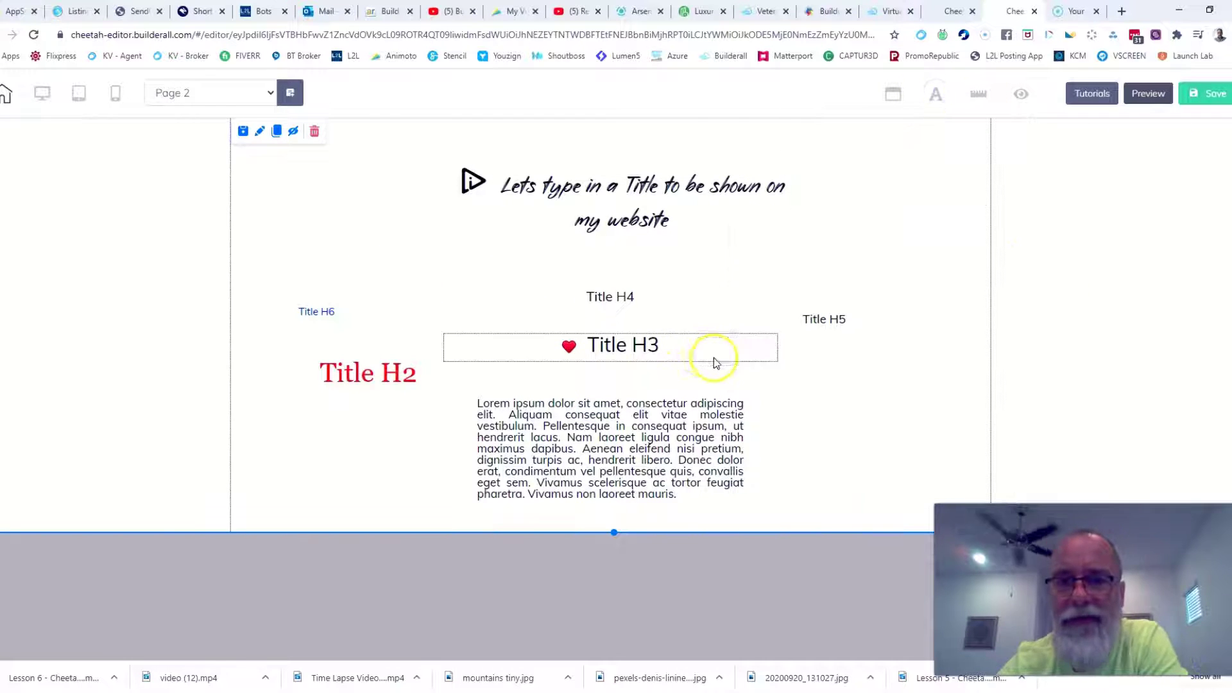
- Move the Title H5 heading to the upper-left area of the page, above Title H6 and Title H2
click(827, 320)
click(824, 320)
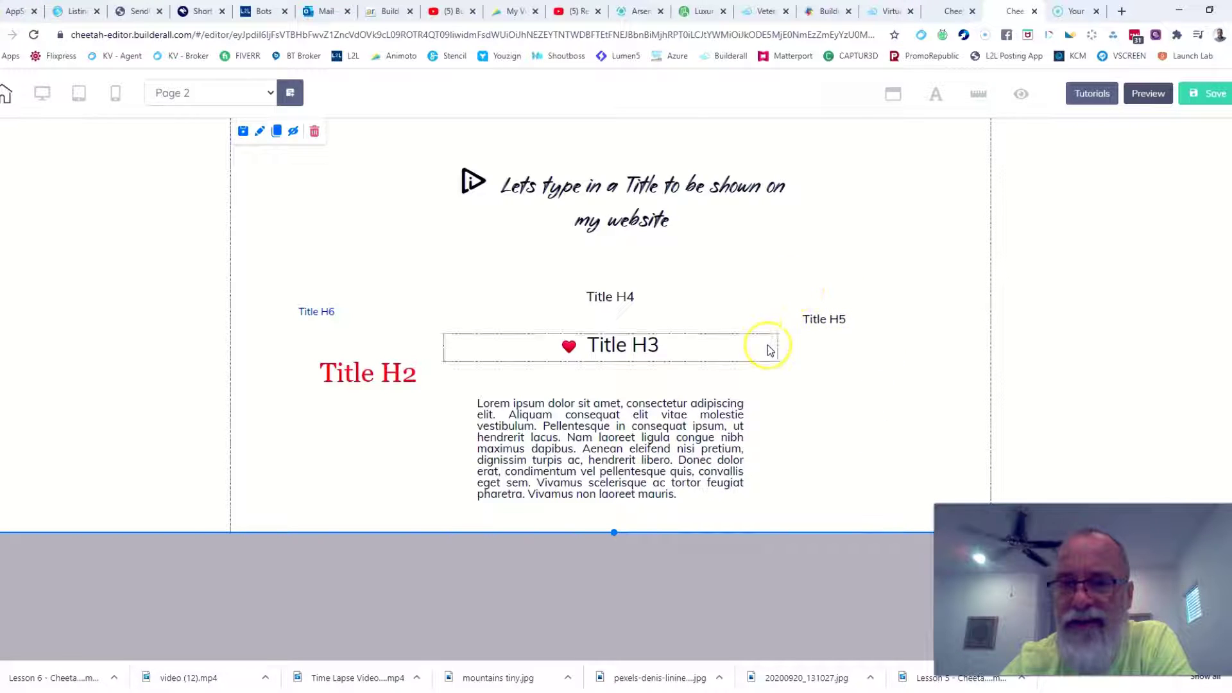
drag(816, 329, 408, 243)
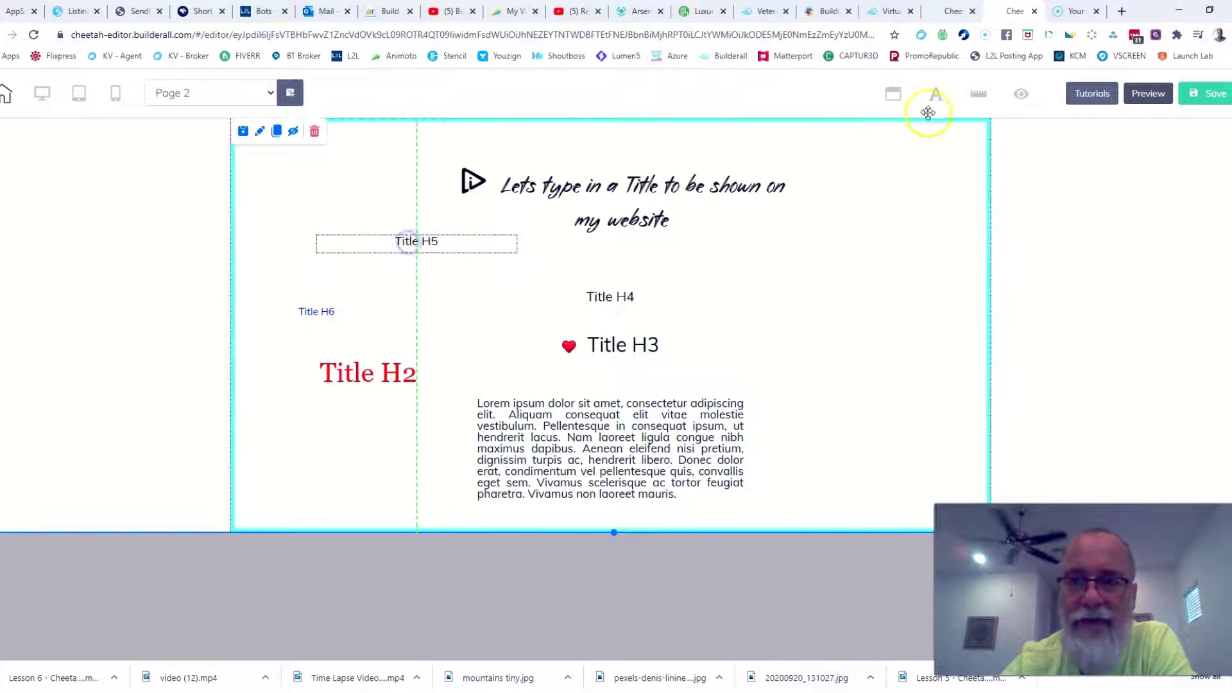
- Set the Title H5 site font size to 25 px and close the site fonts settings
click(937, 96)
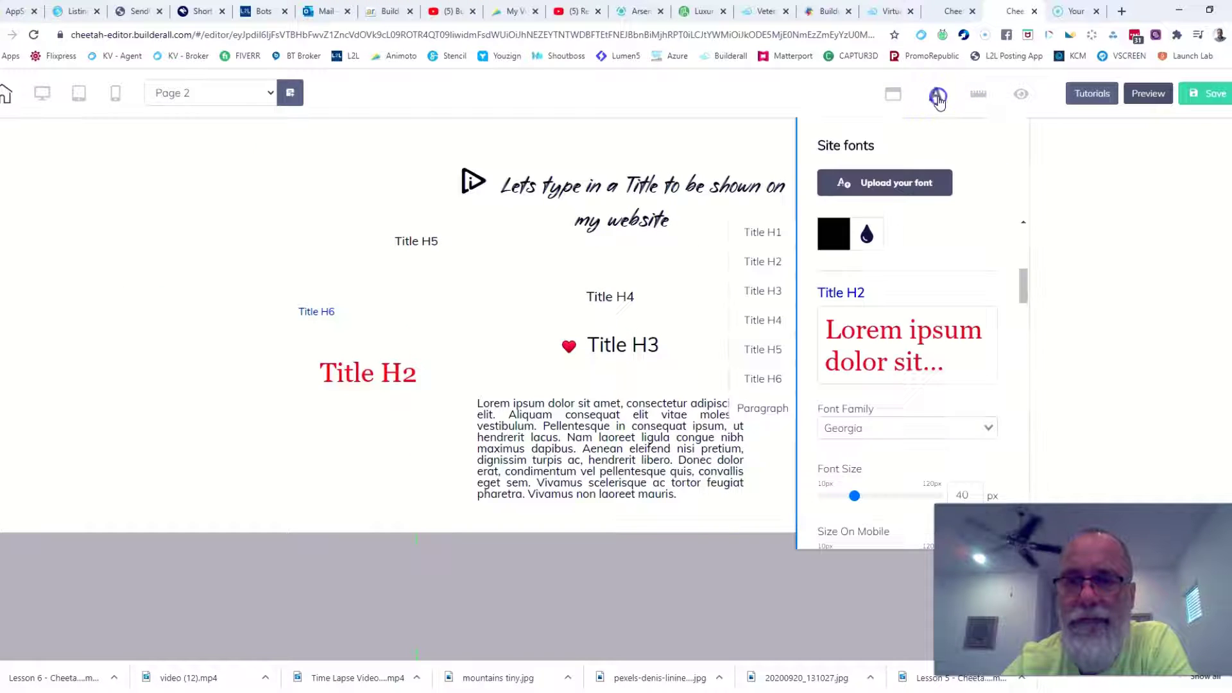
click(762, 349)
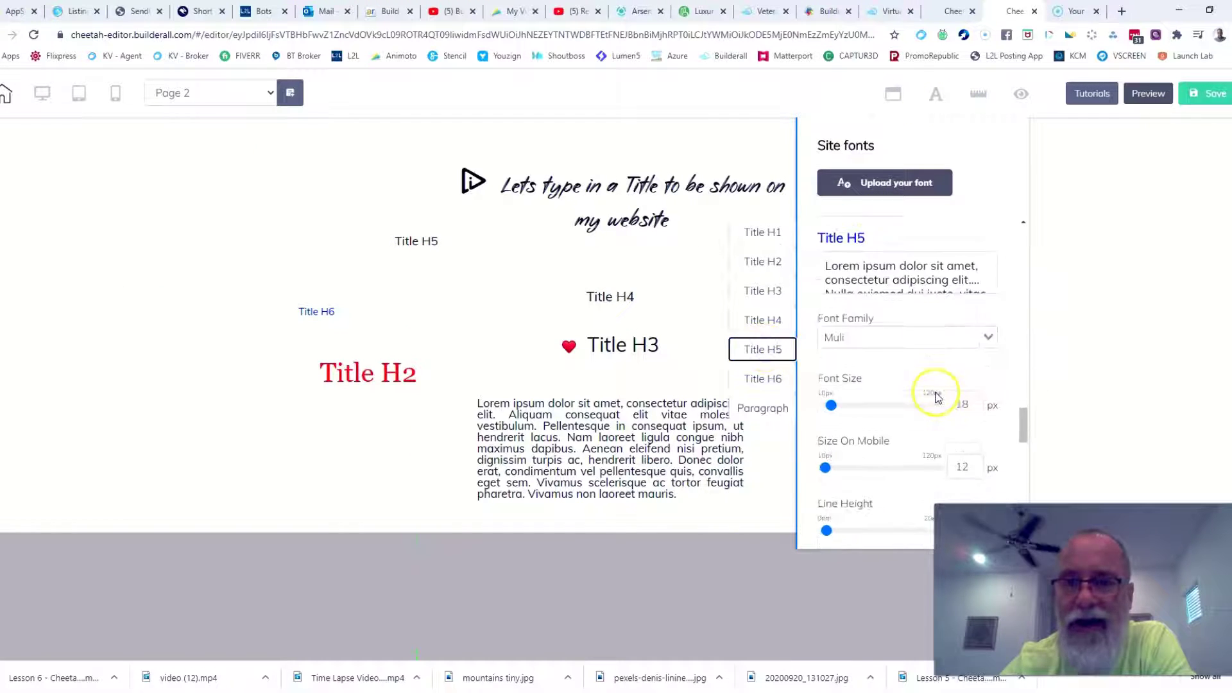
click(976, 385)
click(976, 385)
click(976, 384)
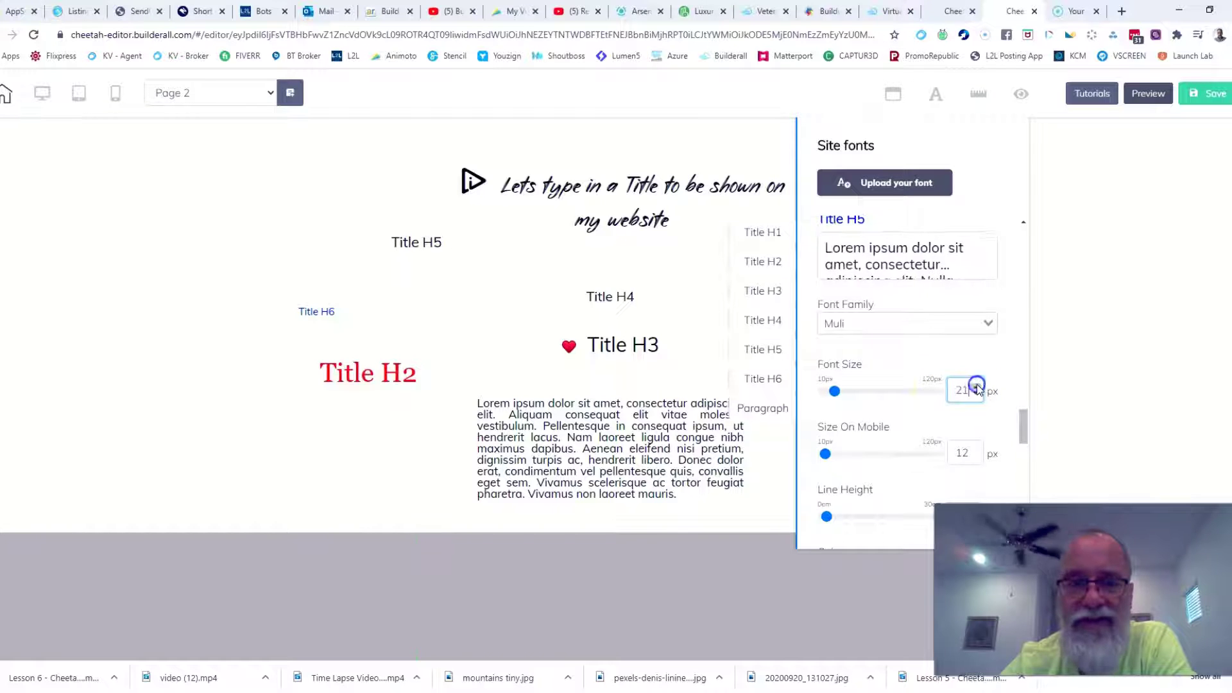
click(976, 385)
click(976, 385)
click(976, 385)
click(975, 387)
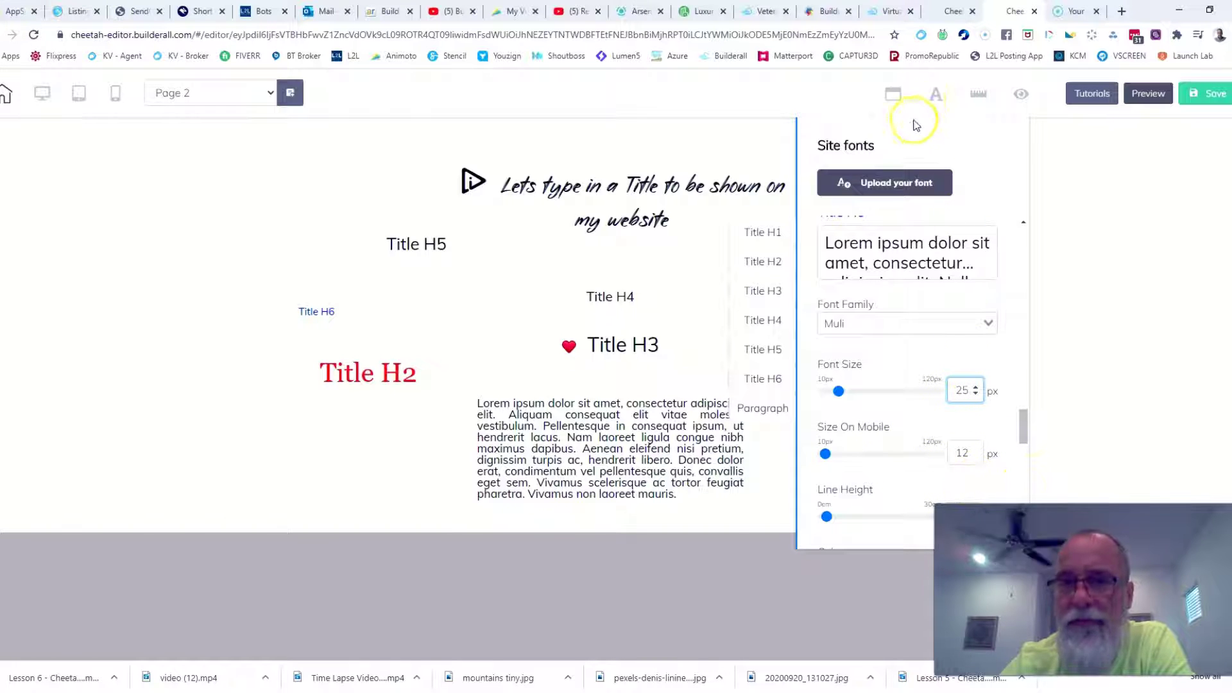
click(933, 95)
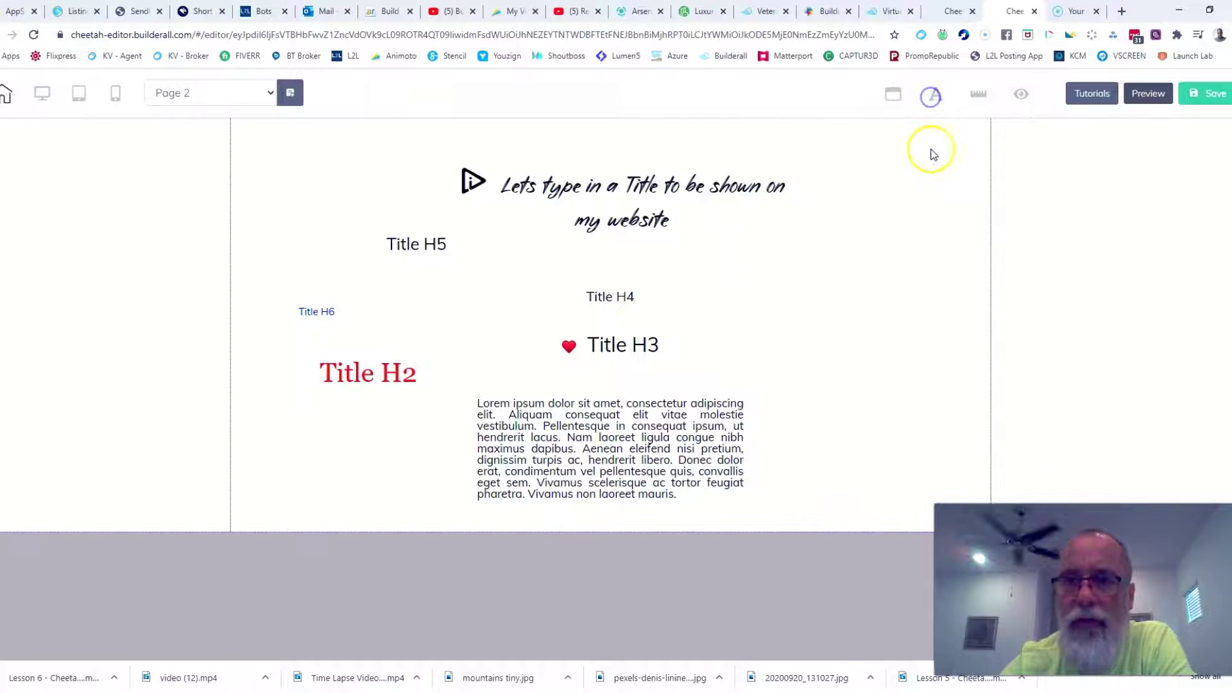
- In the mobile view, set the Title H5 site font's size on mobile to 21 px
click(115, 95)
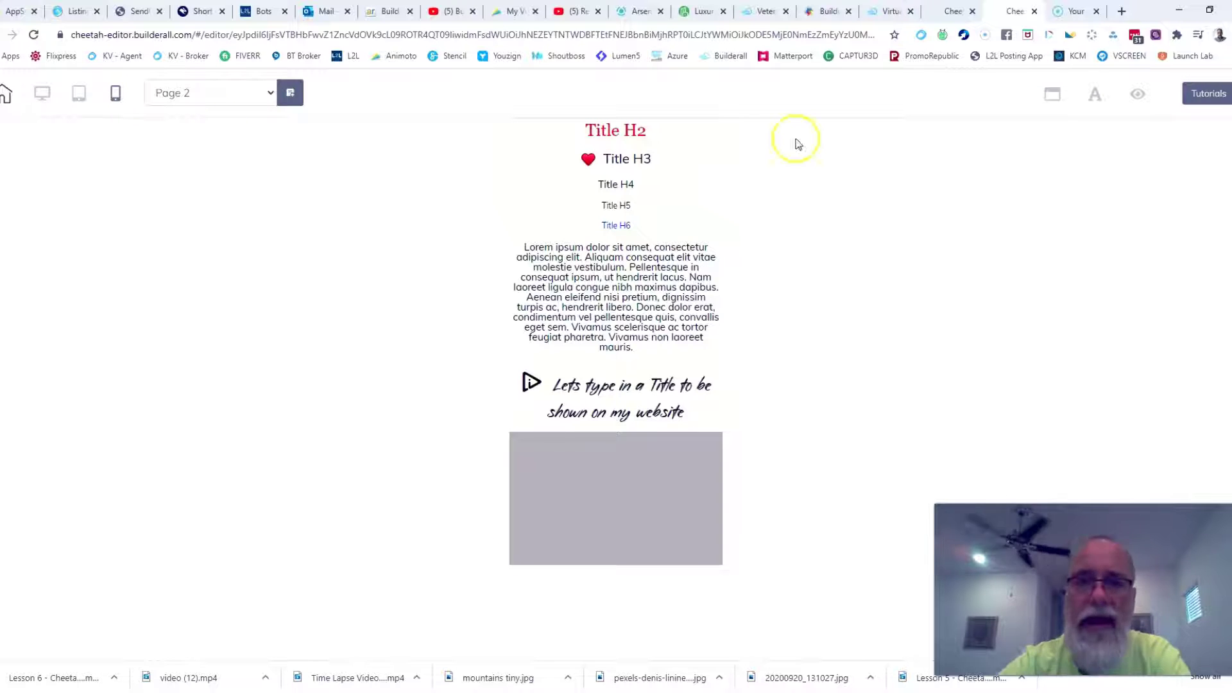
click(1092, 94)
click(927, 349)
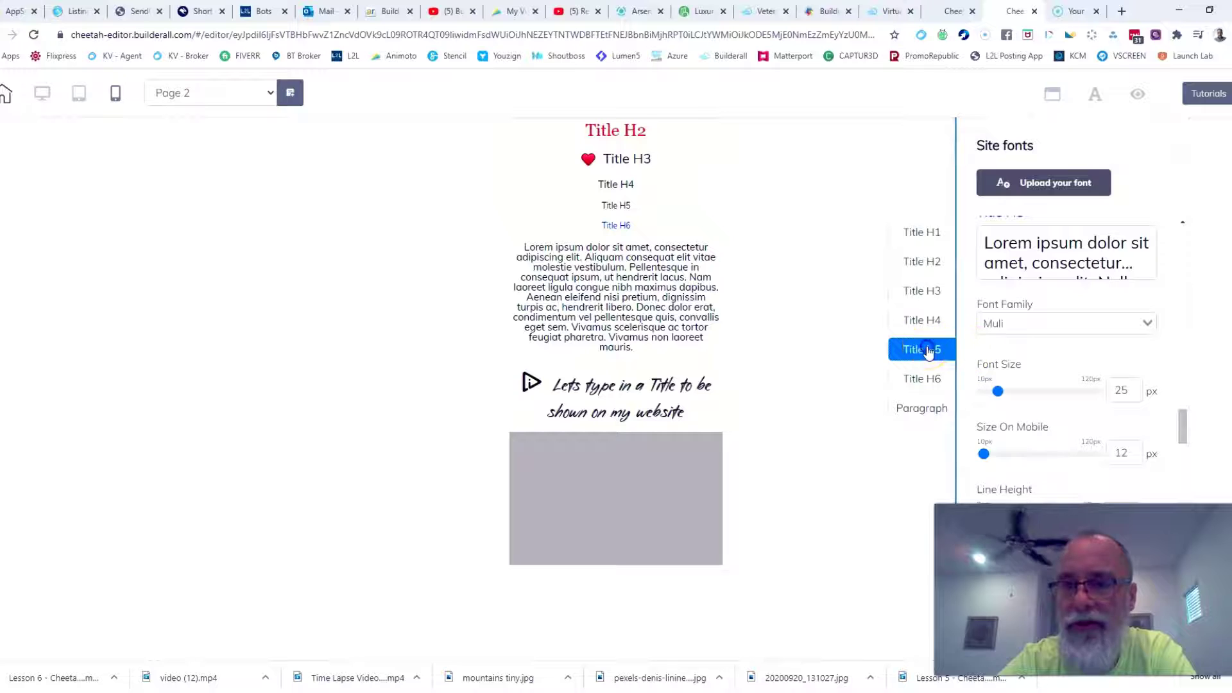
scroll(1135, 404, down, 3)
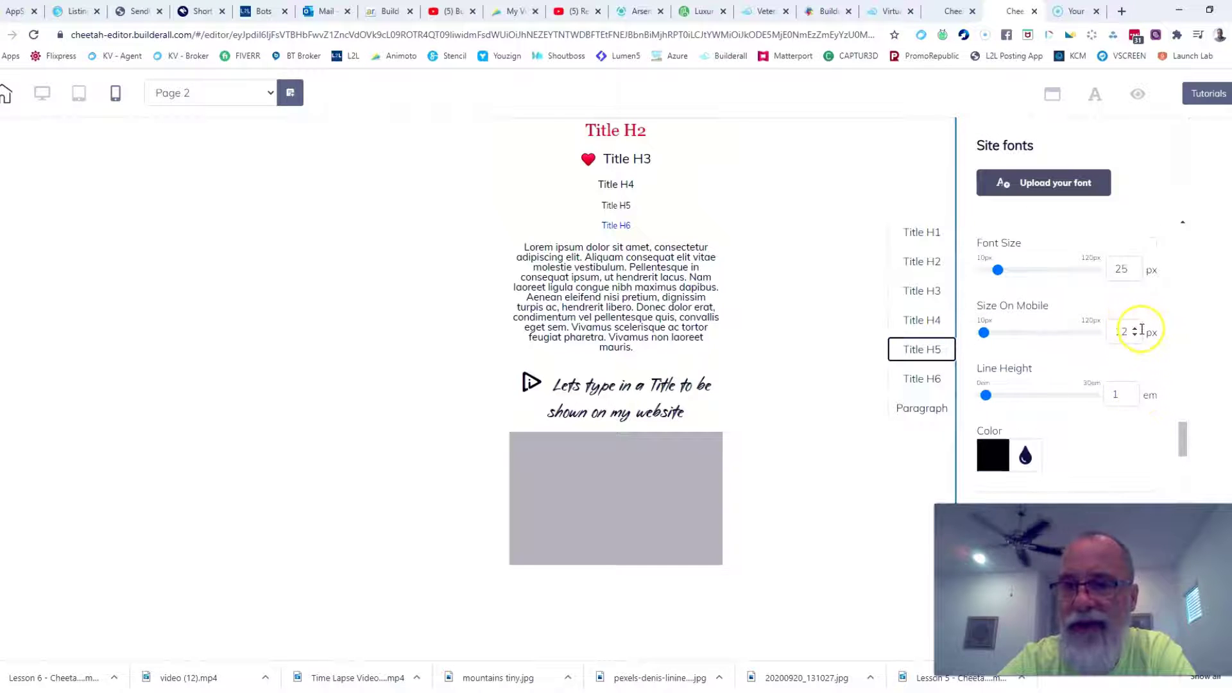
click(1136, 330)
click(1136, 331)
click(1135, 330)
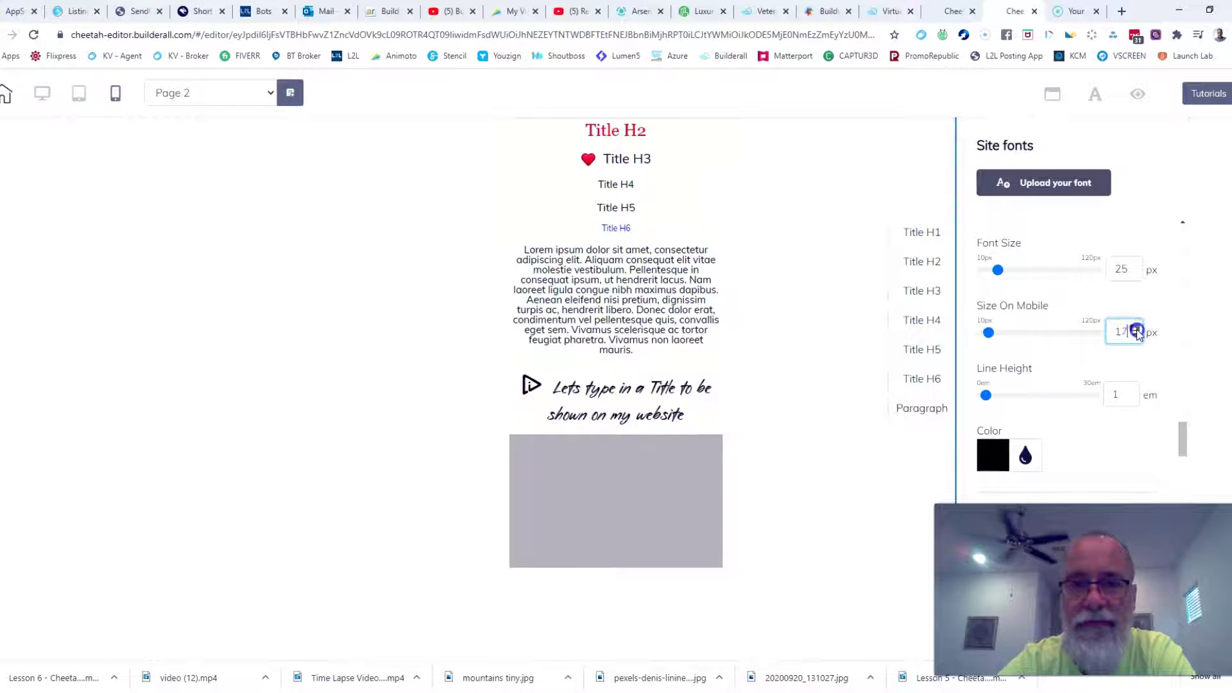
click(1135, 331)
click(1135, 329)
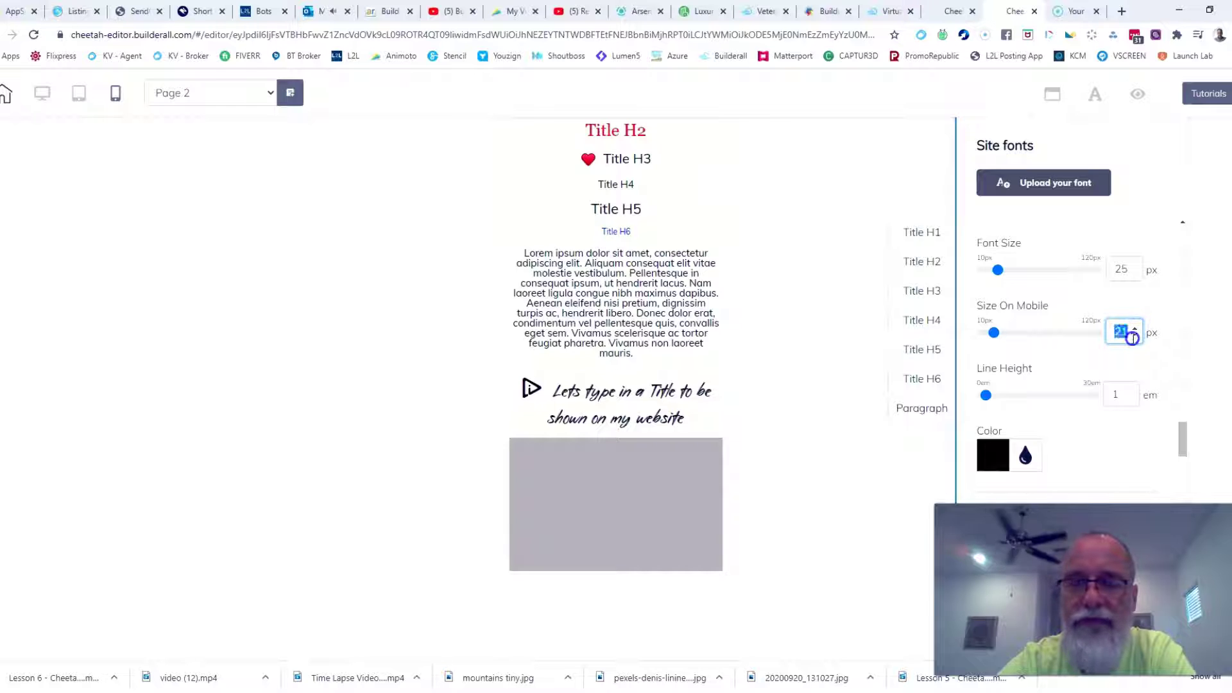
- Return to the desktop view, shift the paragraph block left, and increase the Paragraph site font's line height
click(42, 95)
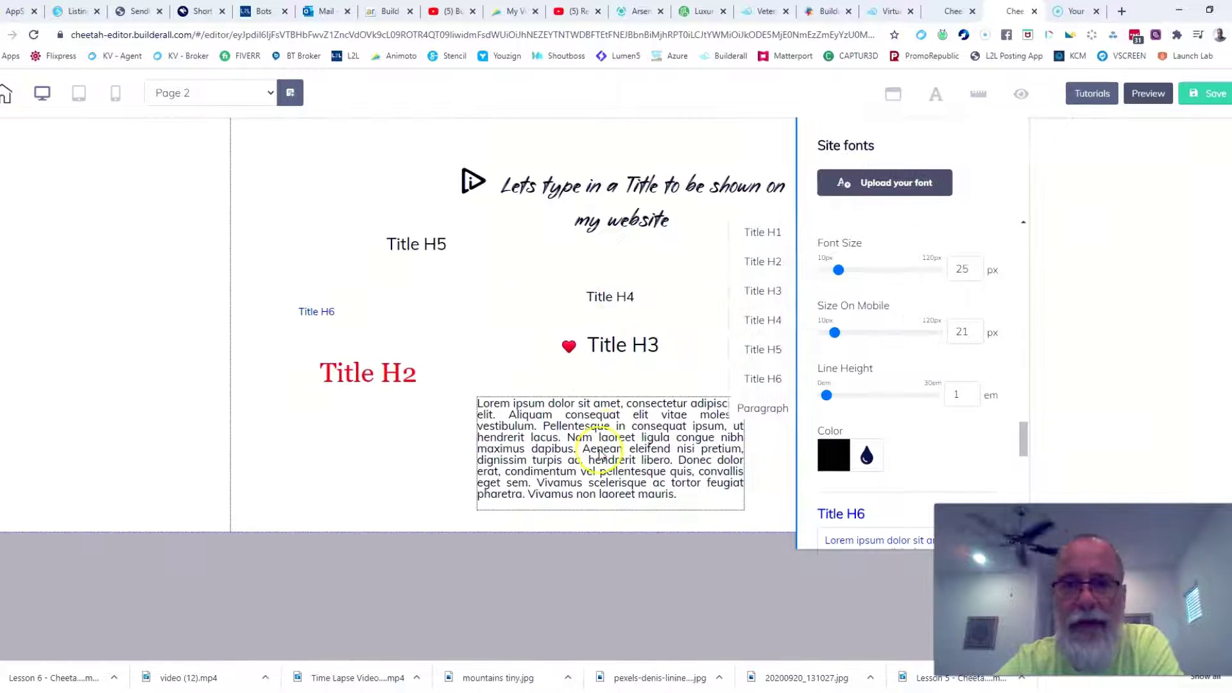
scroll(902, 308, down, 7)
click(780, 408)
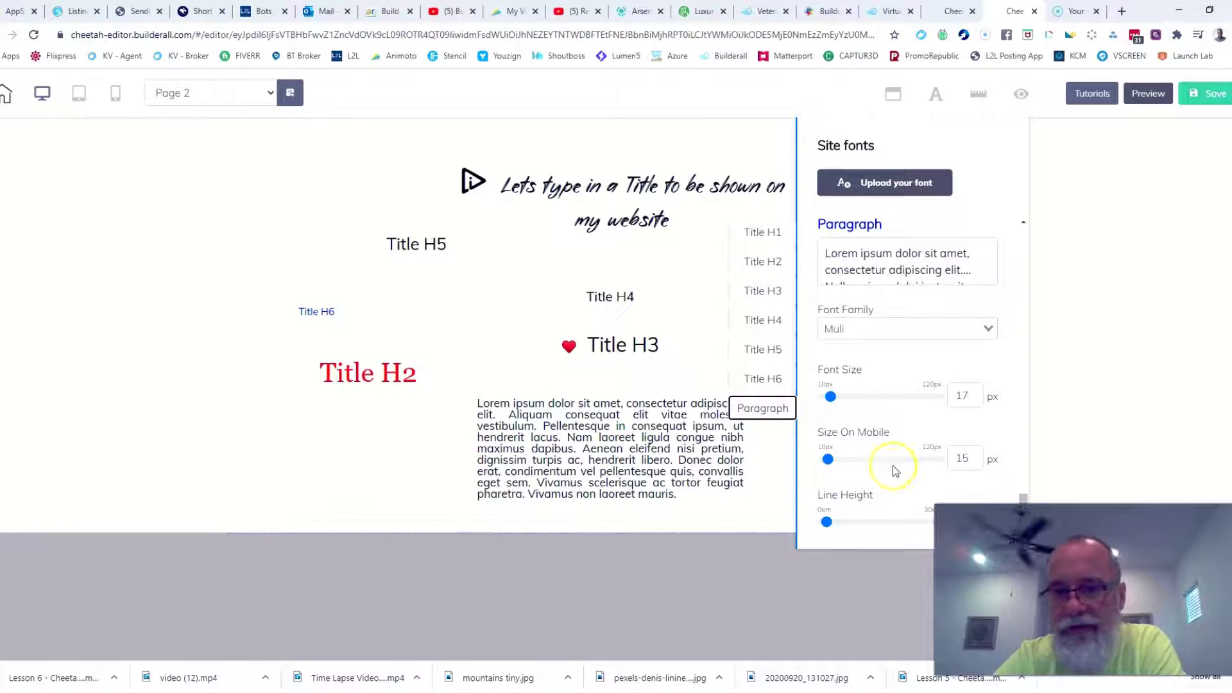
drag(594, 438, 501, 440)
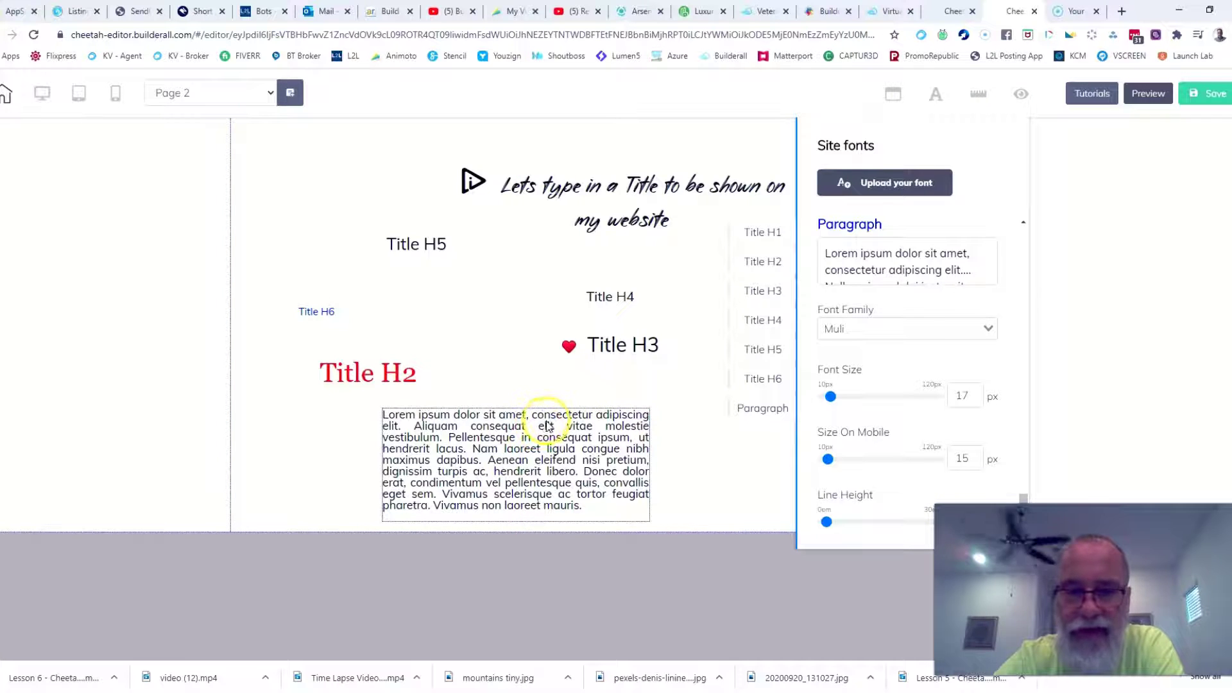
click(977, 518)
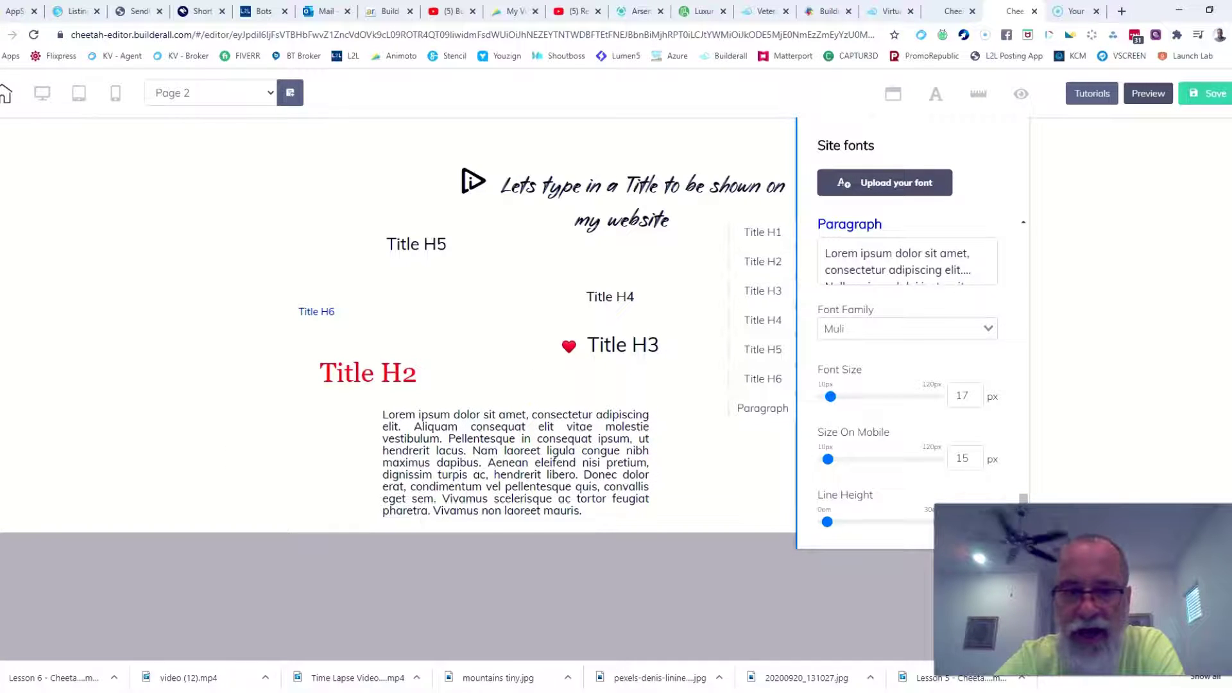
click(977, 518)
click(978, 518)
click(977, 518)
click(978, 518)
- Rearrange the page by moving the paragraph up, Title H2 beside Title H5 and Title H3 above the H1 heading, and close the site fonts
drag(548, 453, 565, 423)
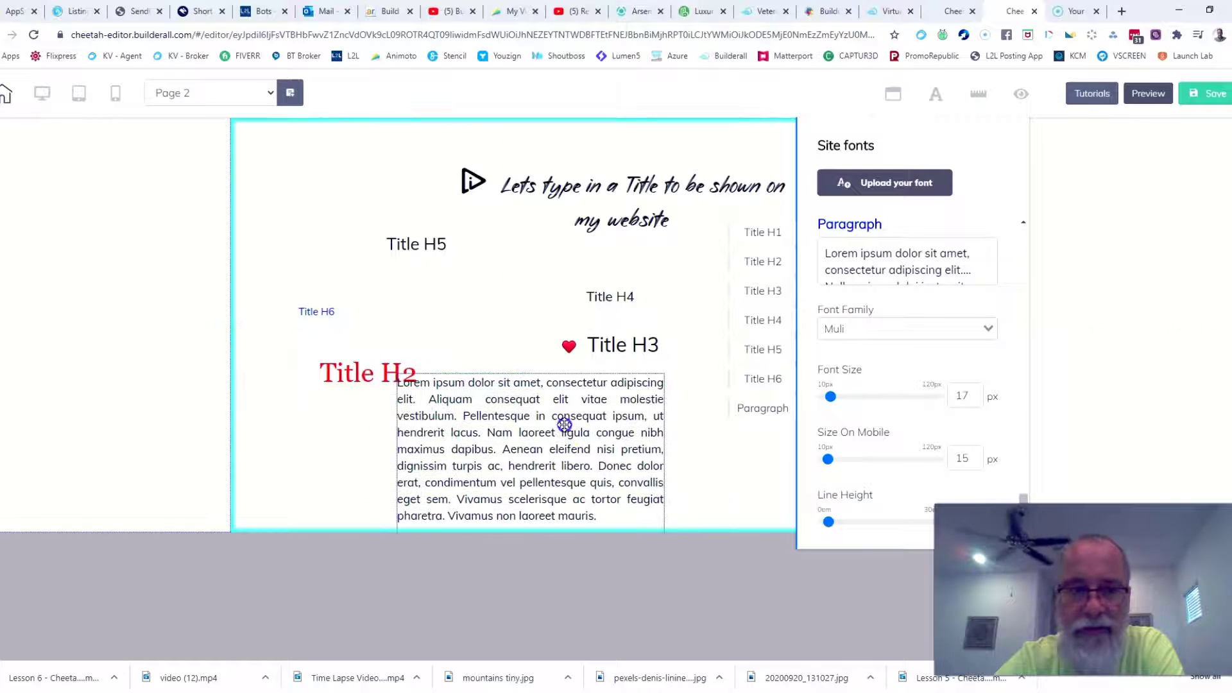
drag(339, 374, 332, 246)
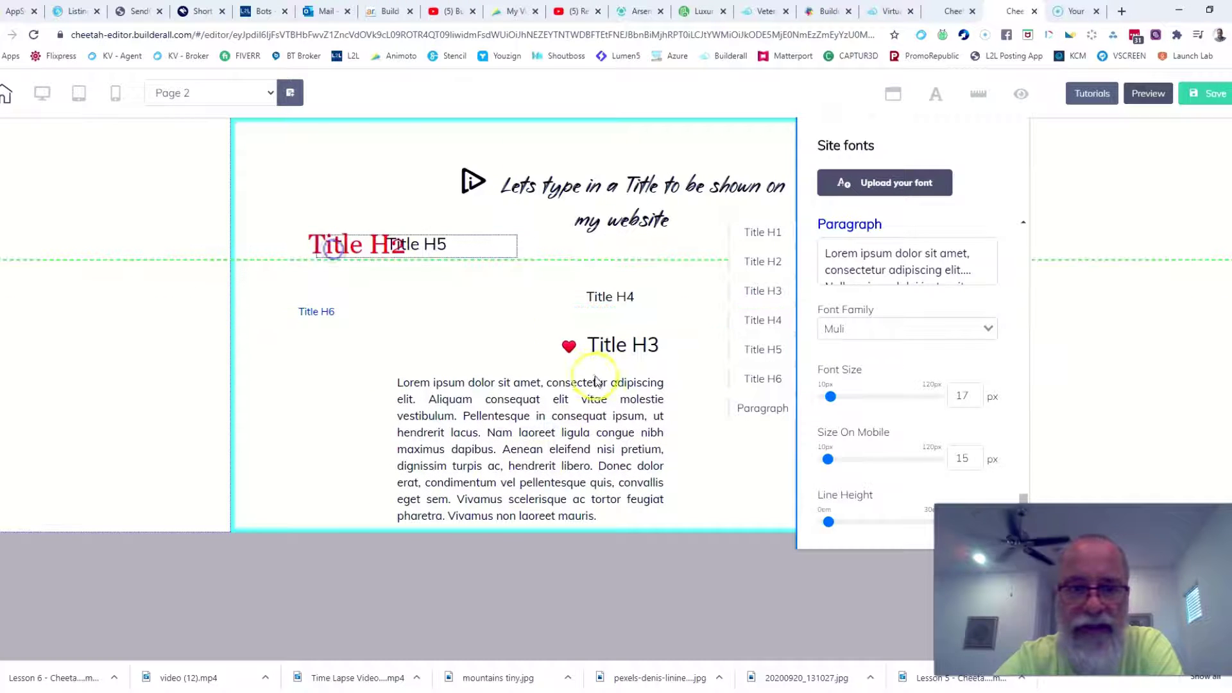
drag(606, 346, 389, 143)
mouse_move(528, 413)
mouse_down()
mouse_move(512, 383)
mouse_move(510, 401)
mouse_up()
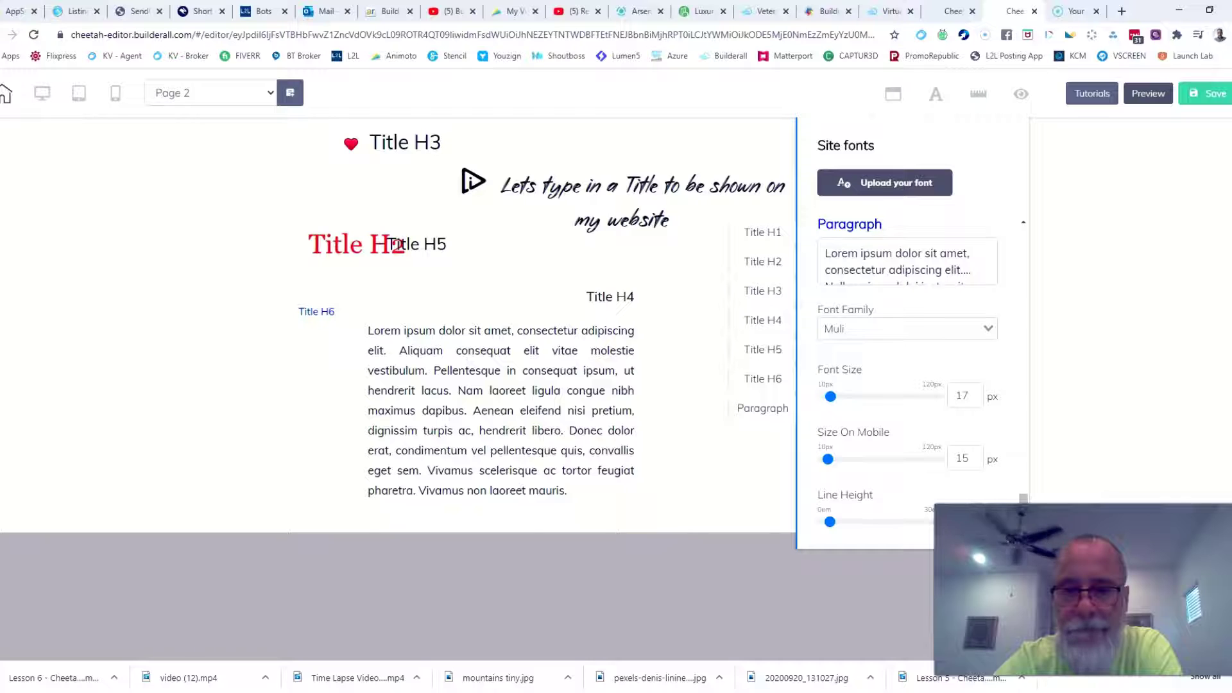
click(938, 102)
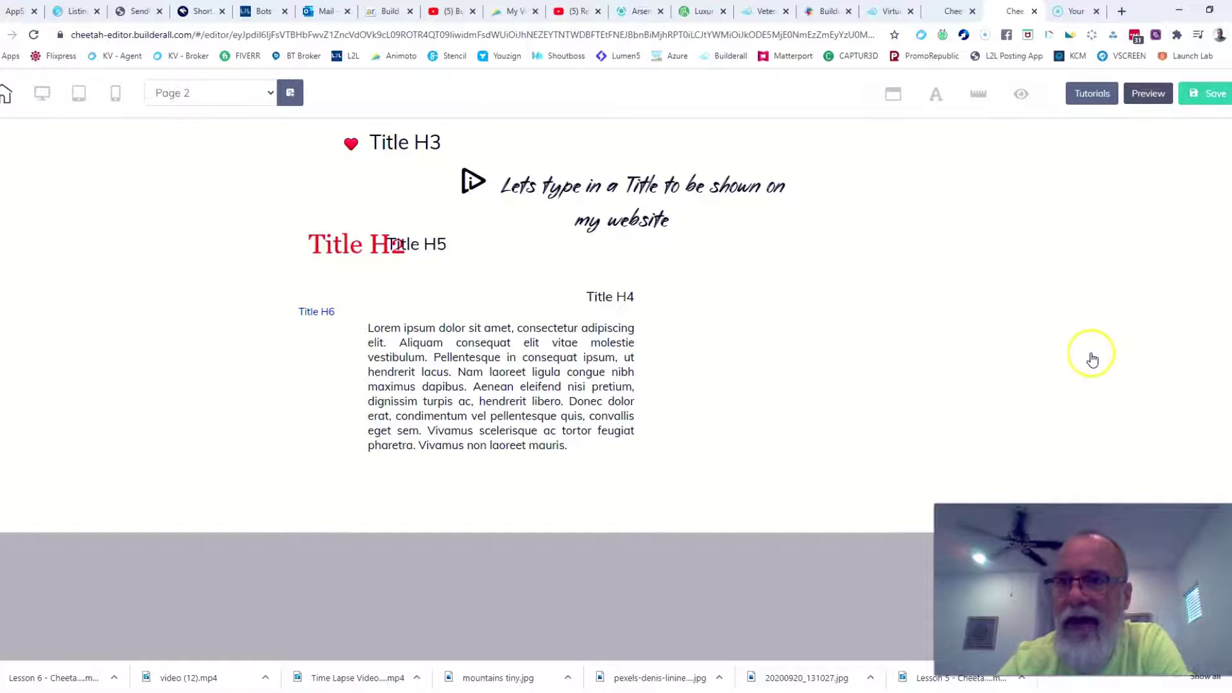
- Add a Box element to the right of the paragraph and enlarge it to nearly reach the page's right margin
click(1089, 241)
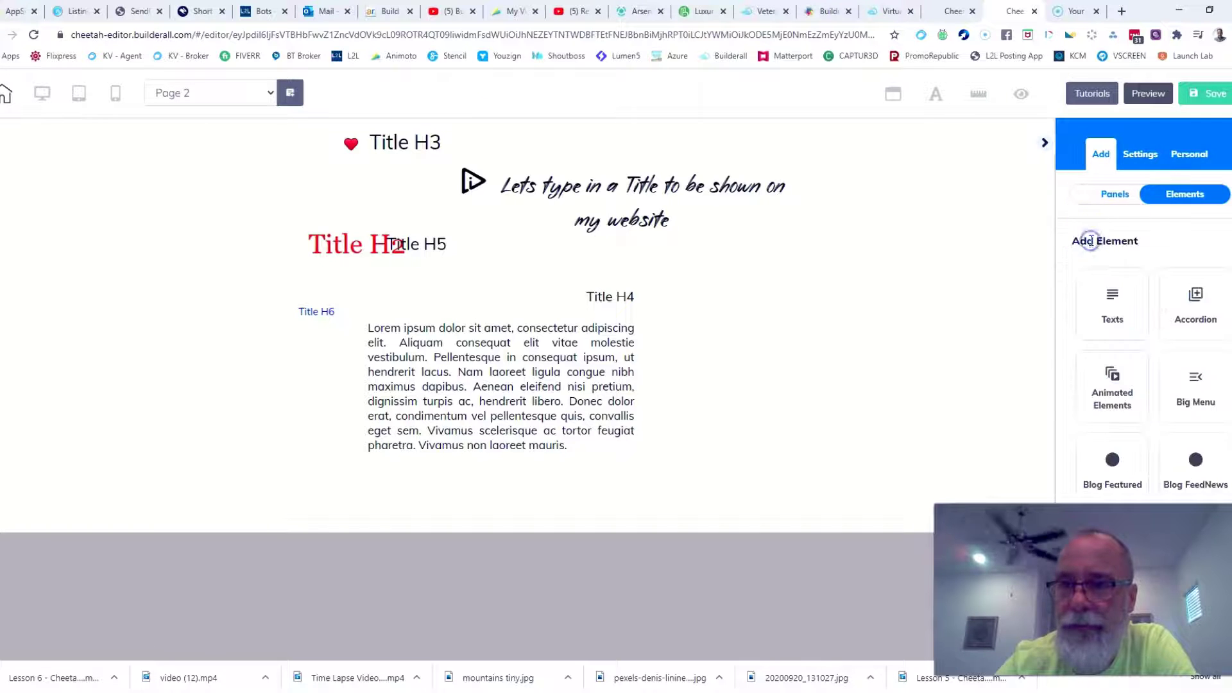
scroll(1116, 372, down, 6)
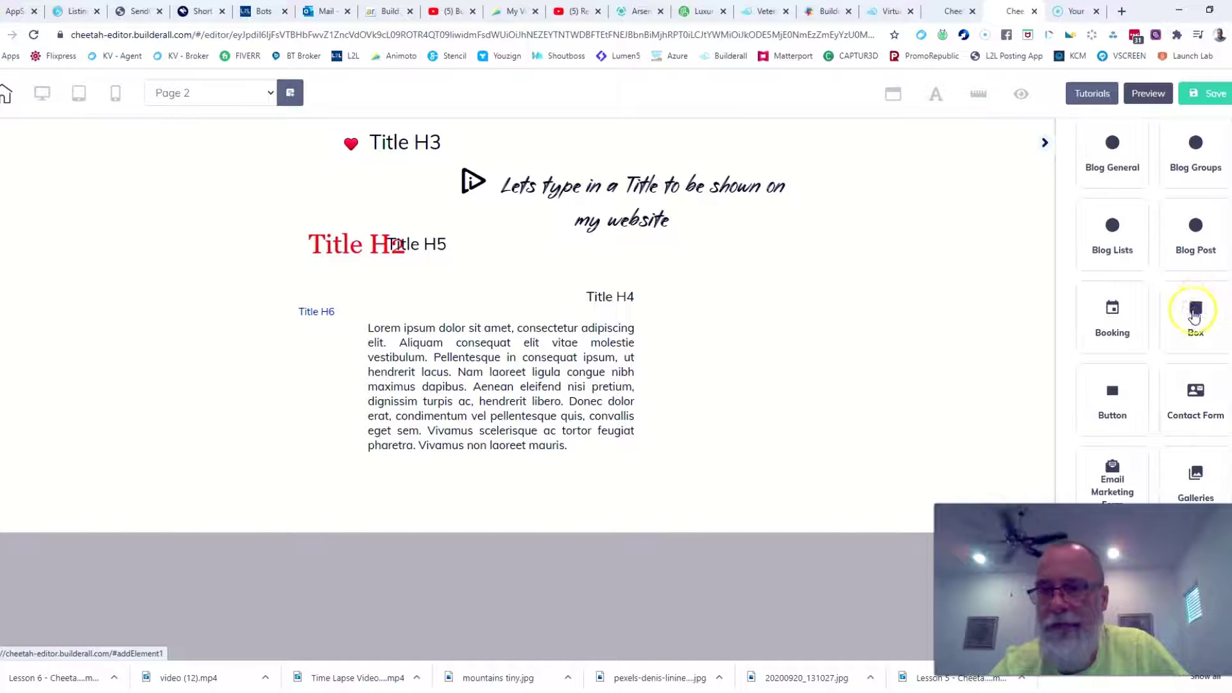
click(1194, 316)
drag(1191, 310, 827, 365)
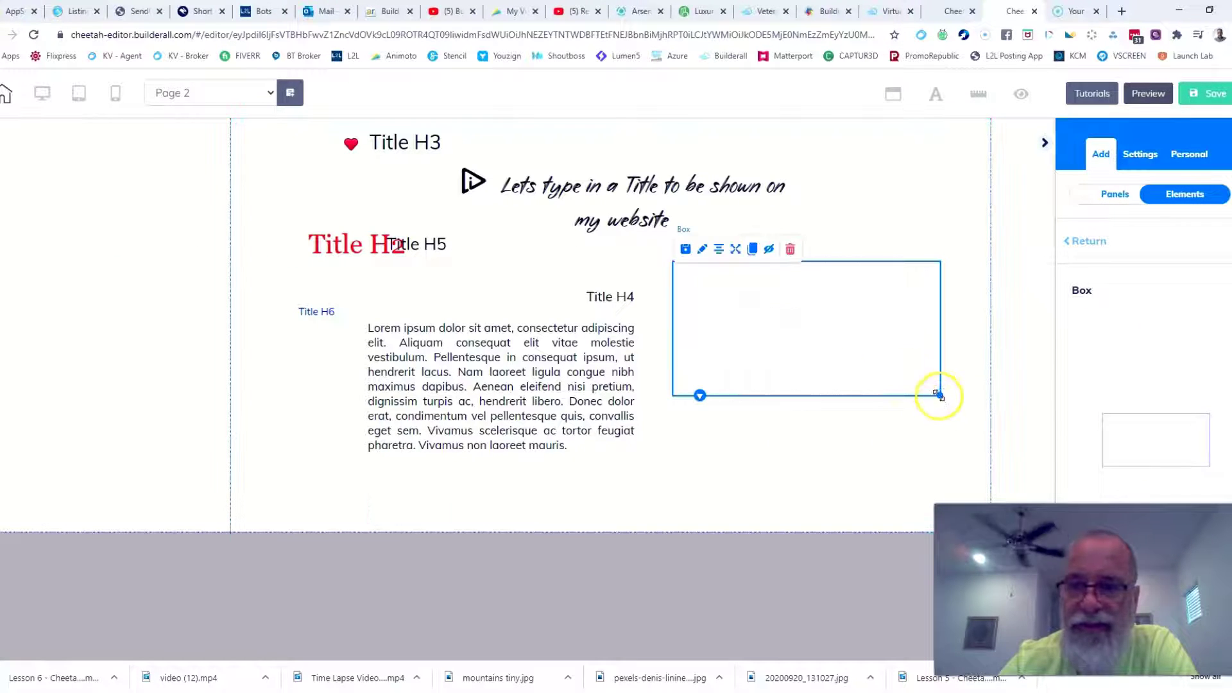
drag(939, 393, 963, 483)
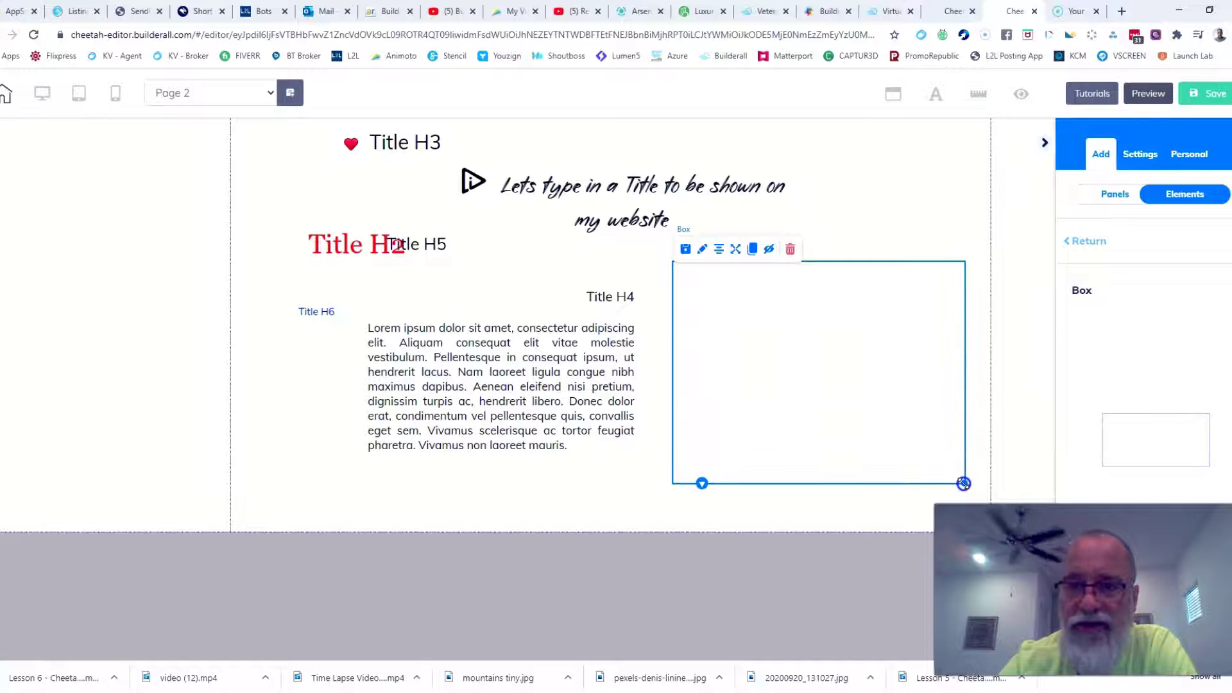
- Move Title H4, Title H6, Title H5 and Title H3 into the box and shift the box up slightly
click(781, 210)
click(584, 263)
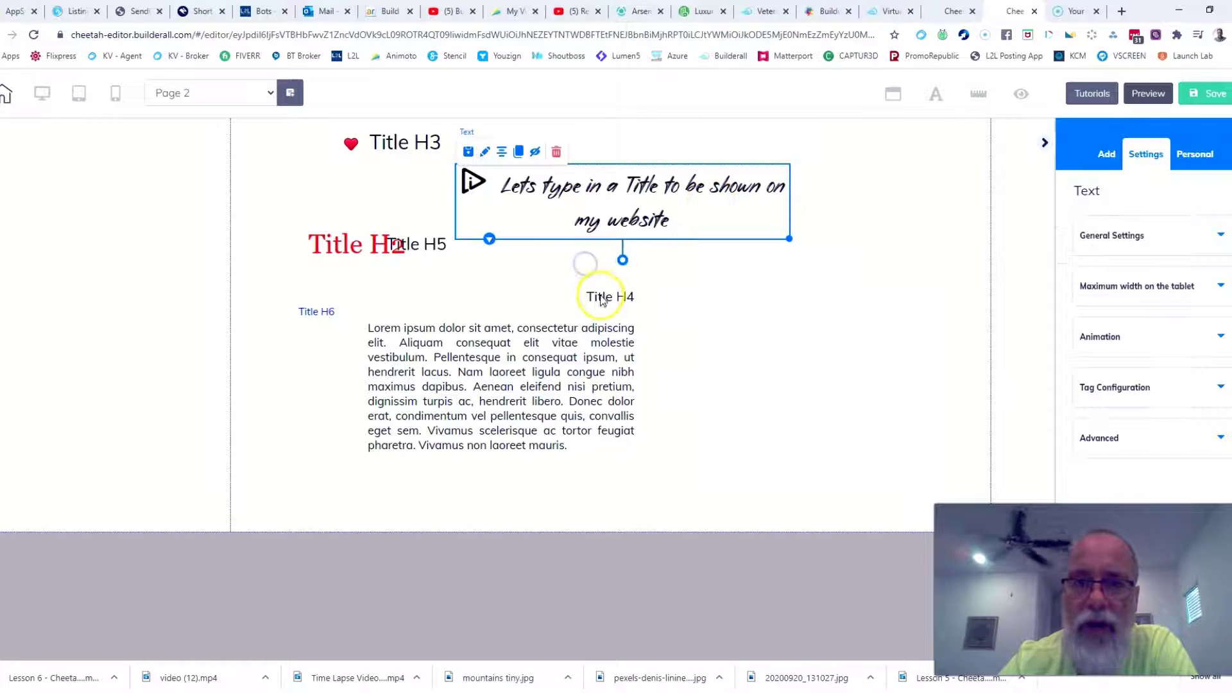
drag(601, 302, 802, 315)
drag(316, 310, 794, 358)
drag(391, 243, 791, 435)
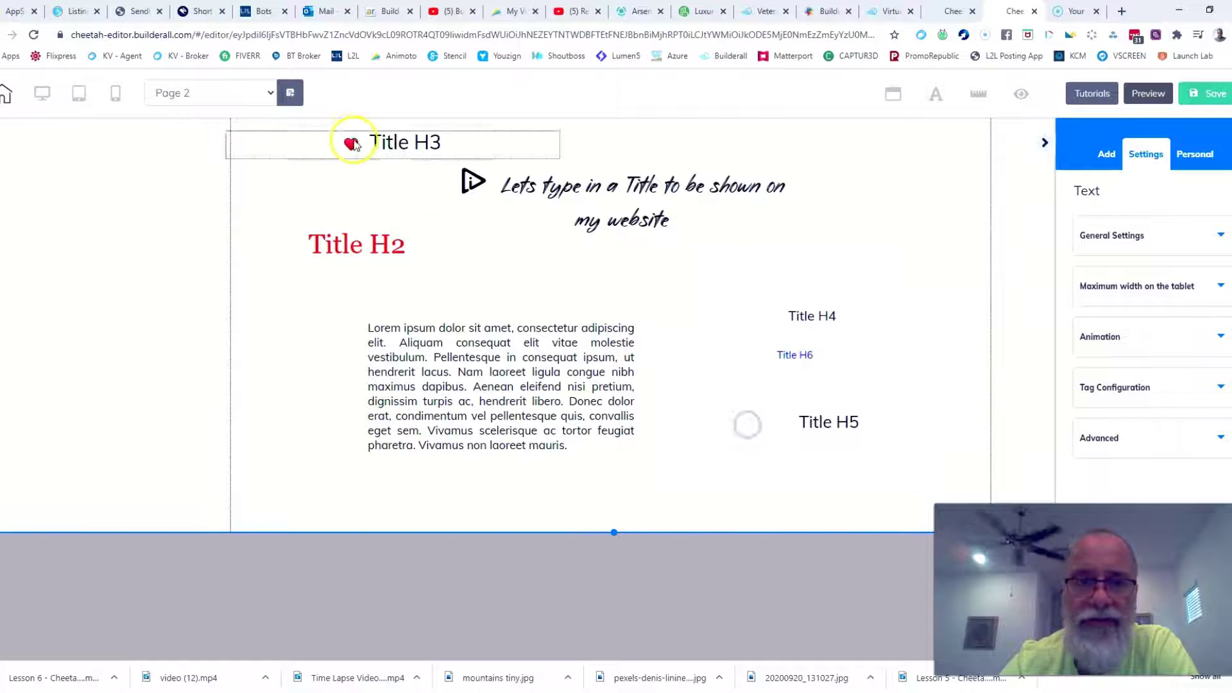
drag(385, 143, 773, 385)
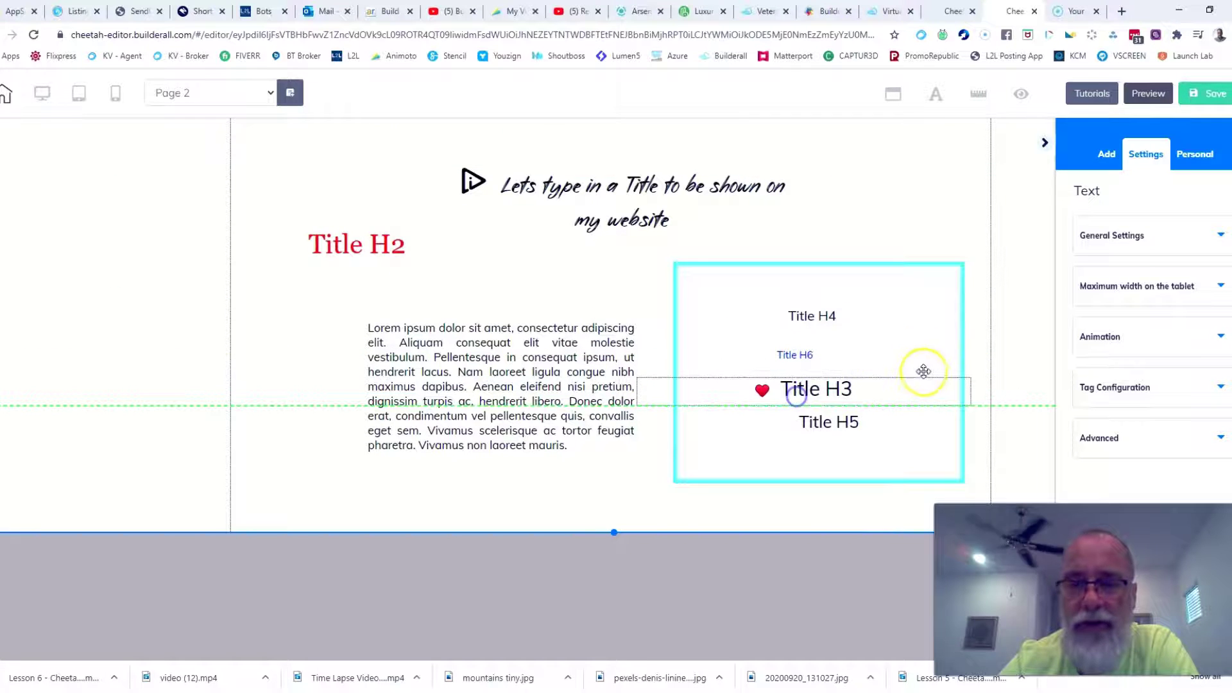
drag(949, 296, 936, 270)
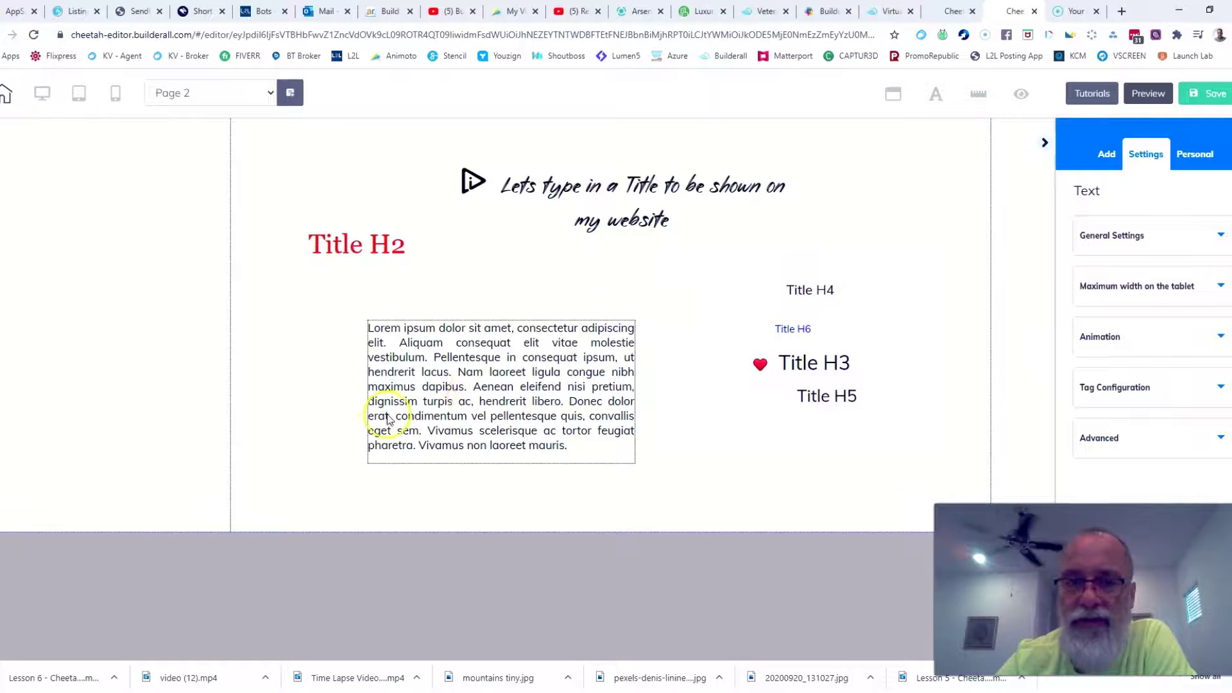
- Move the paragraph left and the H1 heading above Title H2, and shift the box up and left
drag(392, 410, 372, 387)
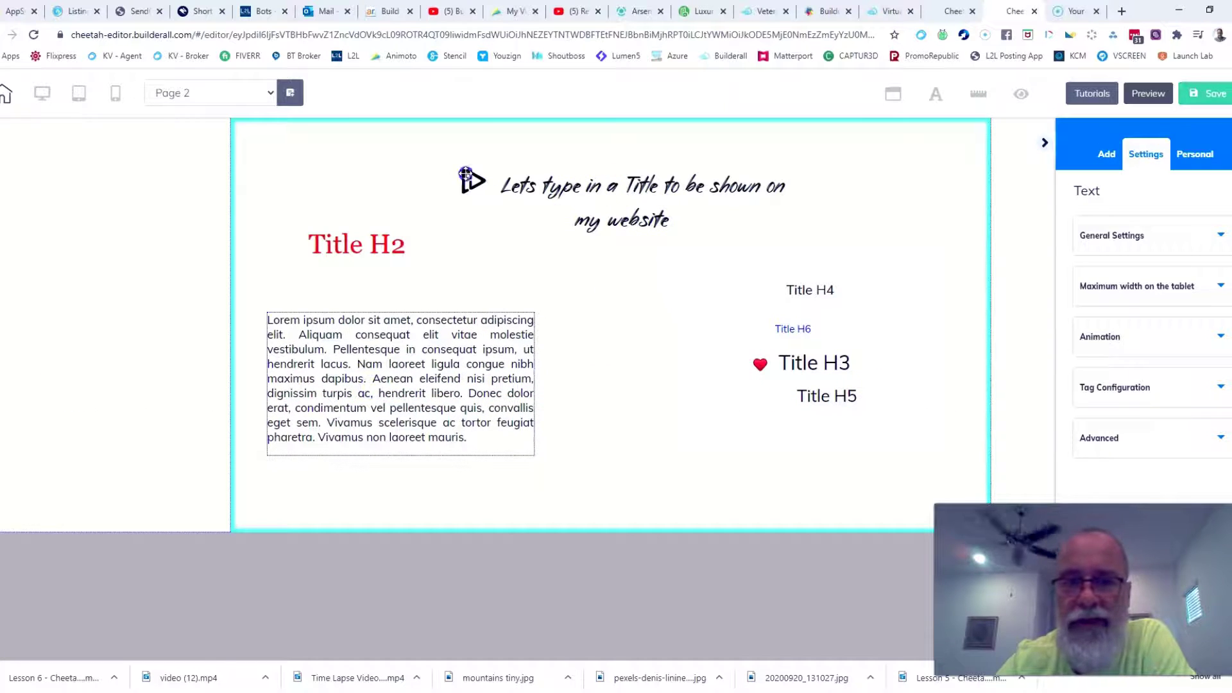
click(523, 190)
click(556, 186)
click(505, 168)
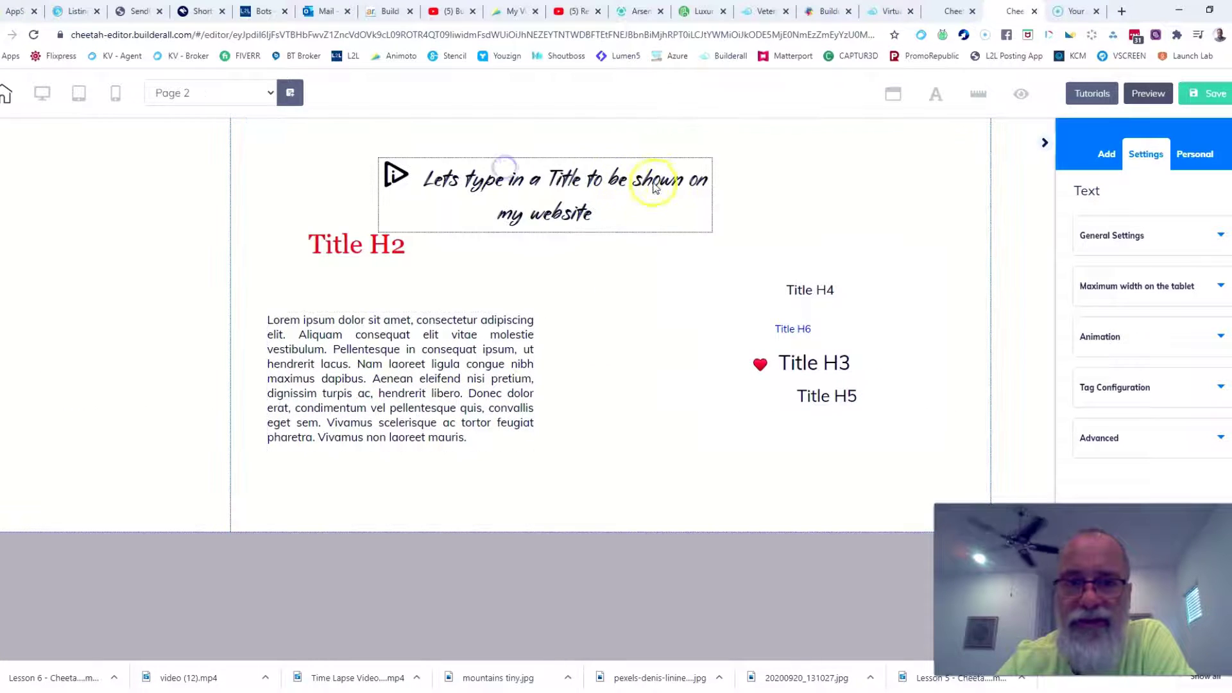
click(532, 168)
drag(465, 156, 475, 187)
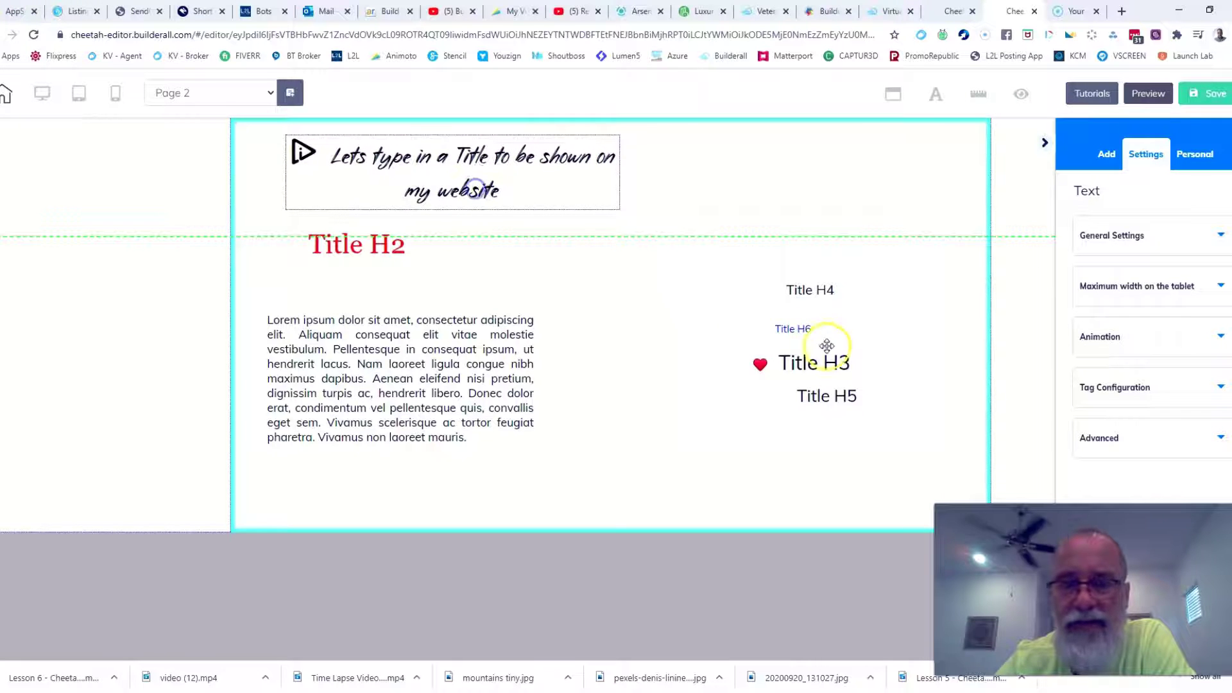
mouse_move(937, 369)
mouse_down()
mouse_move(885, 335)
mouse_move(866, 338)
mouse_move(896, 365)
mouse_move(948, 374)
mouse_up()
drag(931, 274, 847, 240)
- Center Title H4, Title H6, Title H3 and Title H5 individually within the box
click(729, 256)
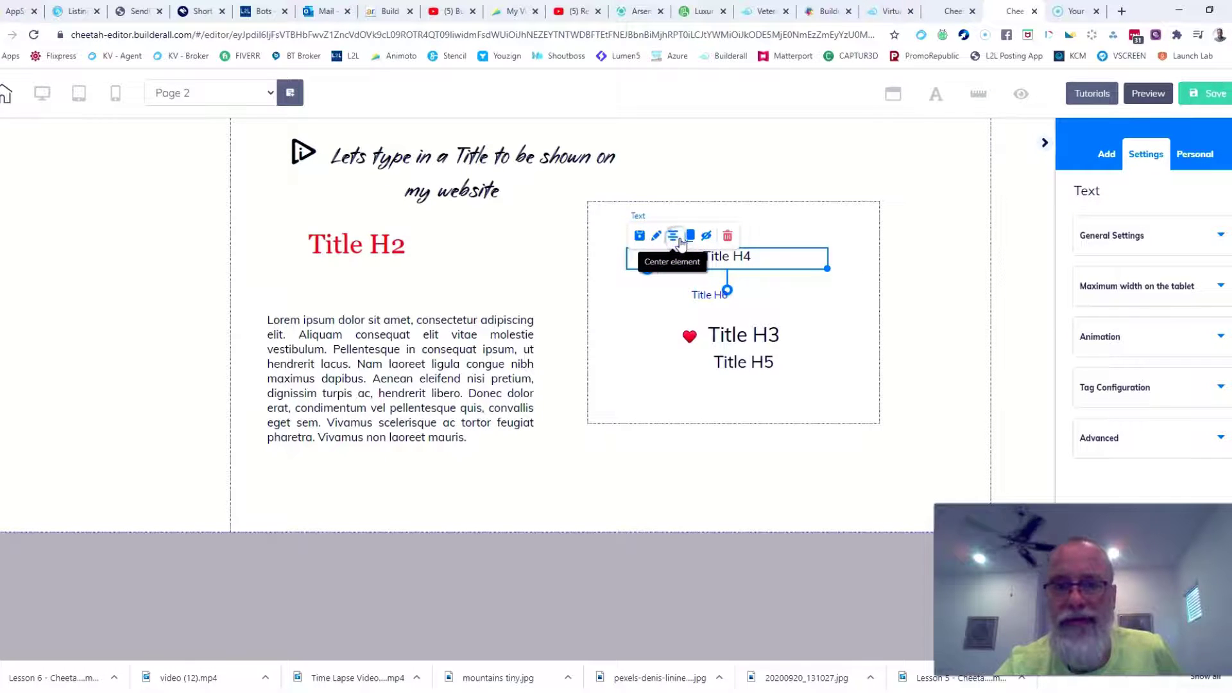
click(679, 240)
click(703, 298)
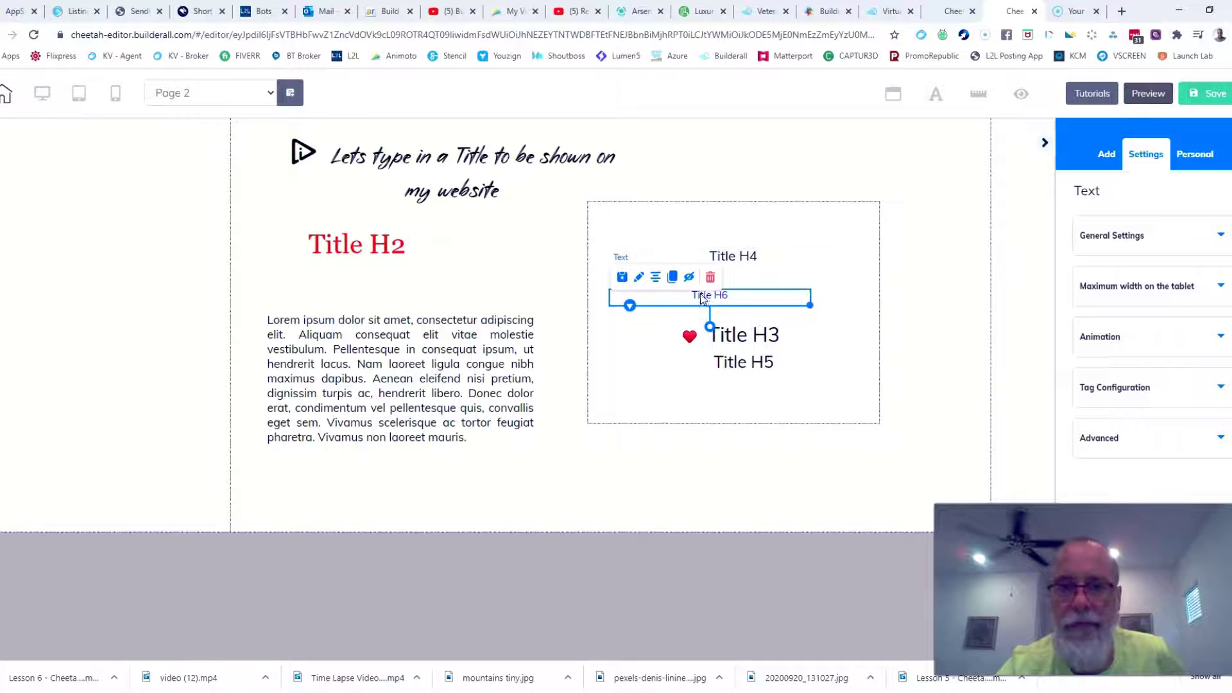
click(654, 277)
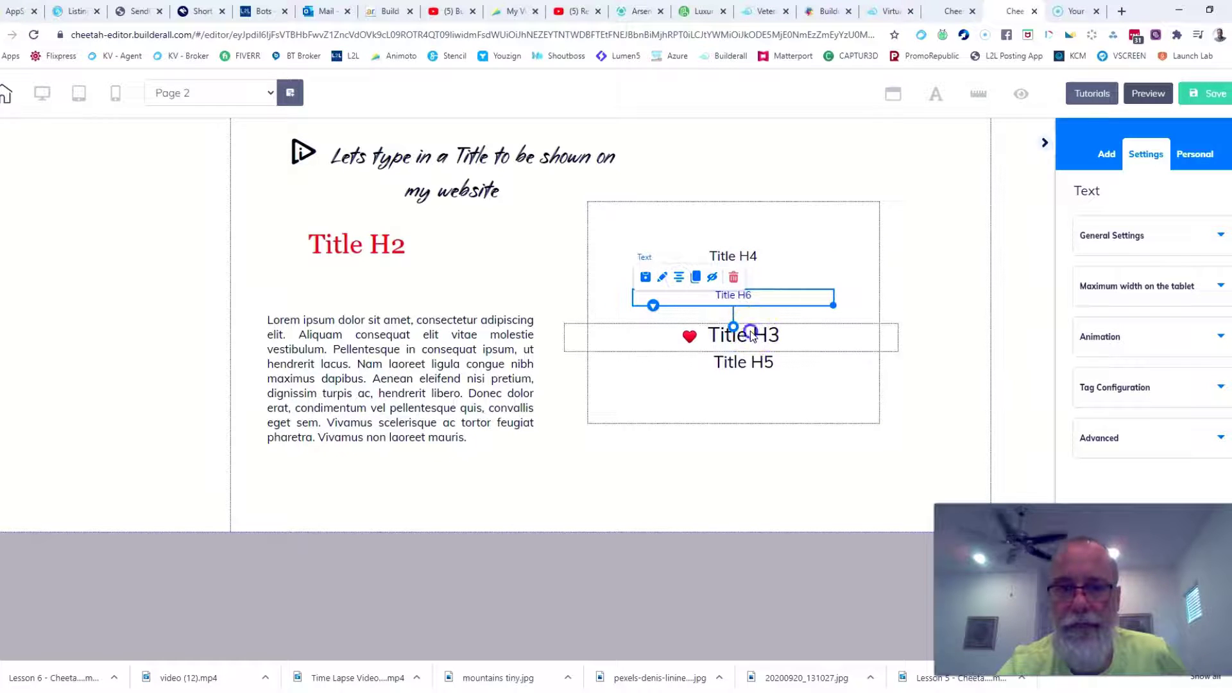
click(745, 337)
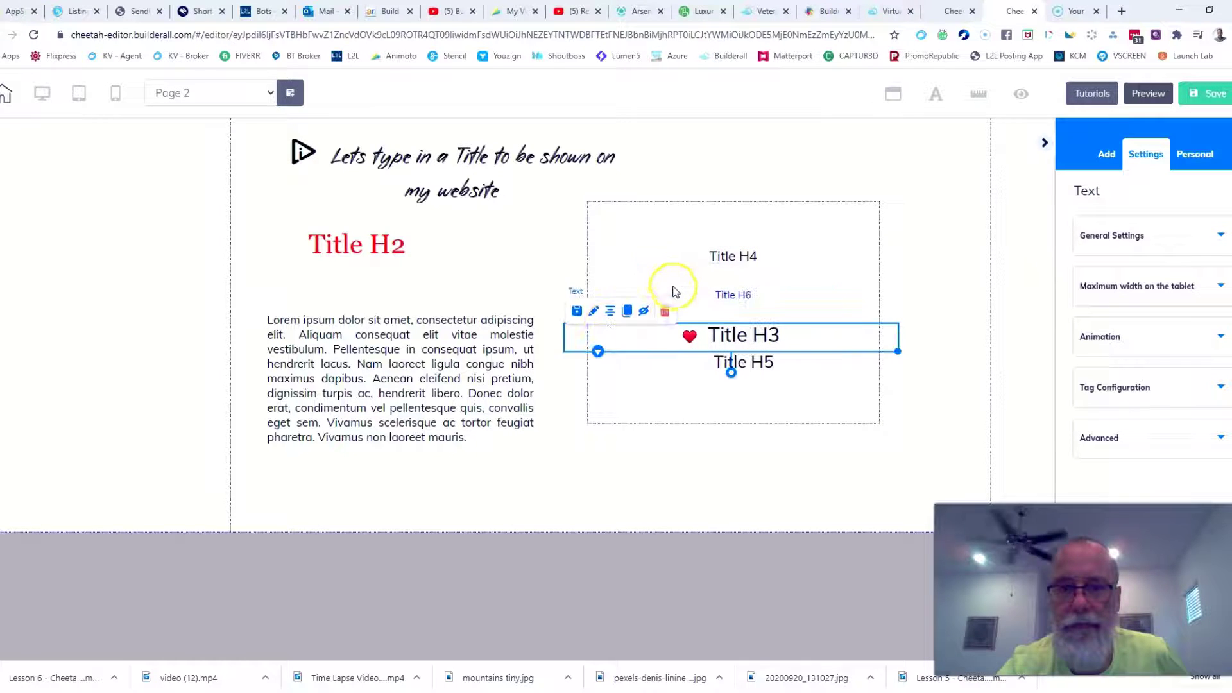
click(613, 313)
click(773, 365)
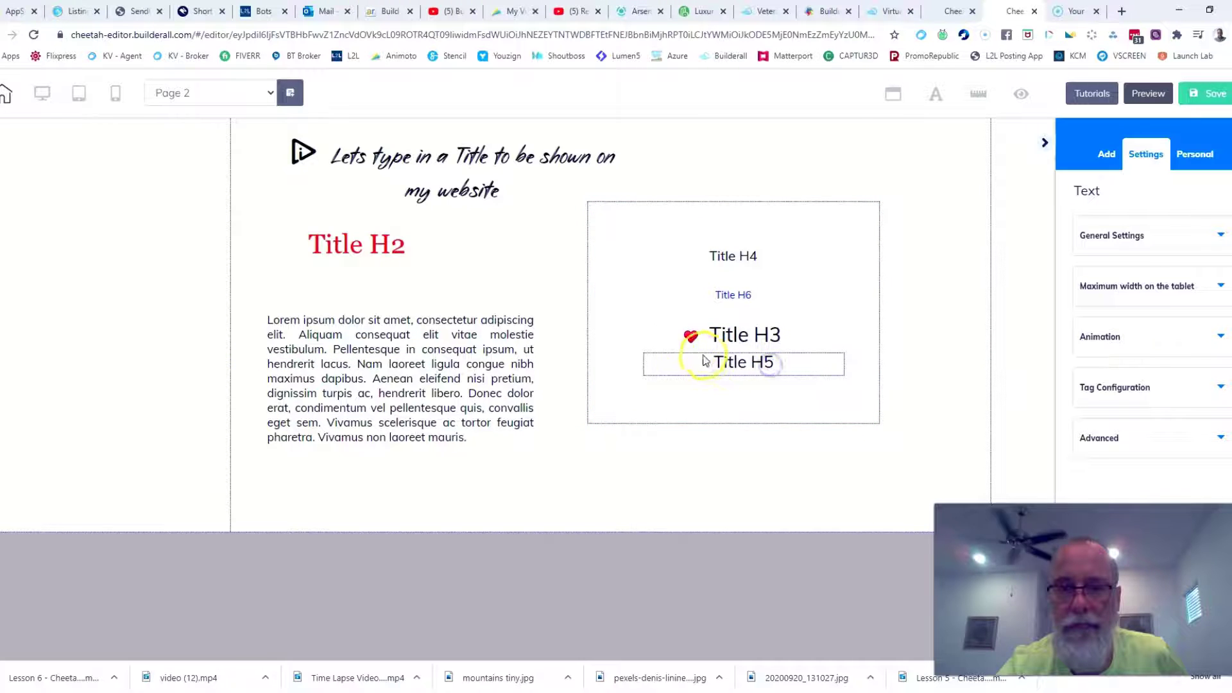
click(688, 340)
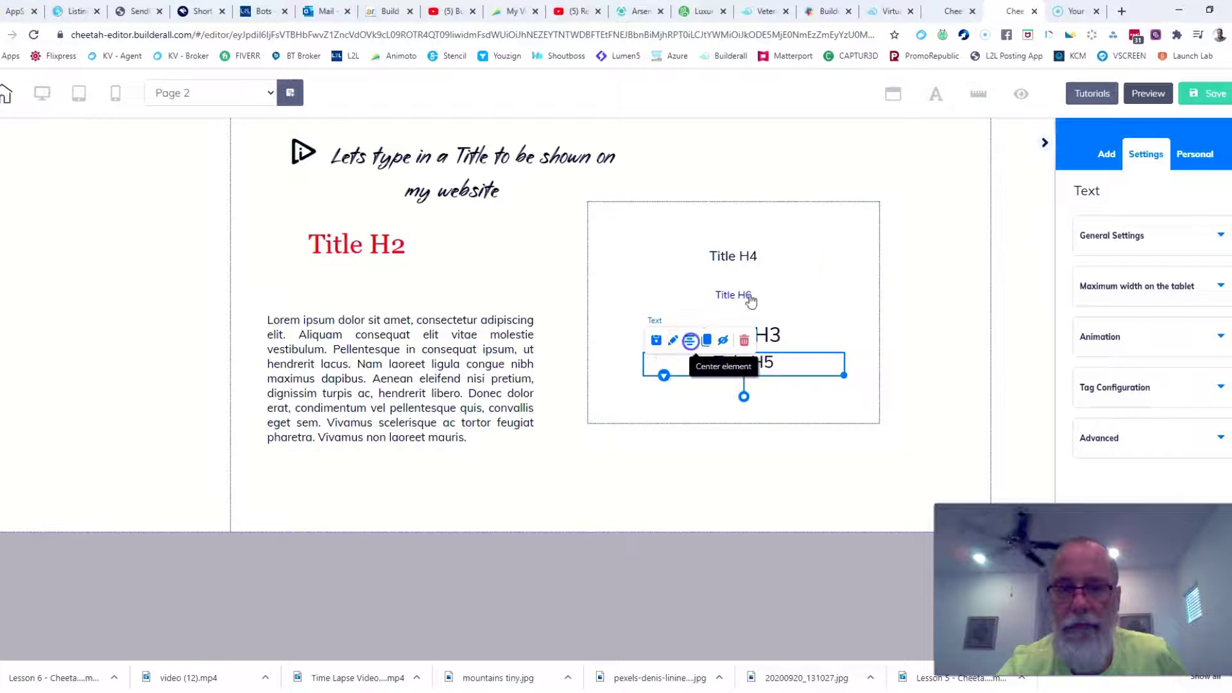
- Center the whole box with its titles horizontally on the page
click(858, 275)
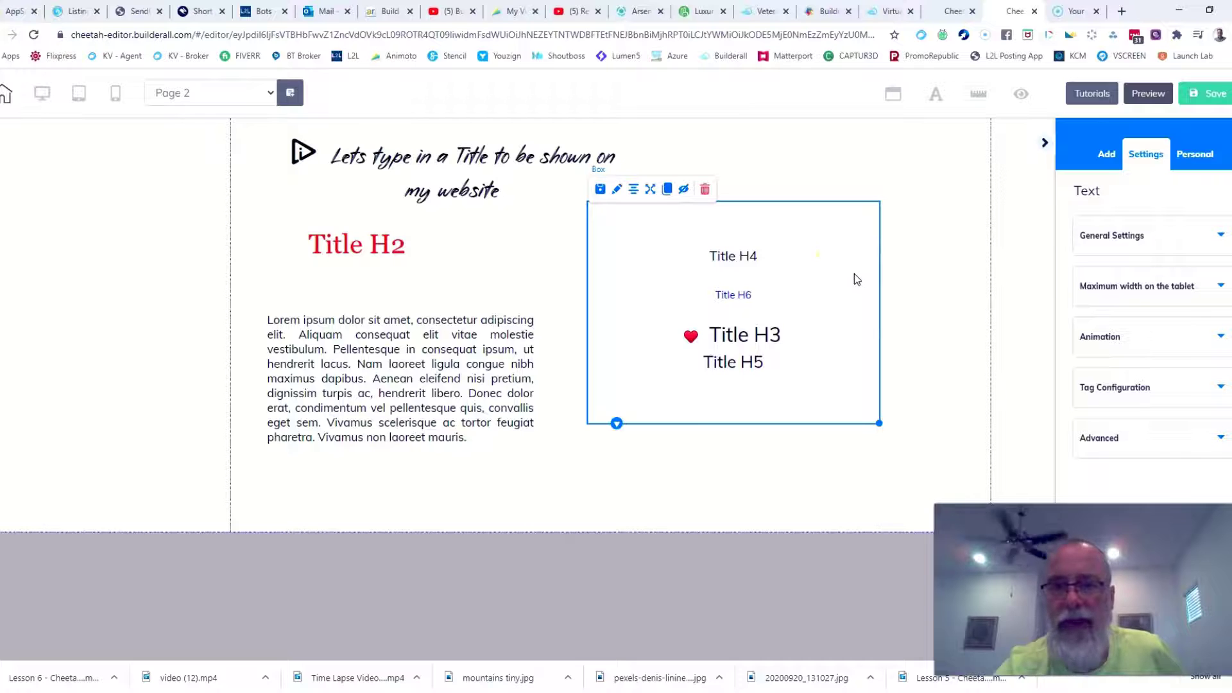
click(846, 233)
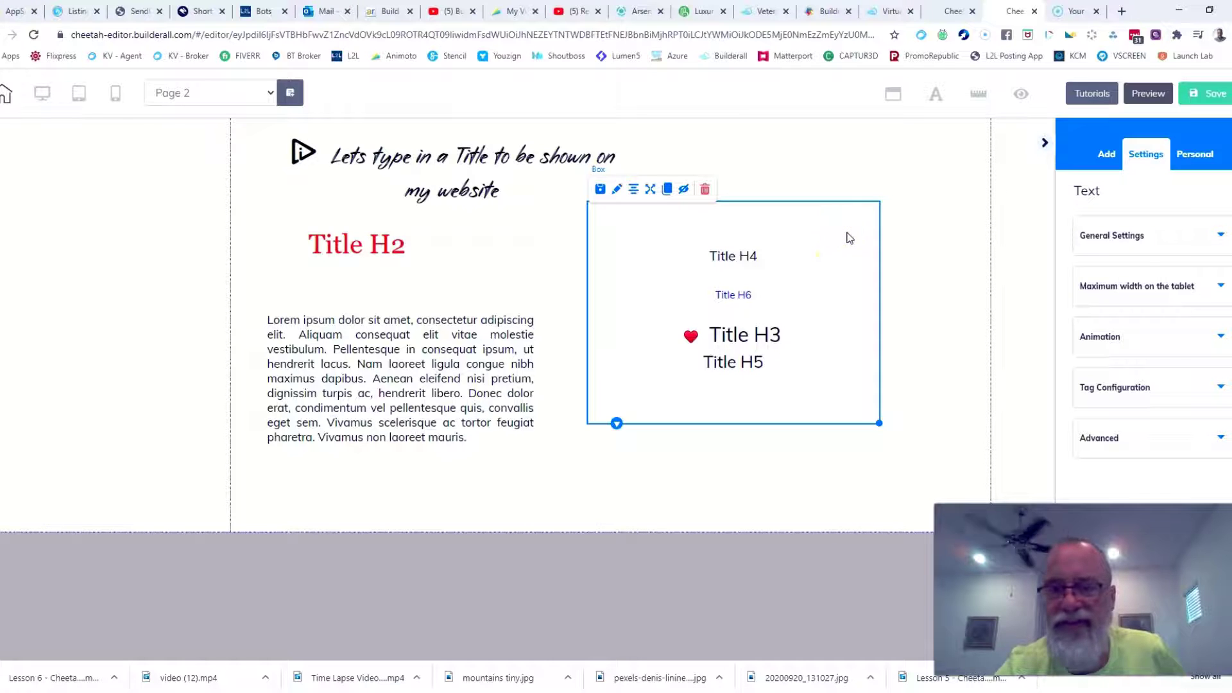
click(633, 189)
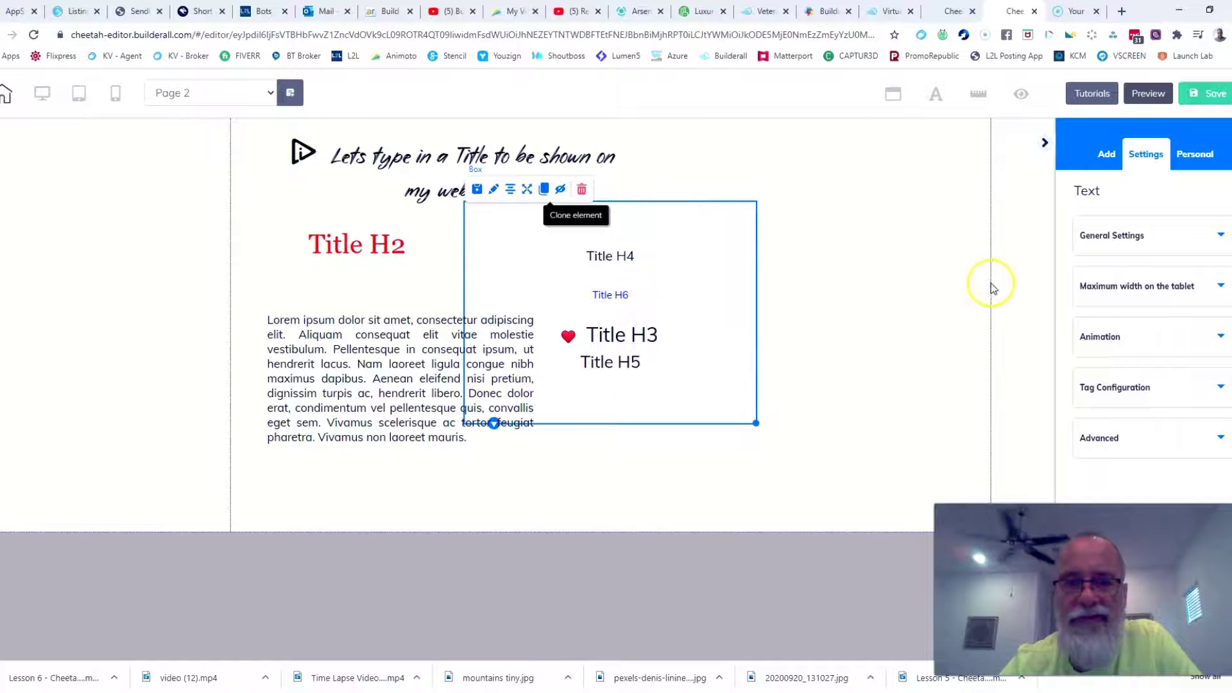